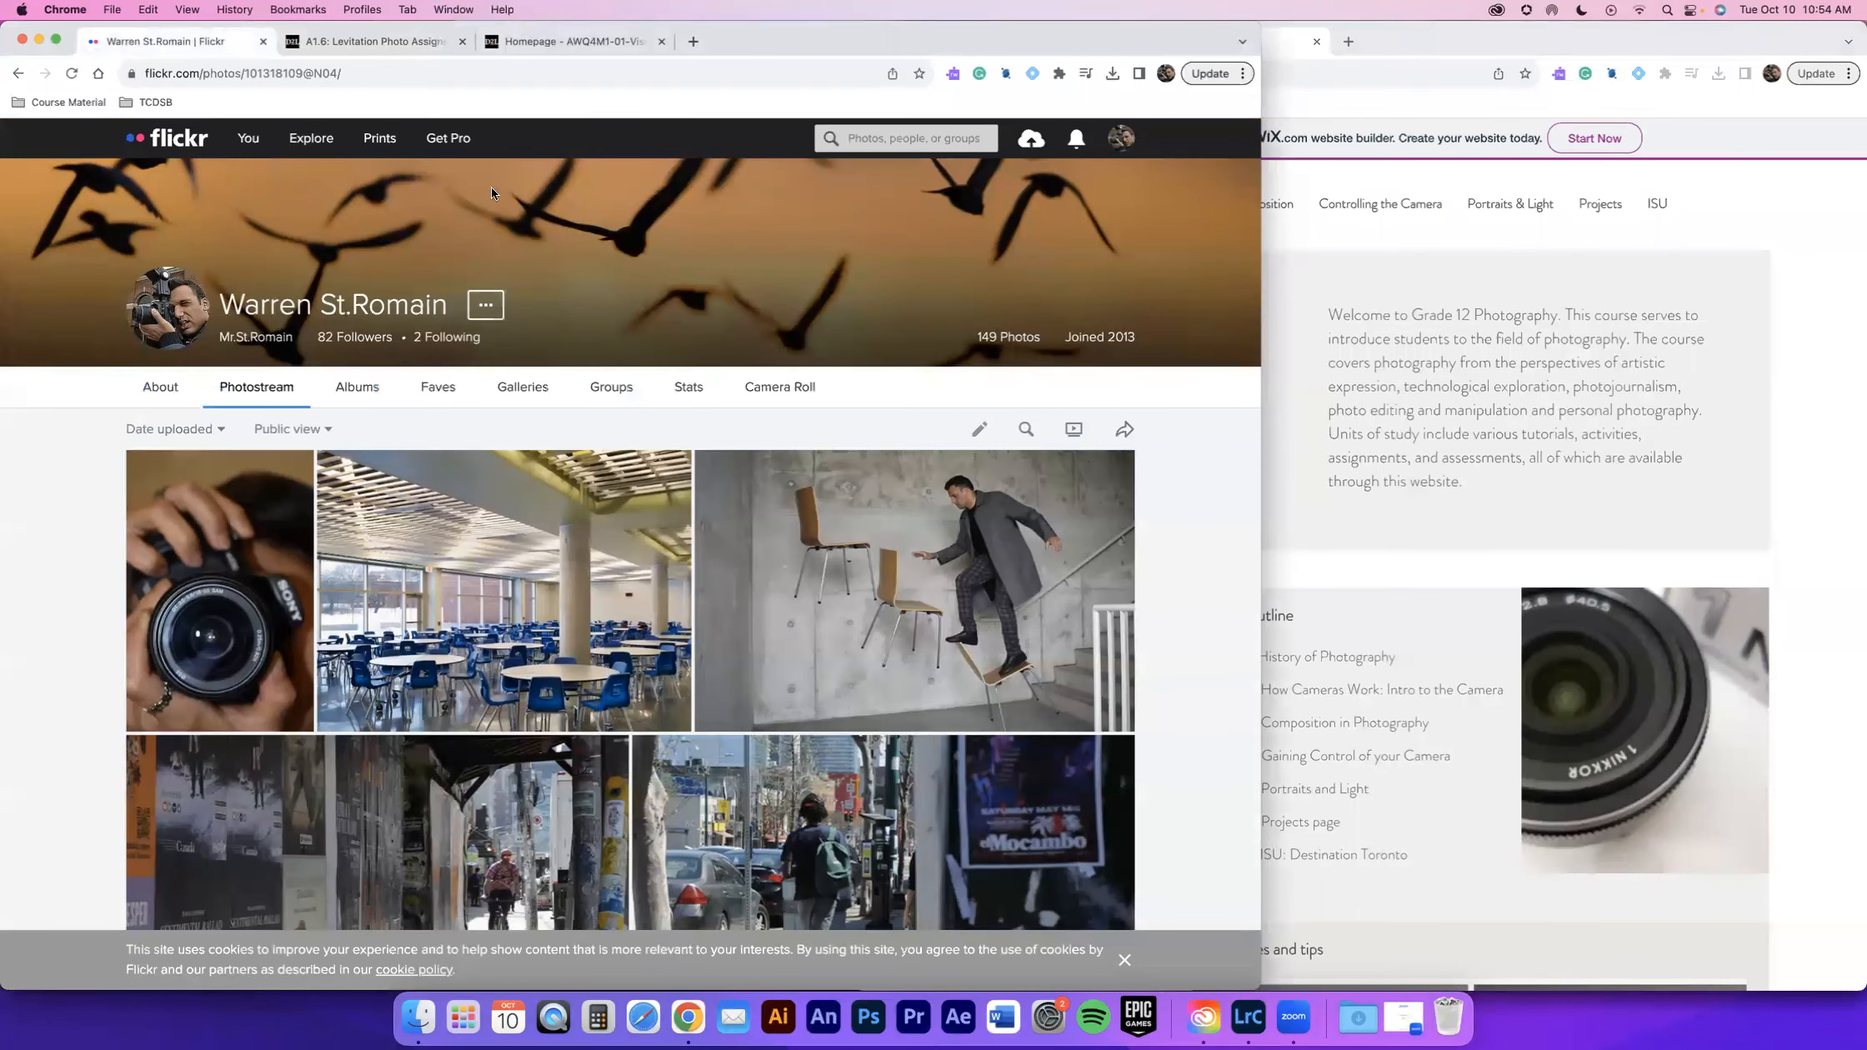
- Start a photo upload and add all seven JPG photos from the downloaded folder in Finder to it
left_click(1031, 138)
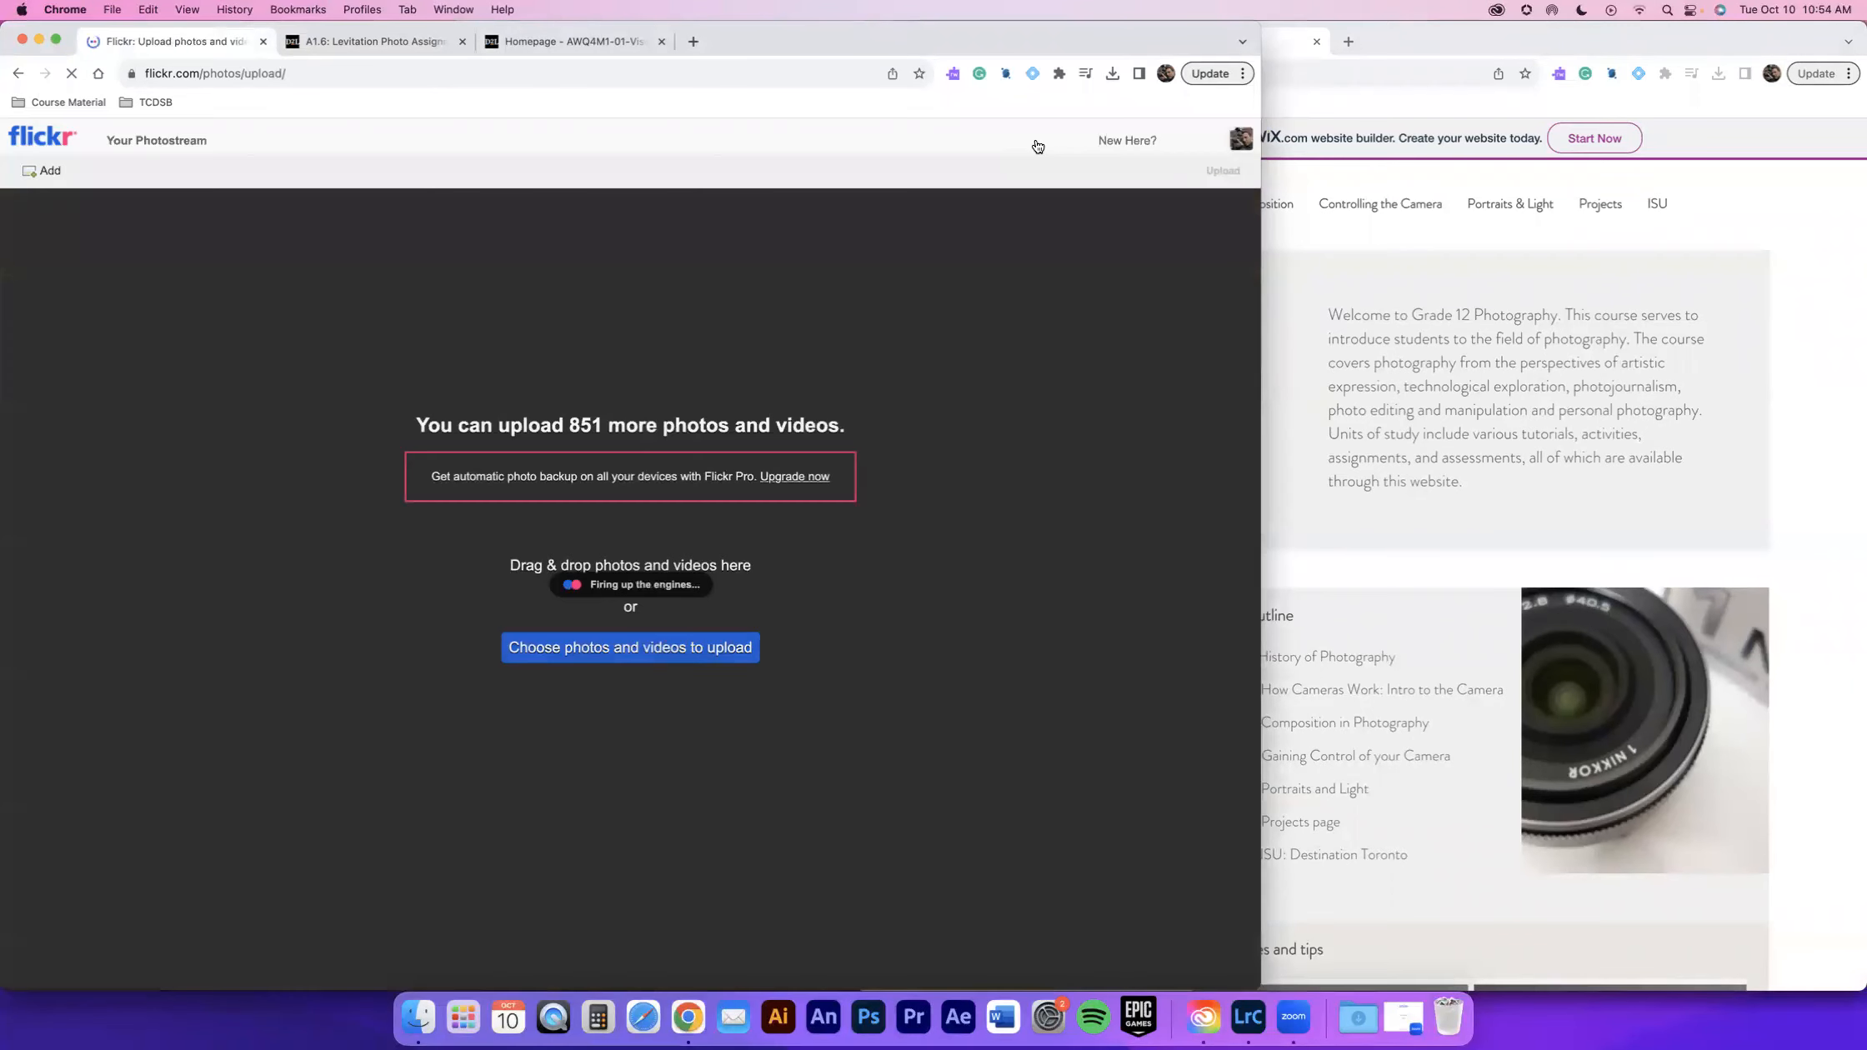
left_click(418, 1017)
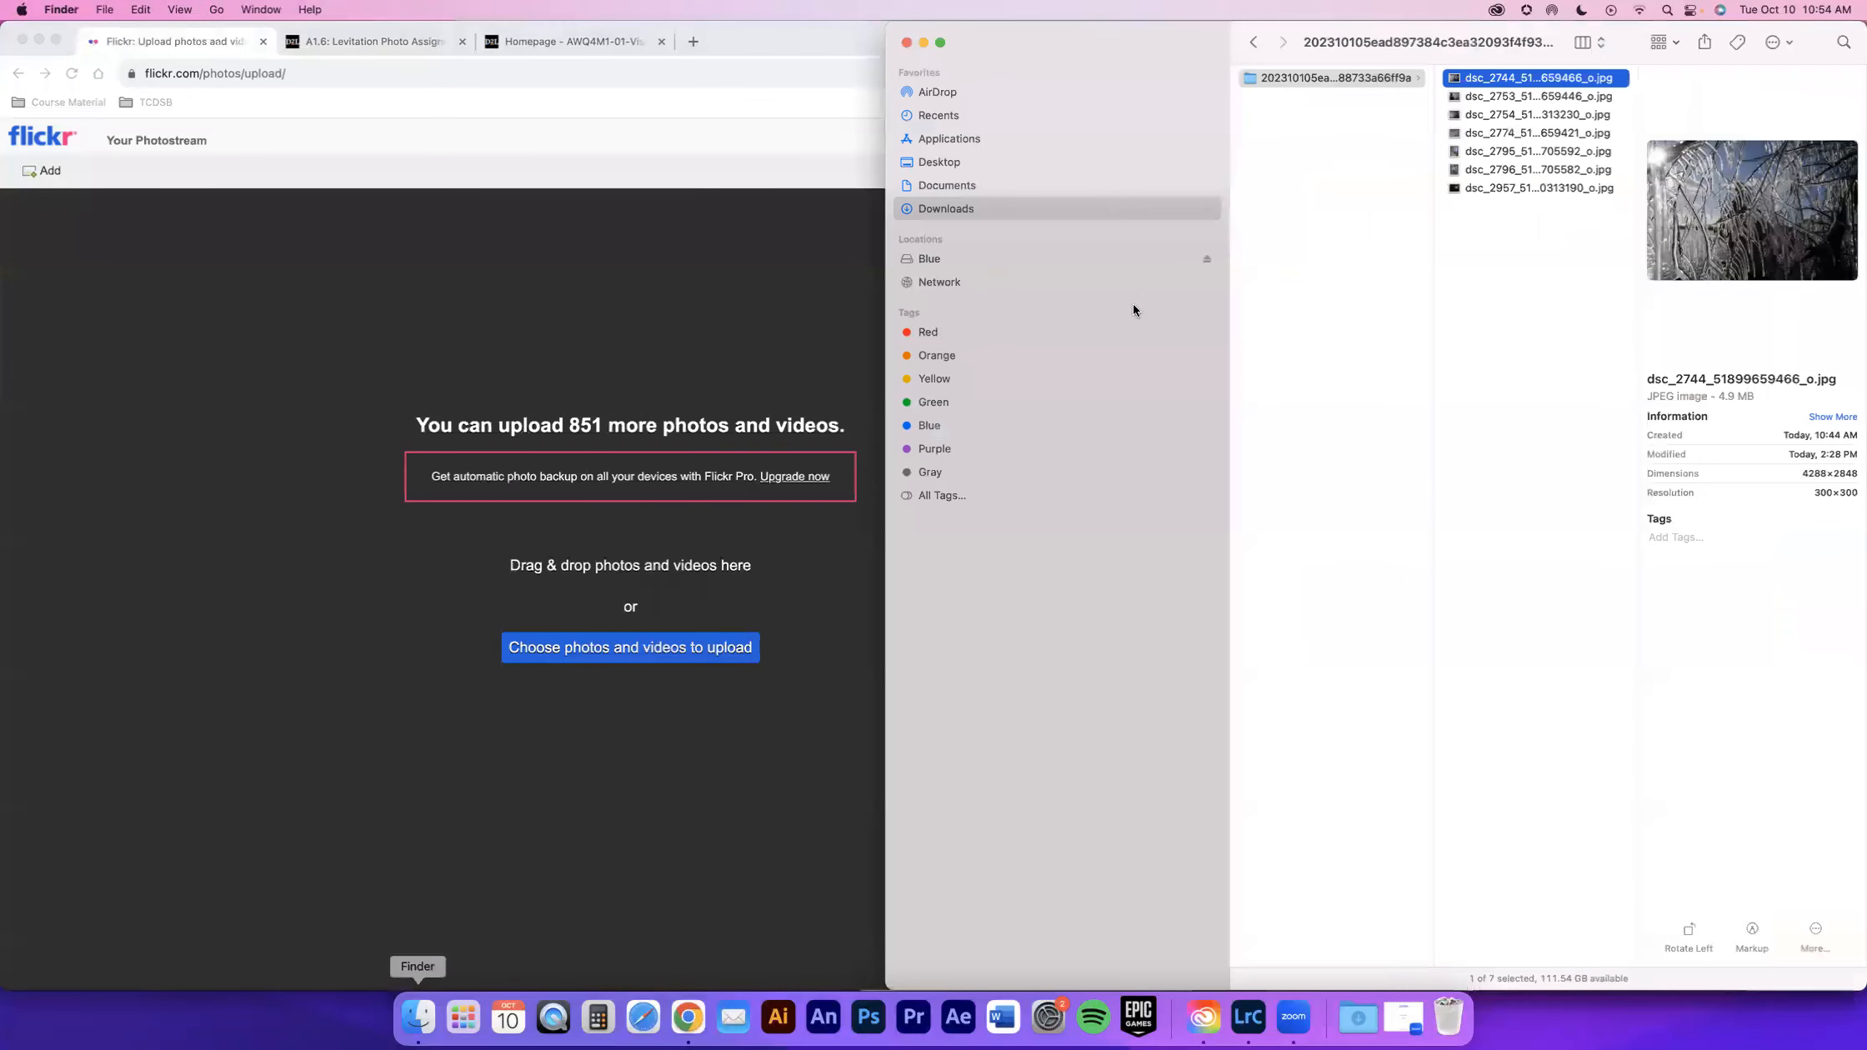
left_click_drag(1517, 205, 1399, 77)
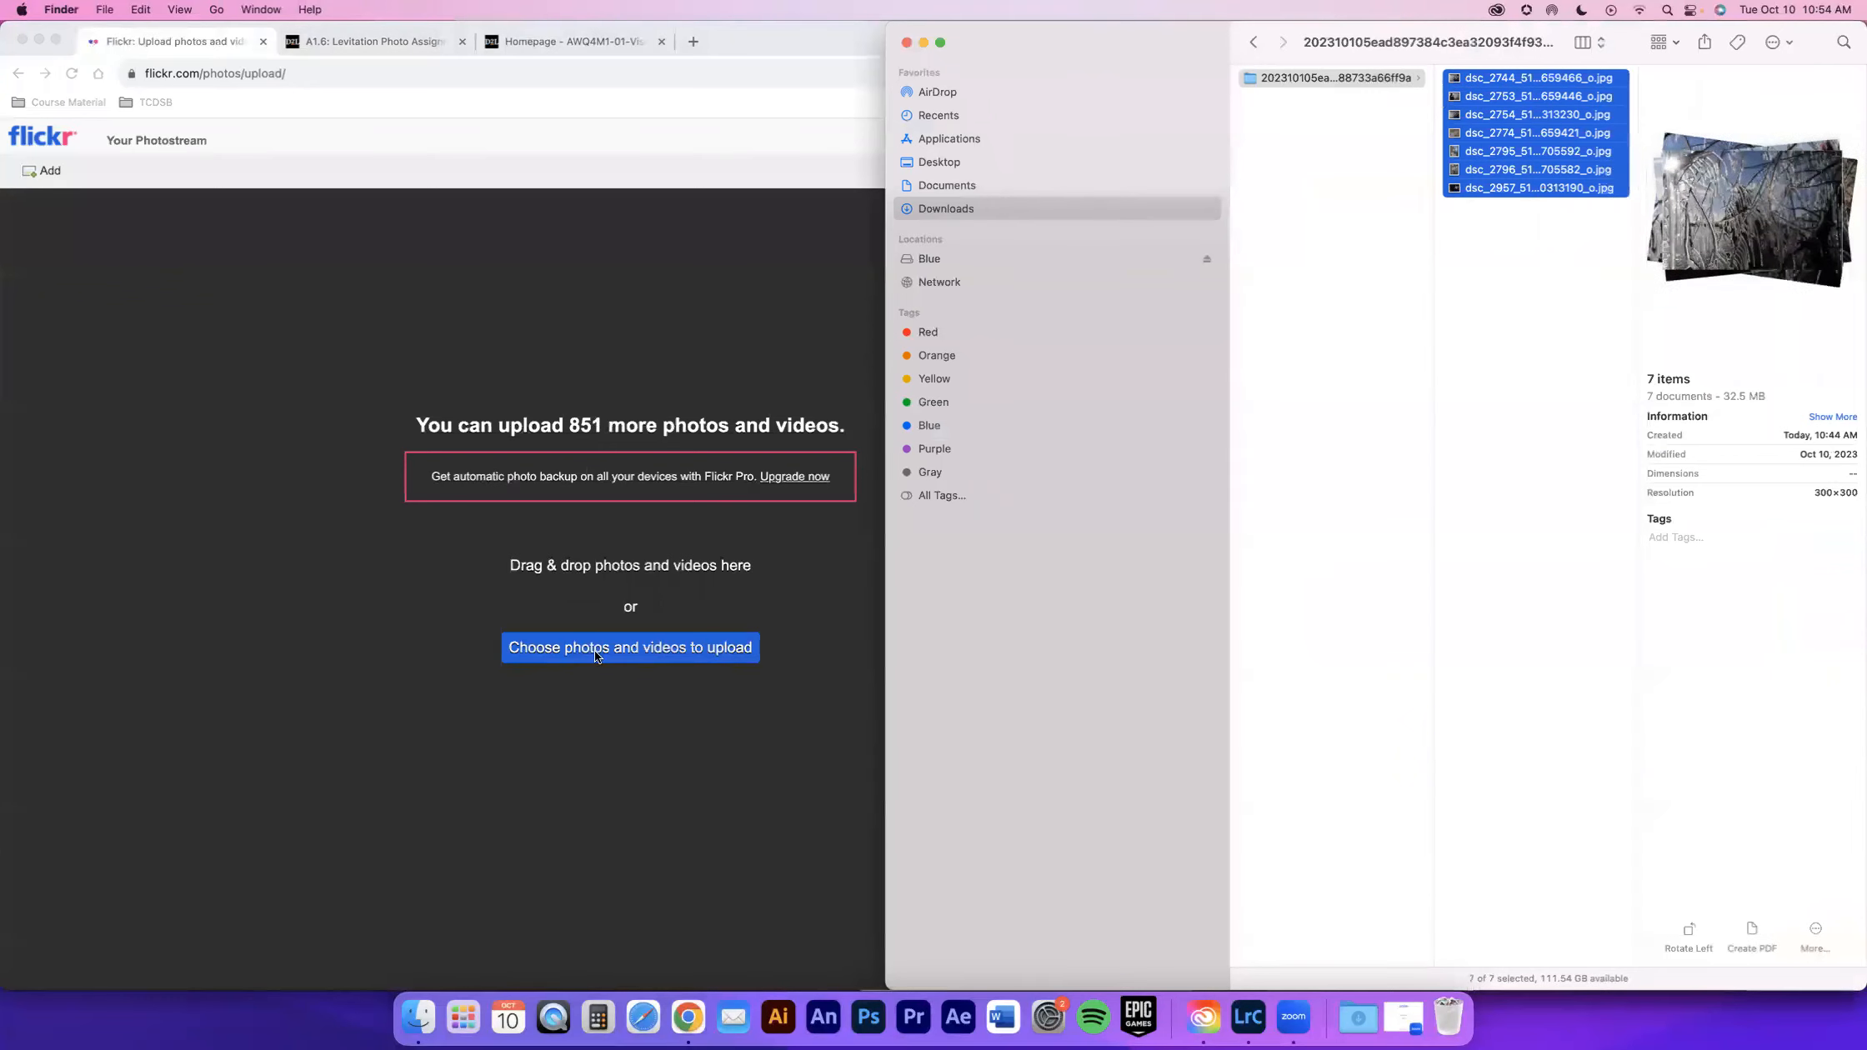
left_click_drag(1461, 132, 693, 408)
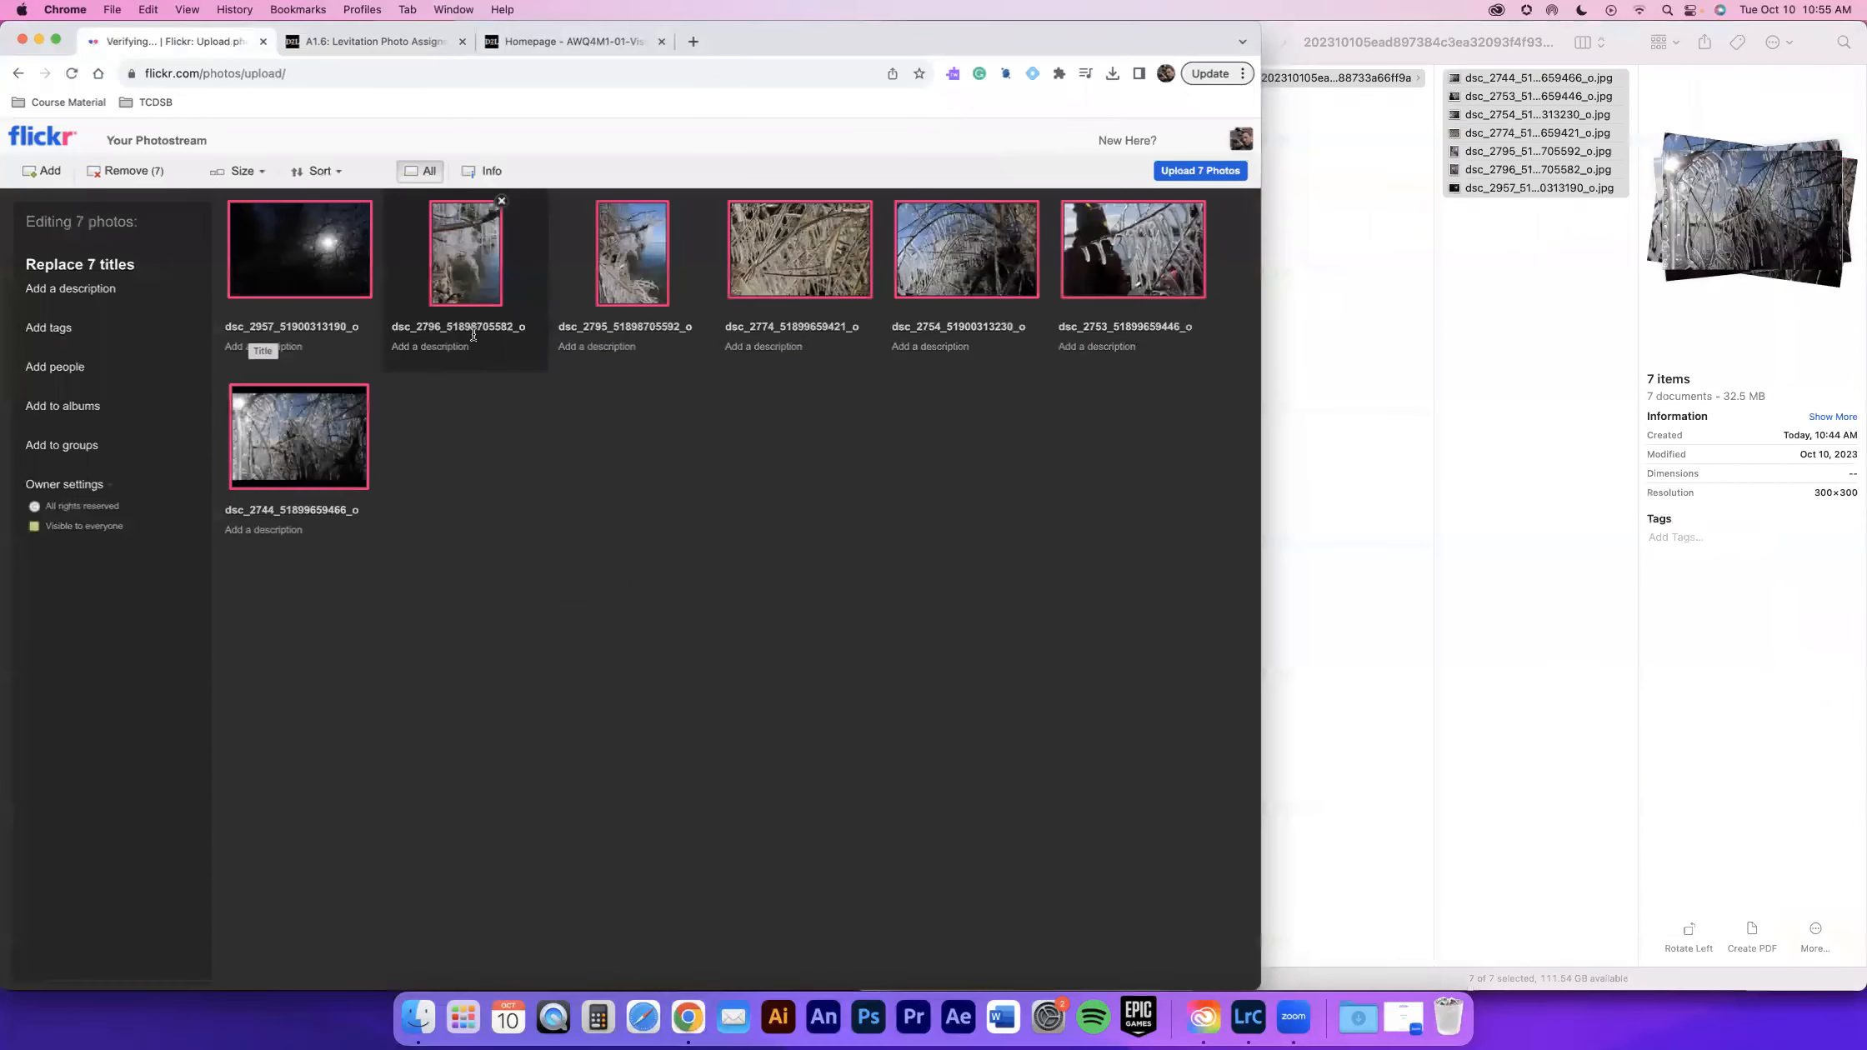
- Upload the seven added photos and continue past the advertisement to the photostream
left_click(1188, 173)
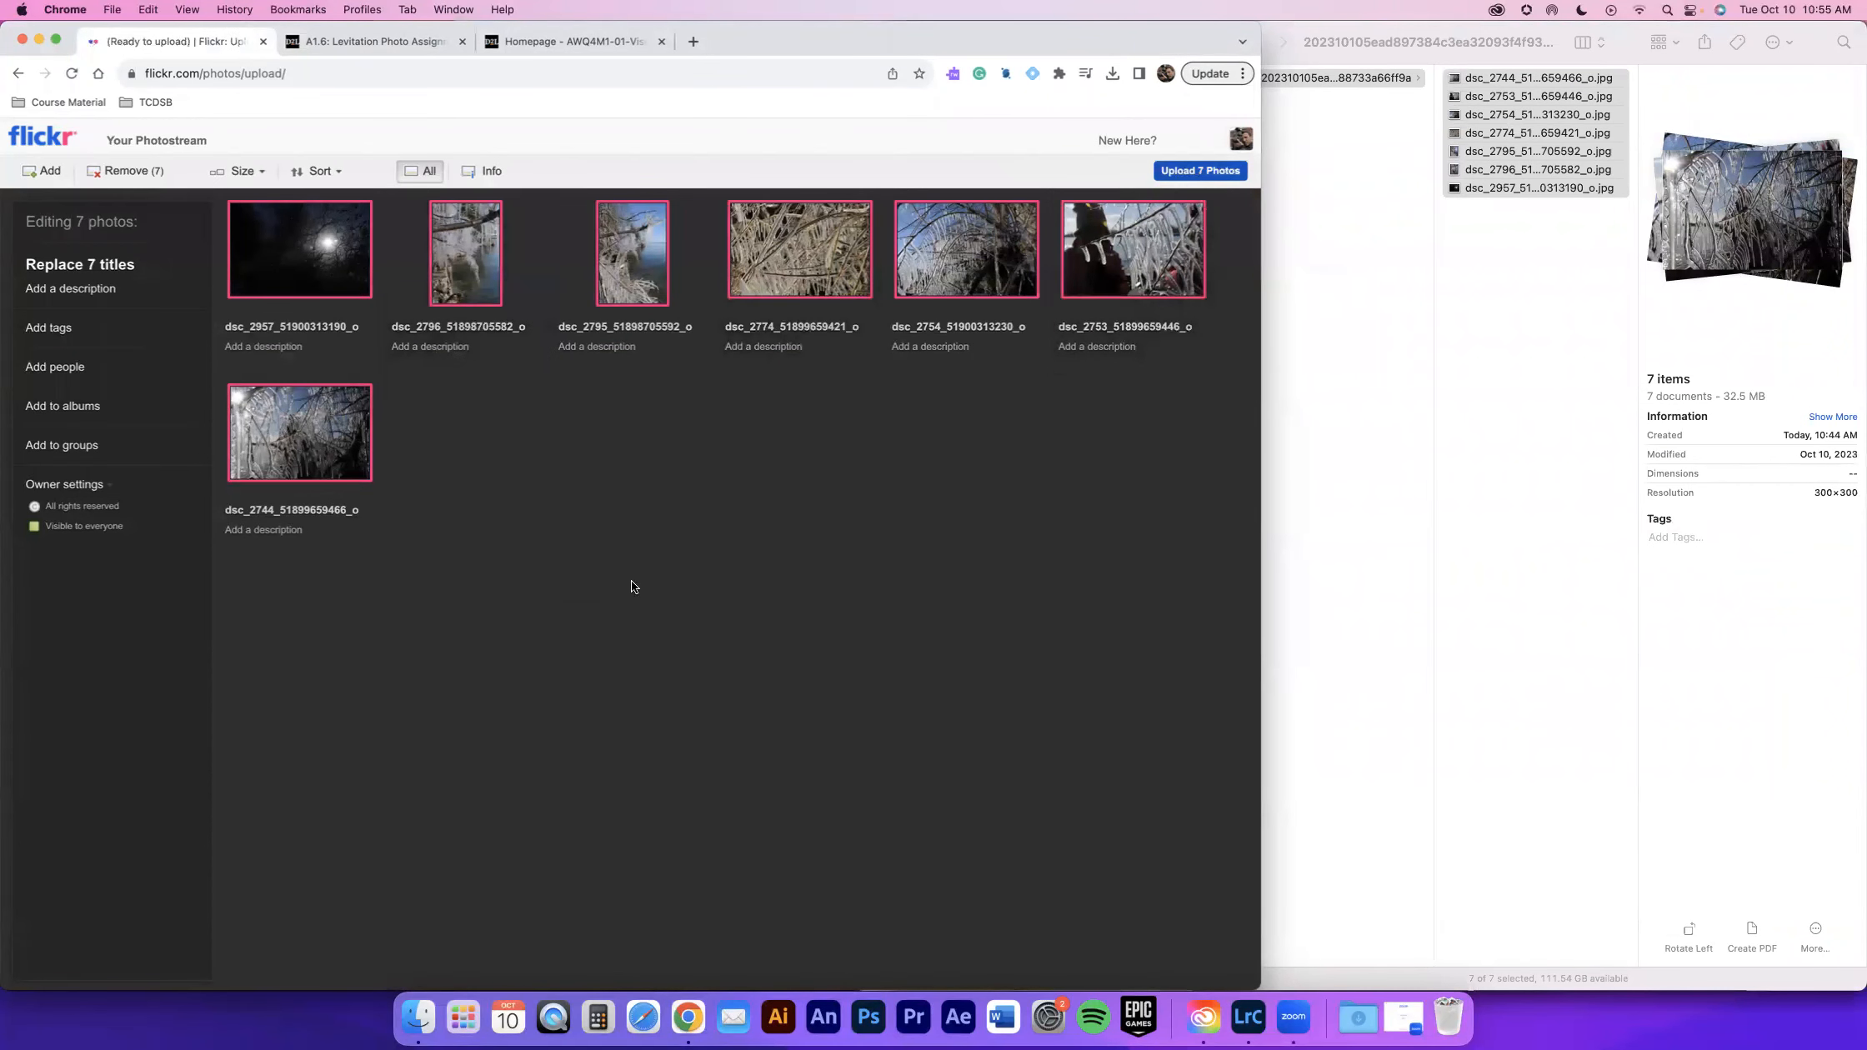
left_click(582, 591)
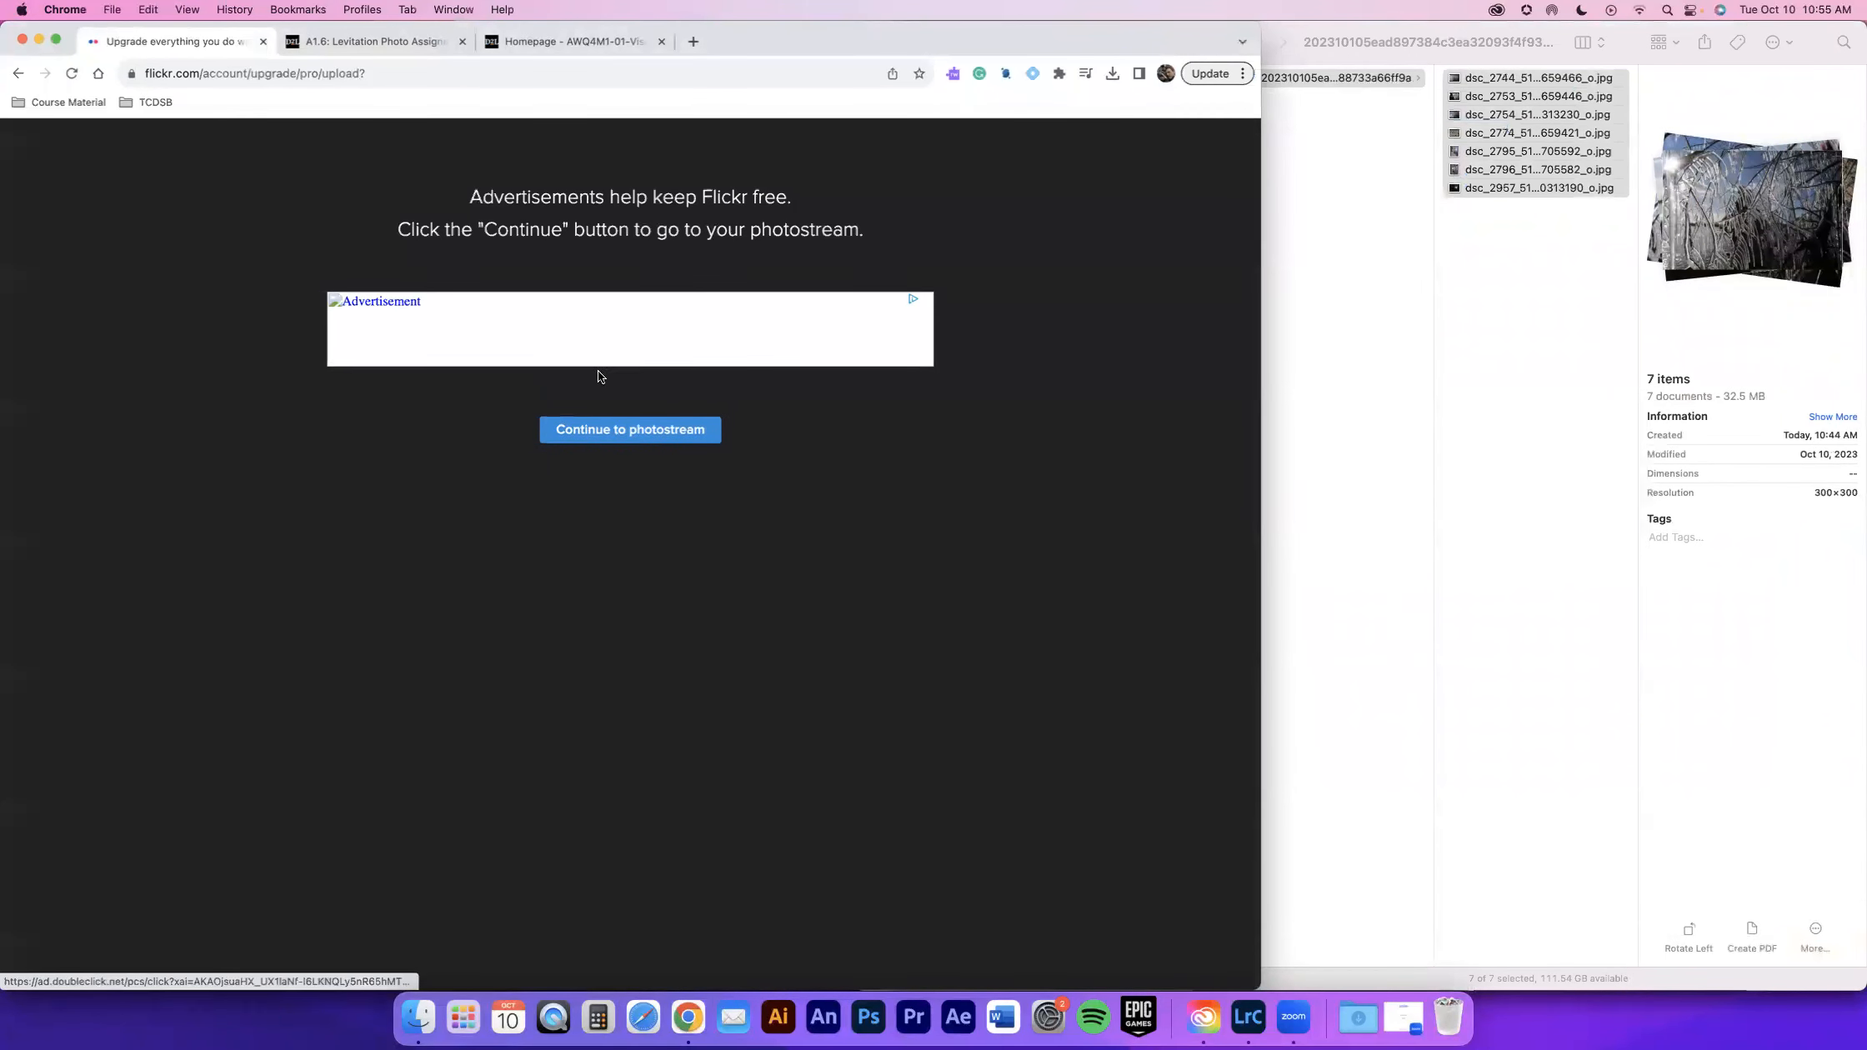
left_click(611, 431)
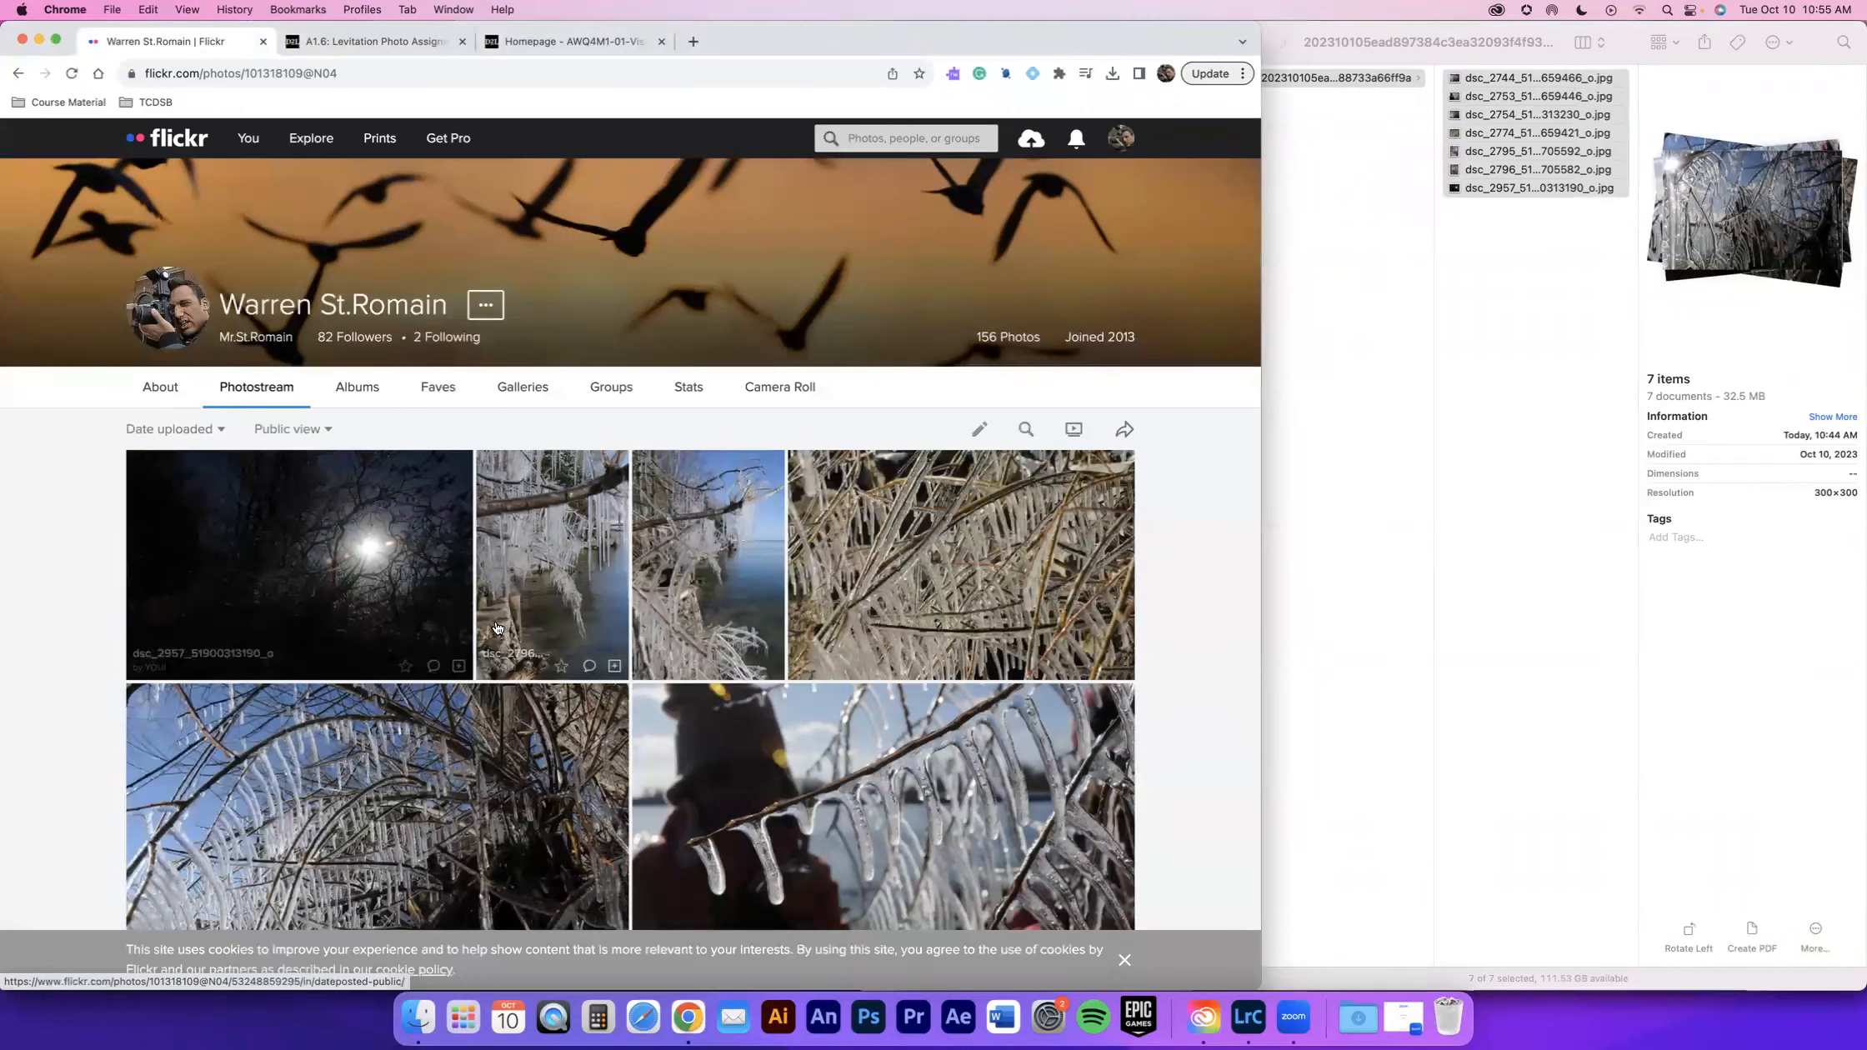
- Look over the newly uploaded ice photos in the photostream
scroll(488, 589, "down", 1)
scroll(489, 589, "down", 3)
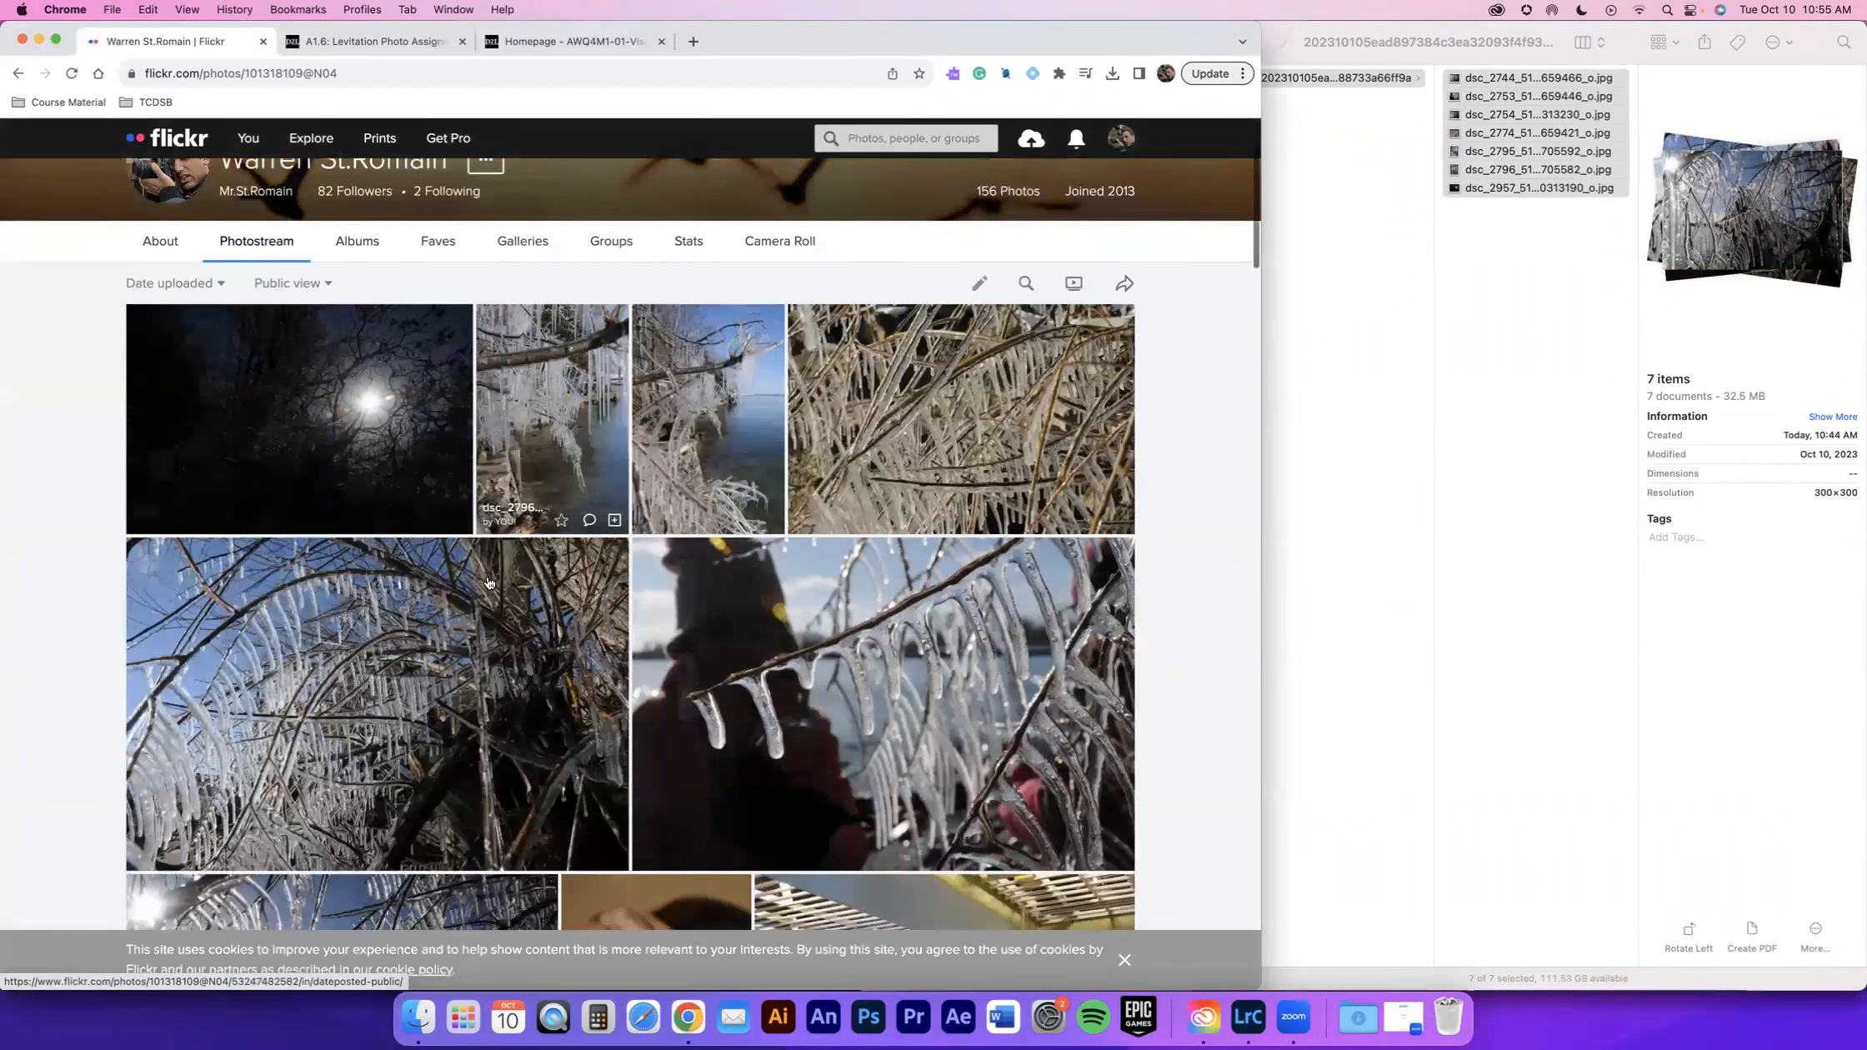
scroll(490, 582, "up", 2)
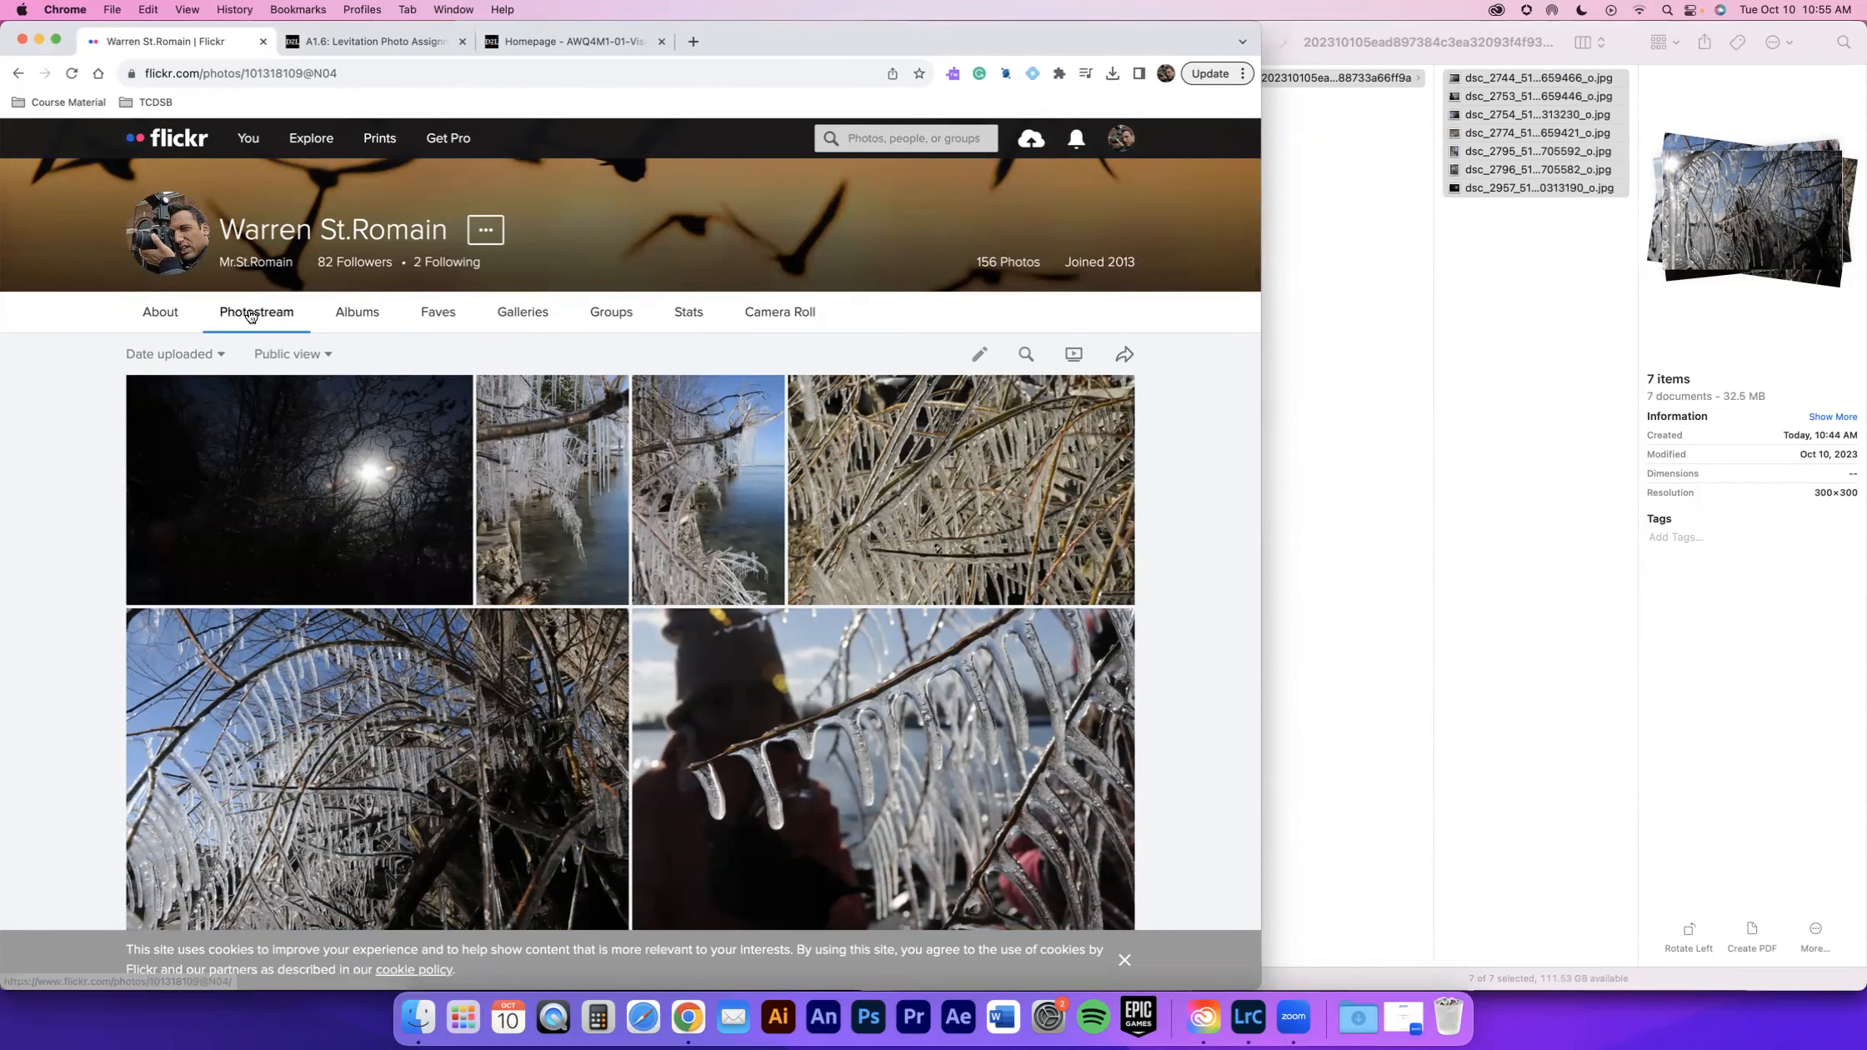
mouse_move(246, 136)
left_click(264, 196)
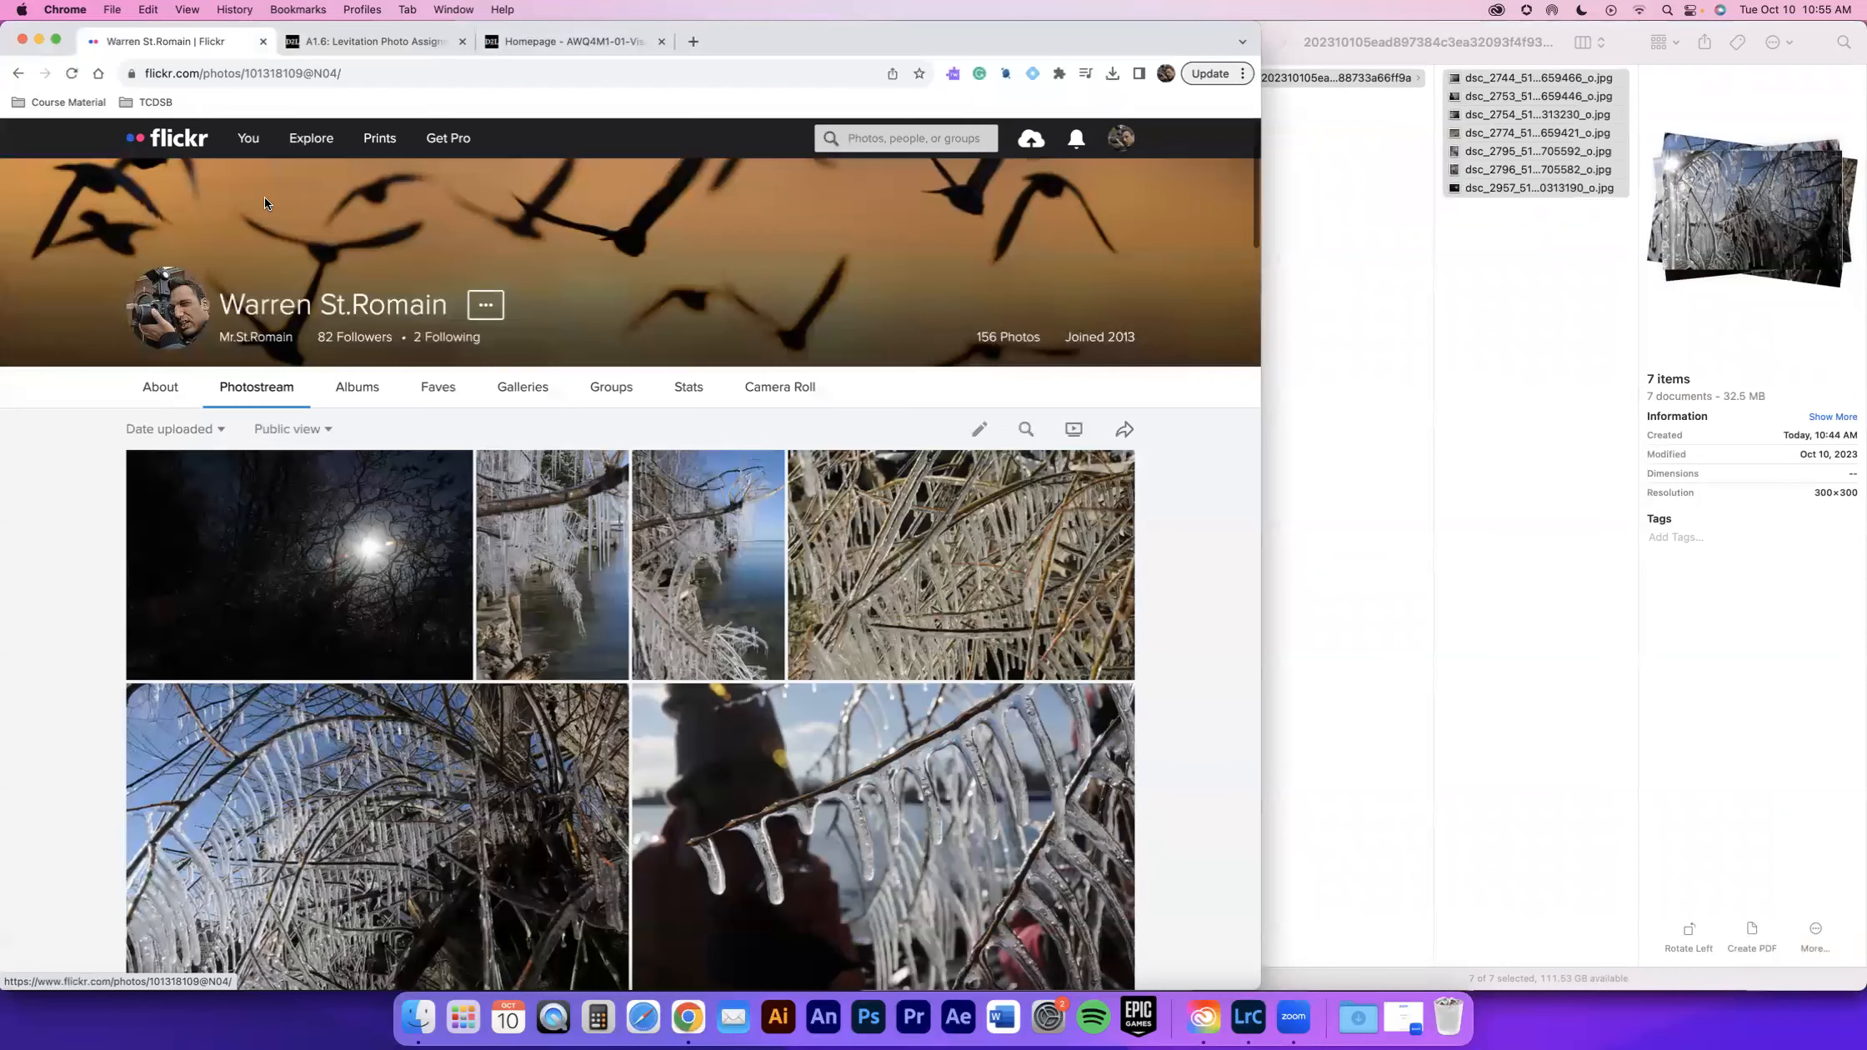
scroll(761, 500, "down", 5)
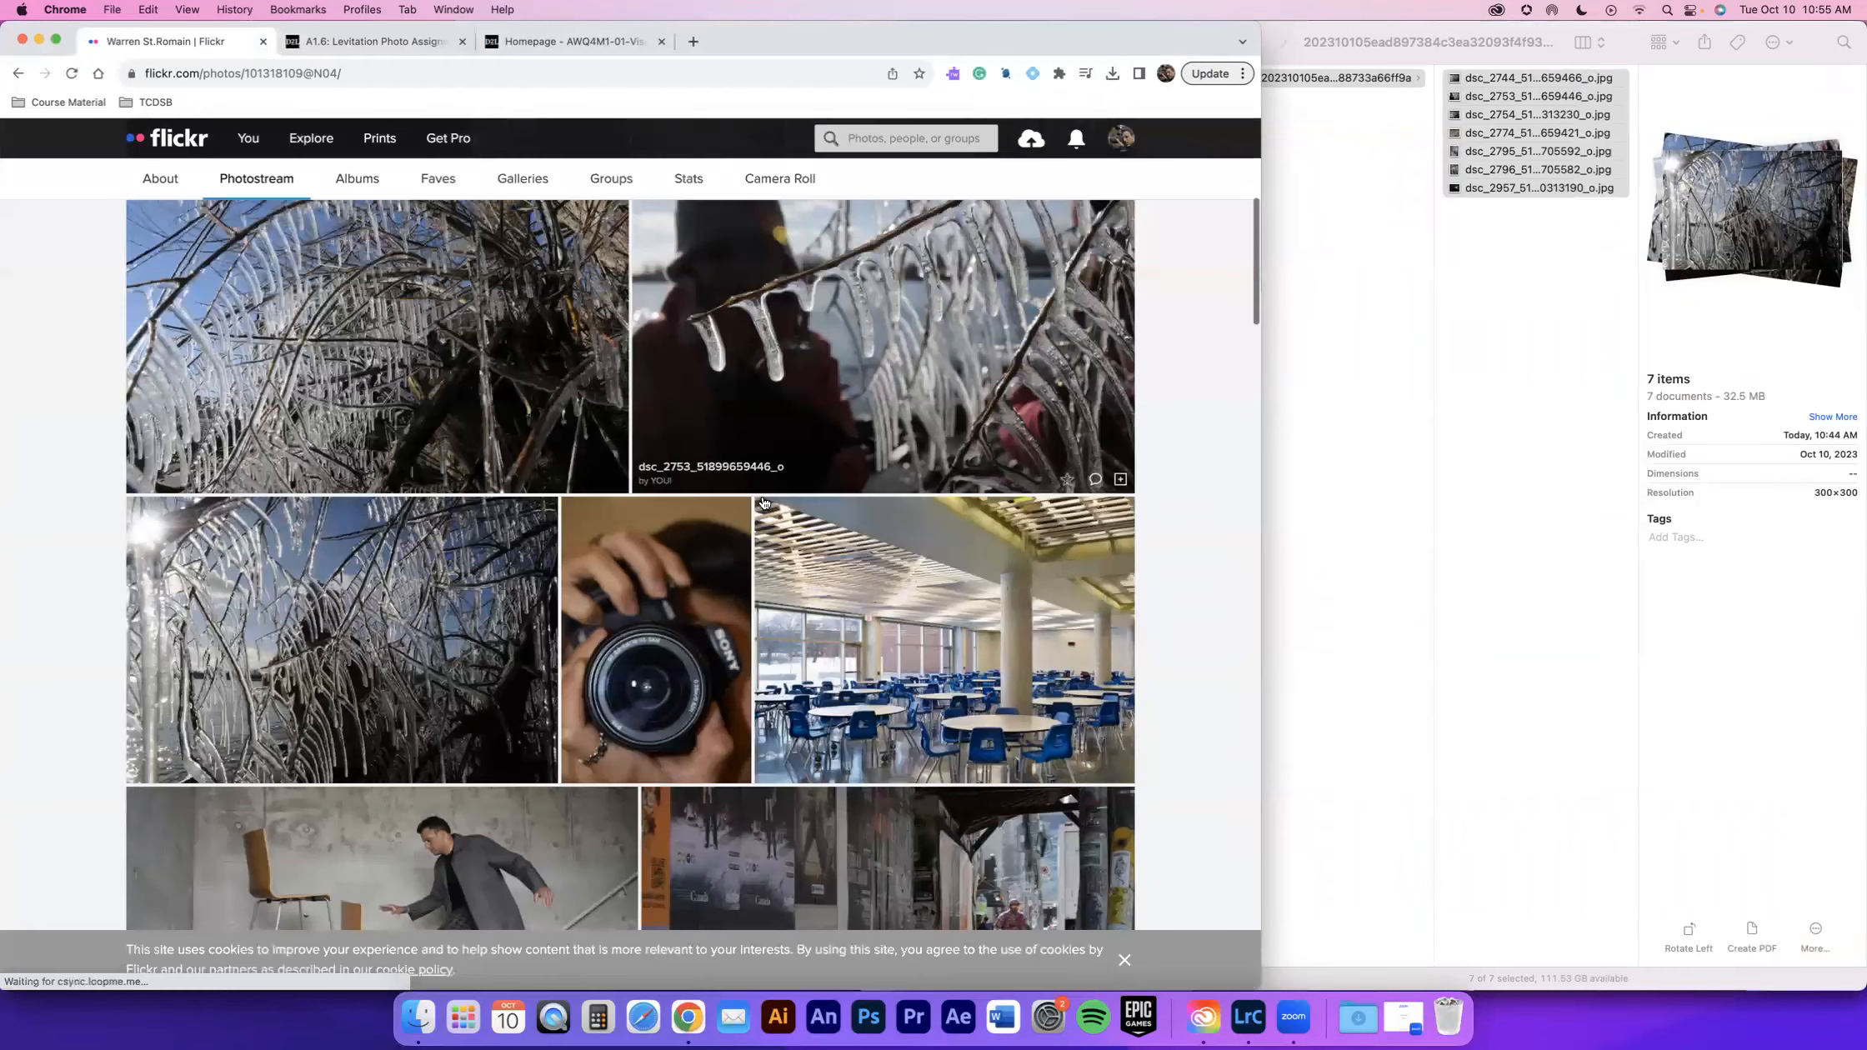
scroll(763, 503, "up", 5)
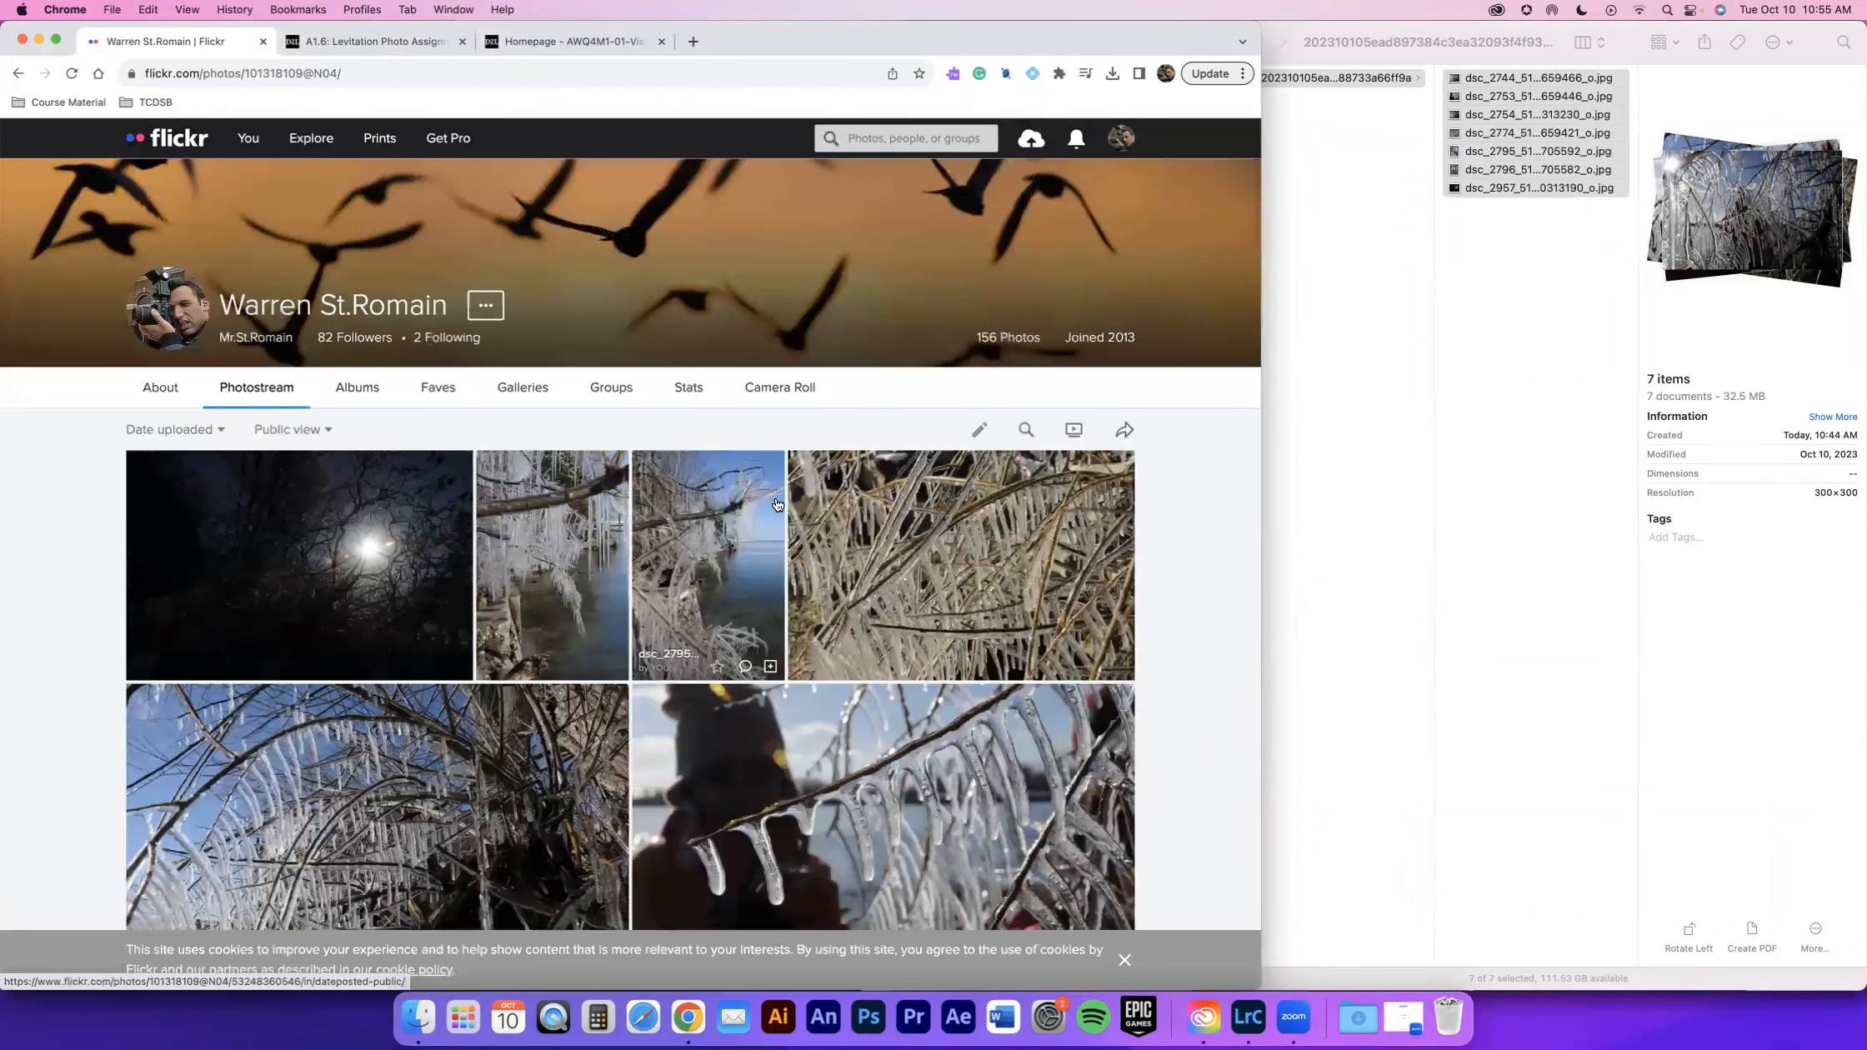
- Create a new album from the albums page and title it "Trees and Ice"
left_click(349, 395)
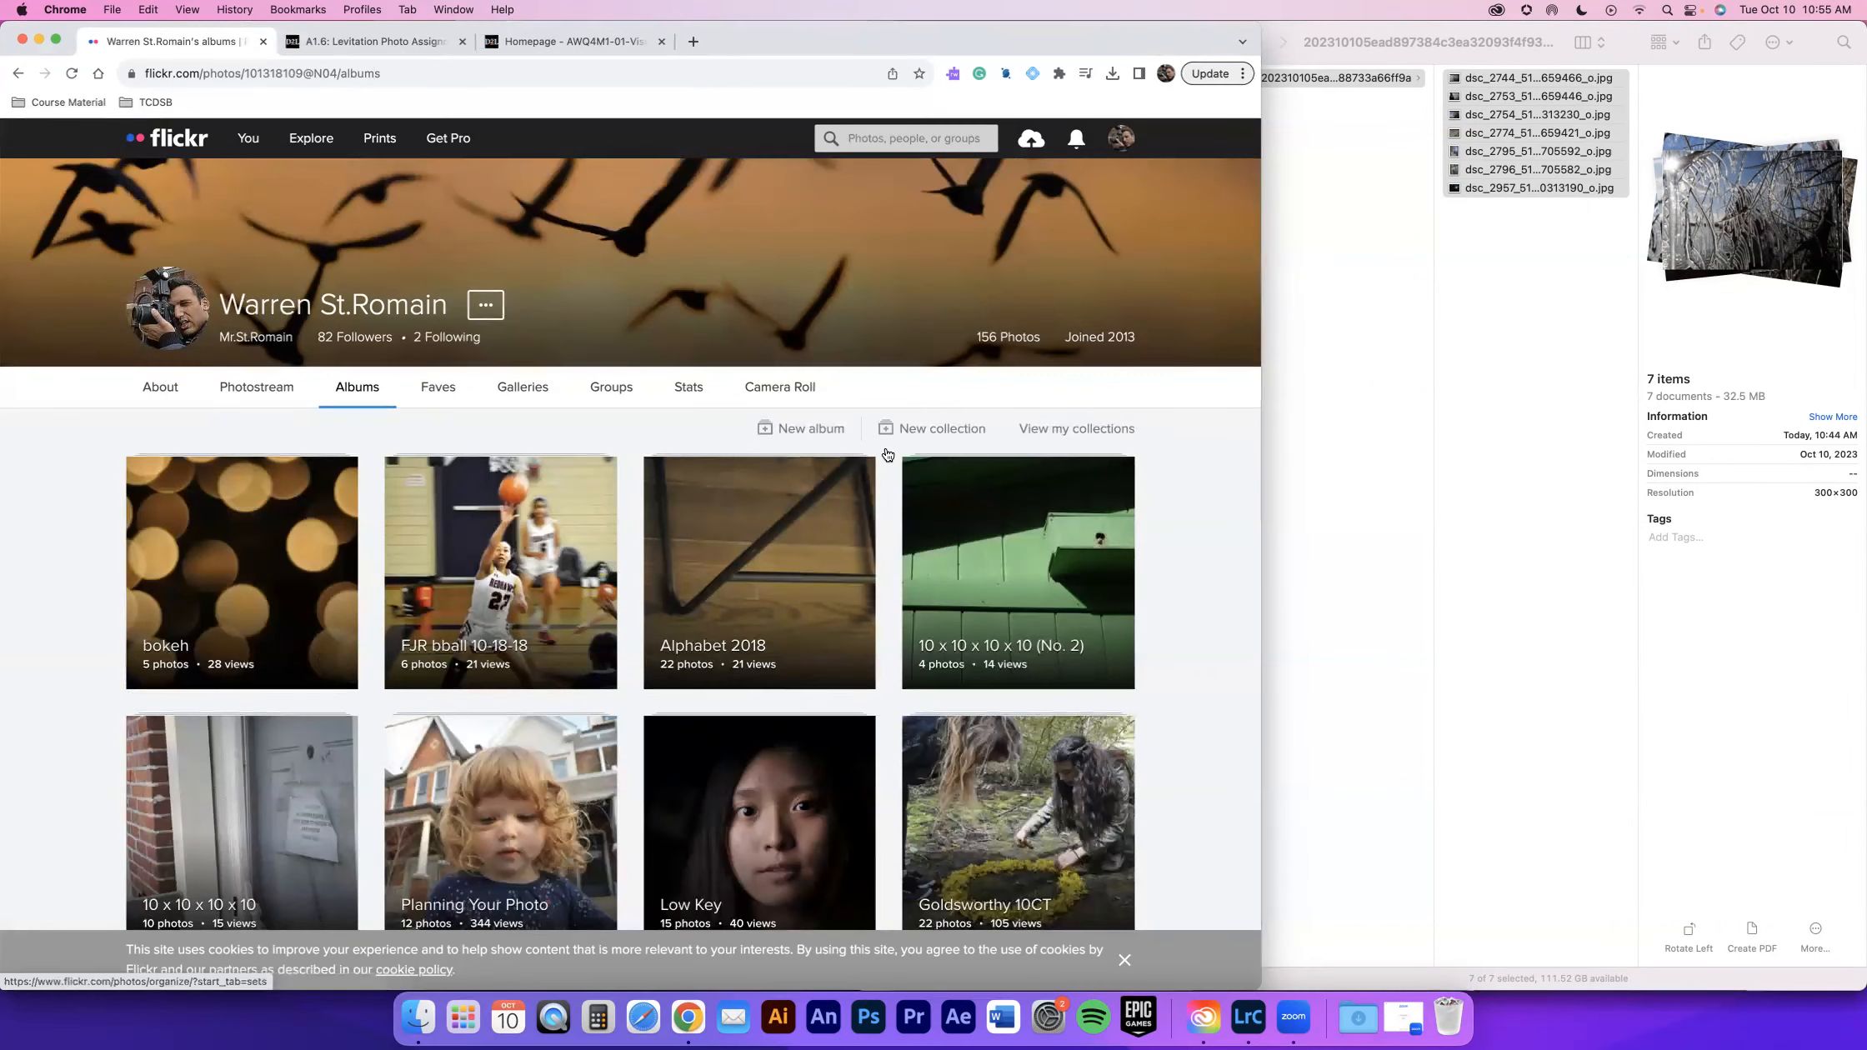
scroll(885, 447, "down", 8)
scroll(628, 547, "up", 8)
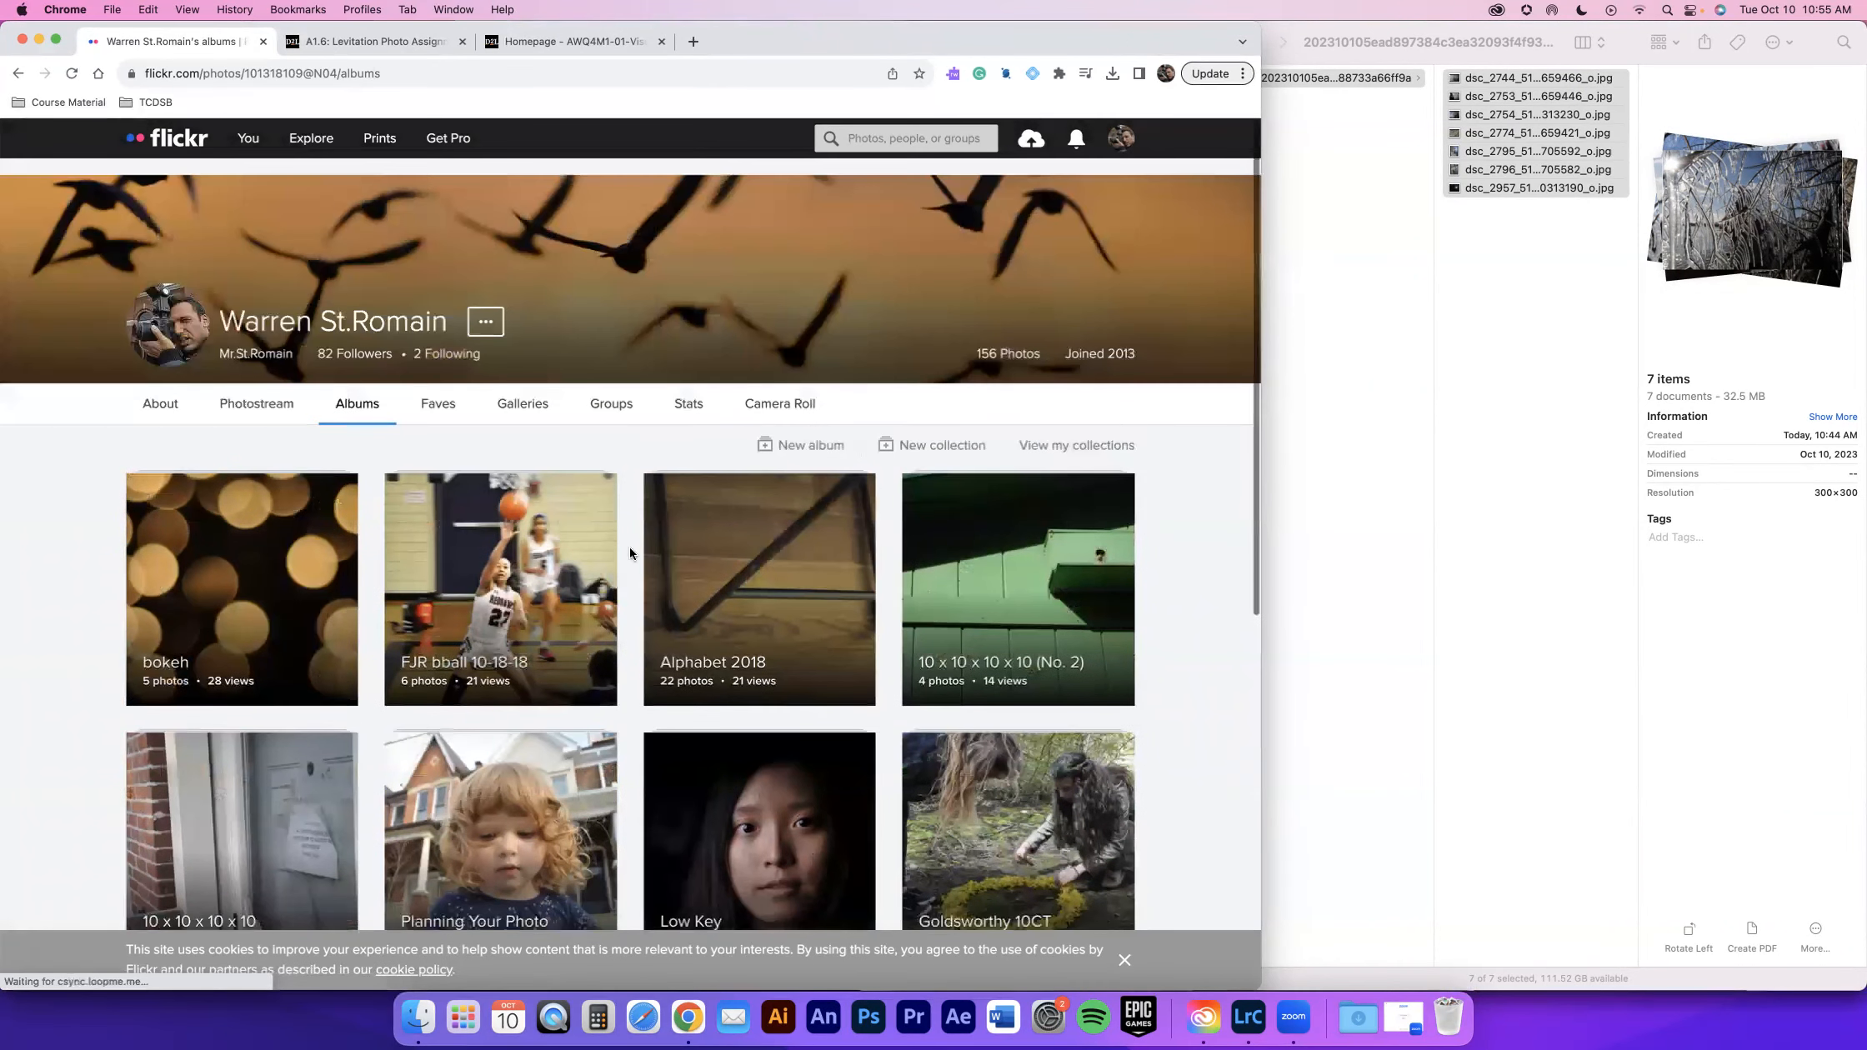
left_click(799, 432)
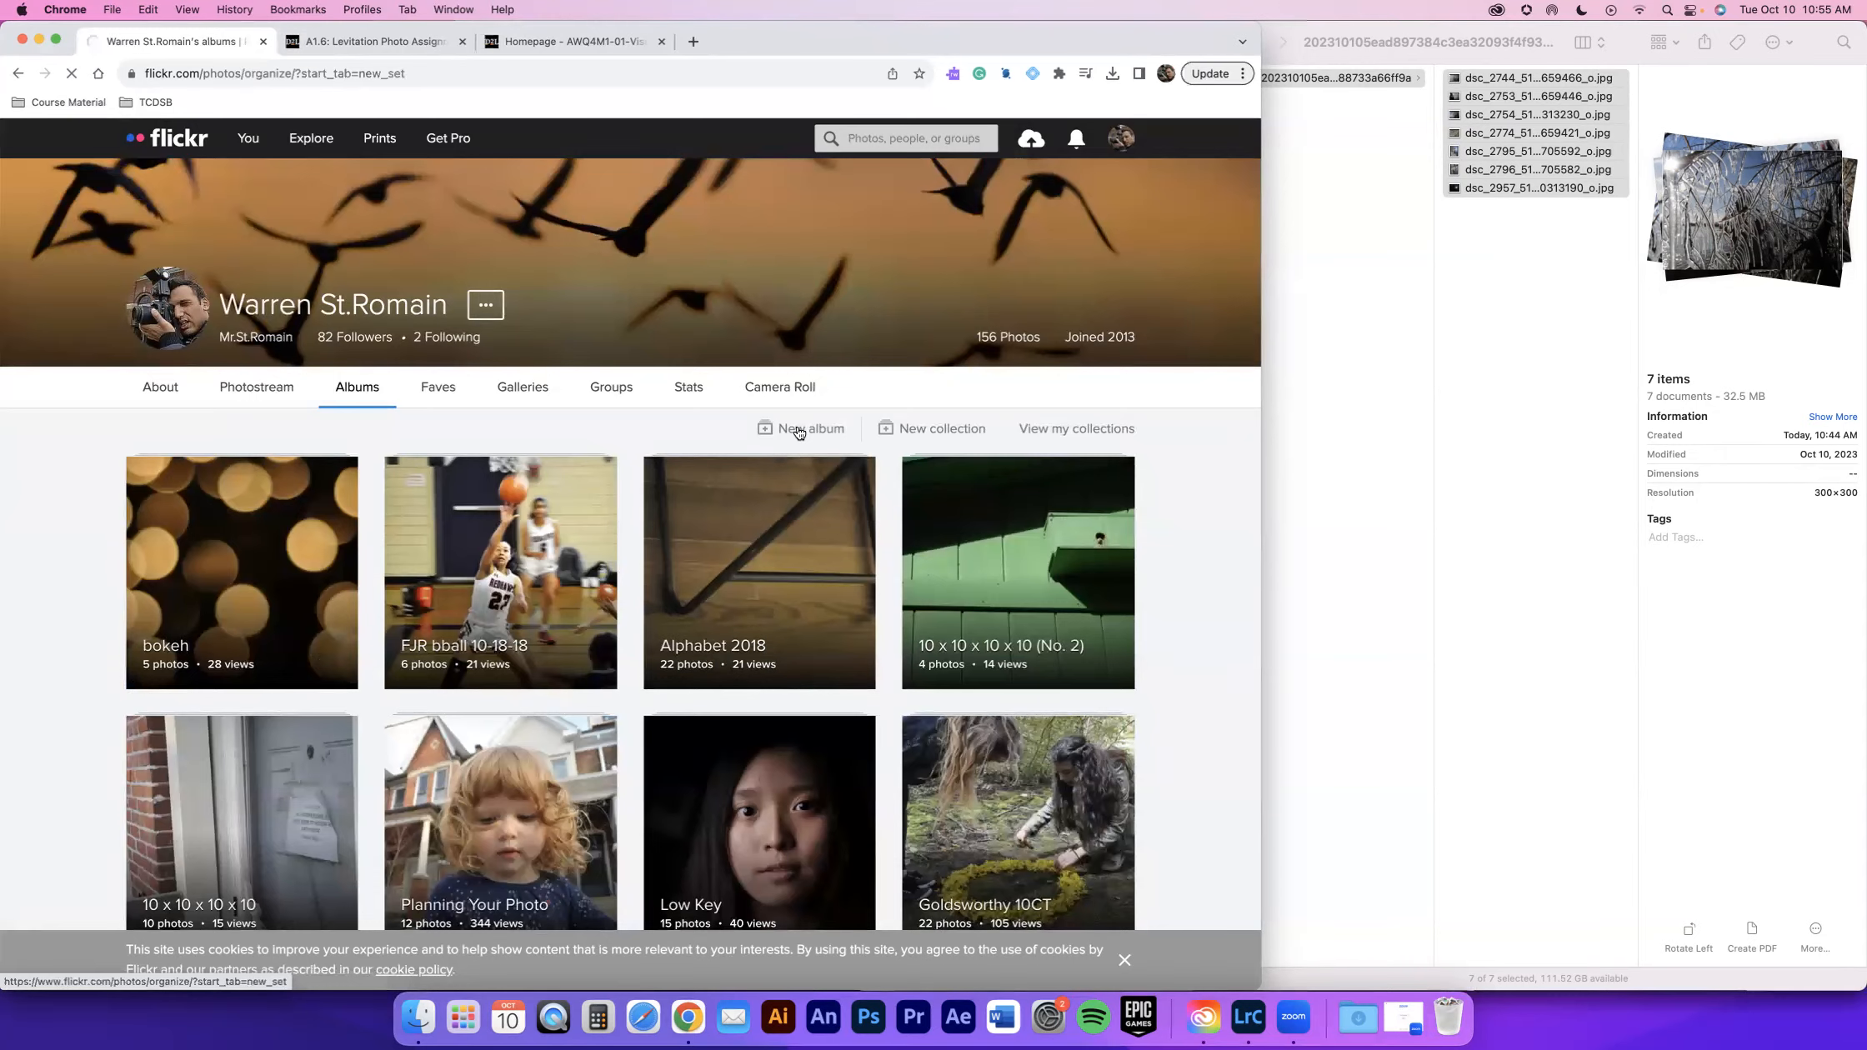
left_click_drag(107, 277, 8, 271)
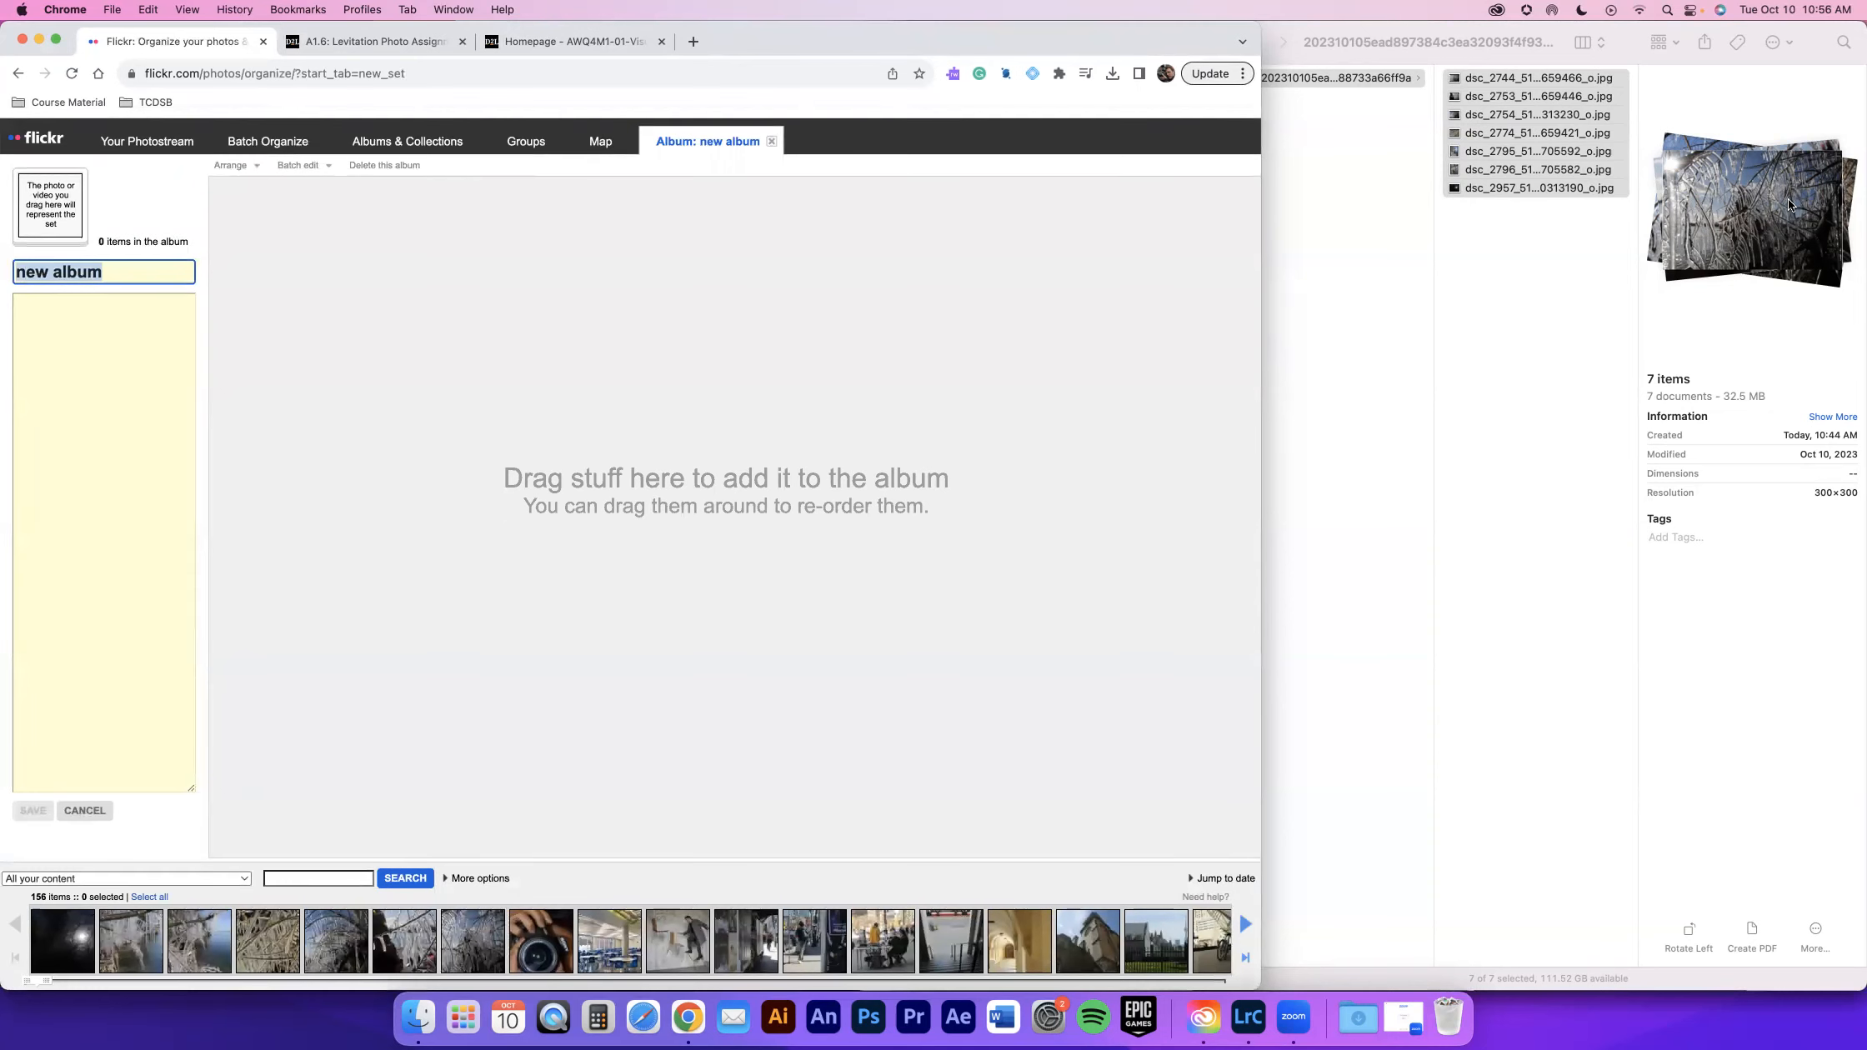
type("Treees")
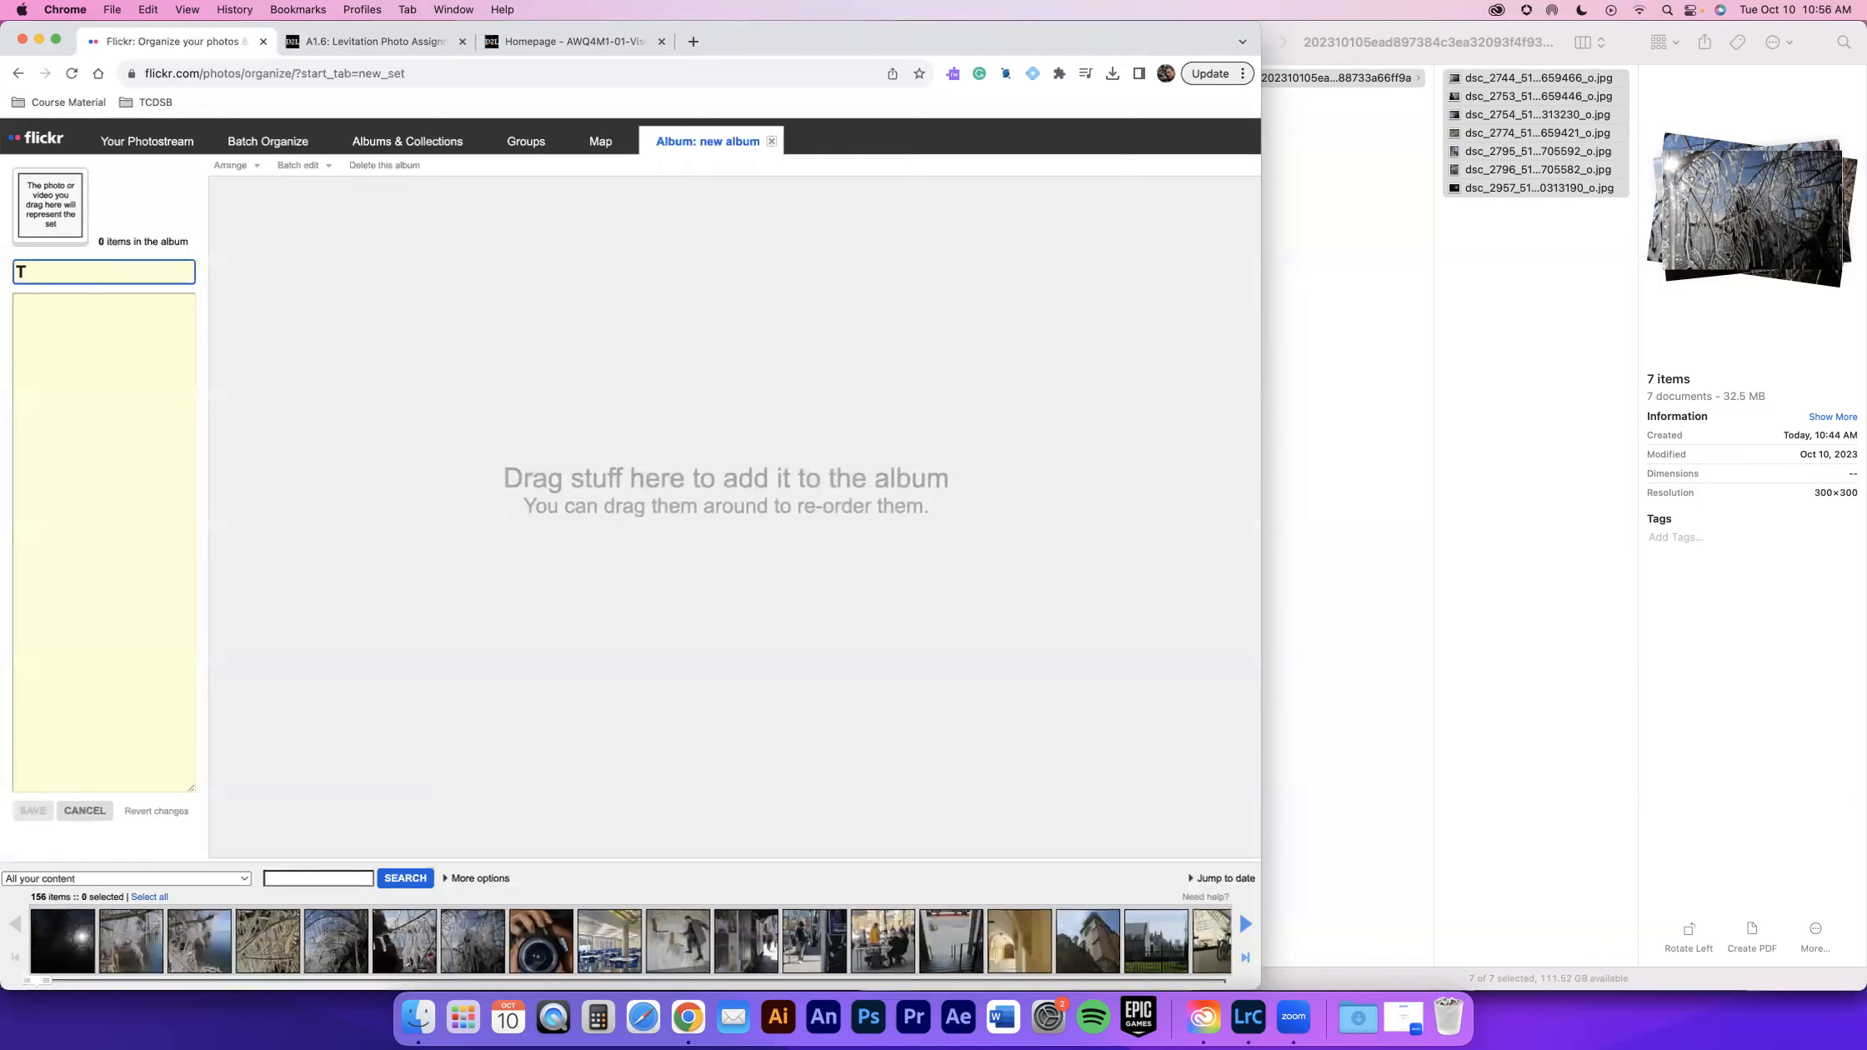
key("BackSpace")
key("BackSpace")
type("s and Ice")
- Give the album the description "These are photos from an ice storm"
left_click(68, 343)
type("These ar")
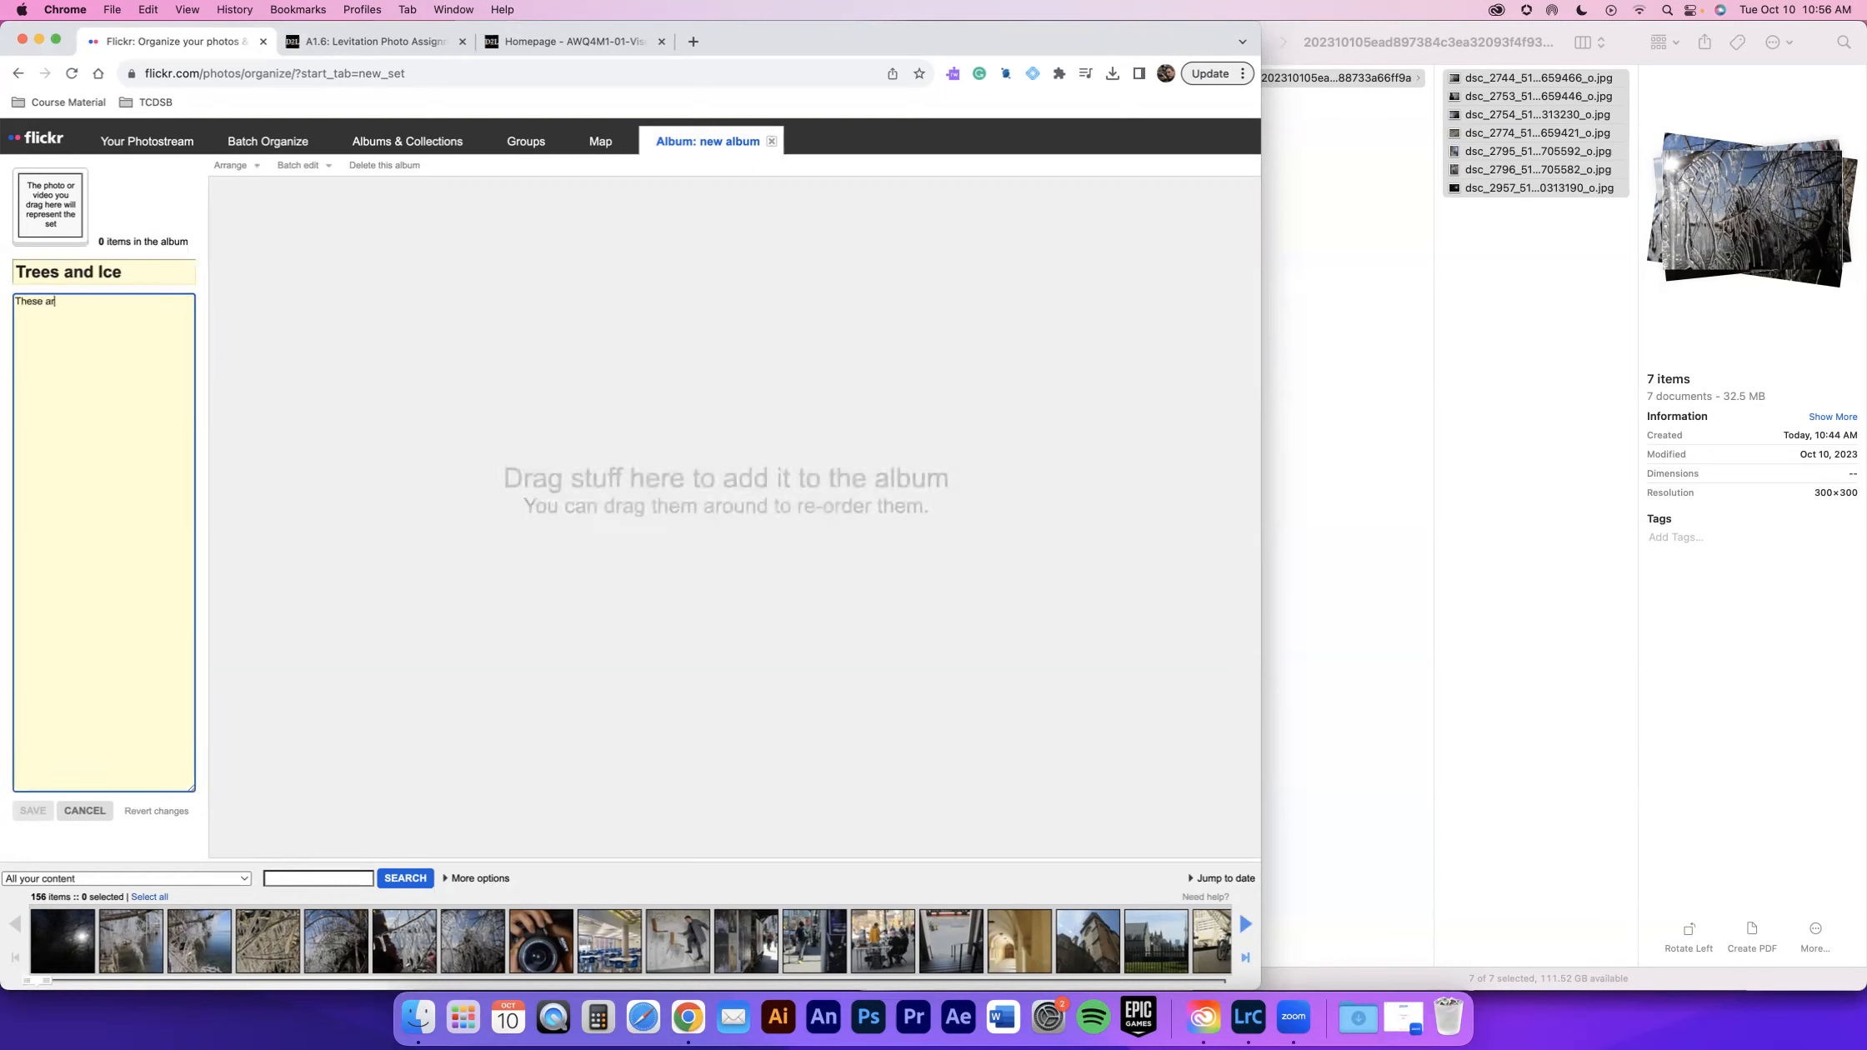
type("e phots")
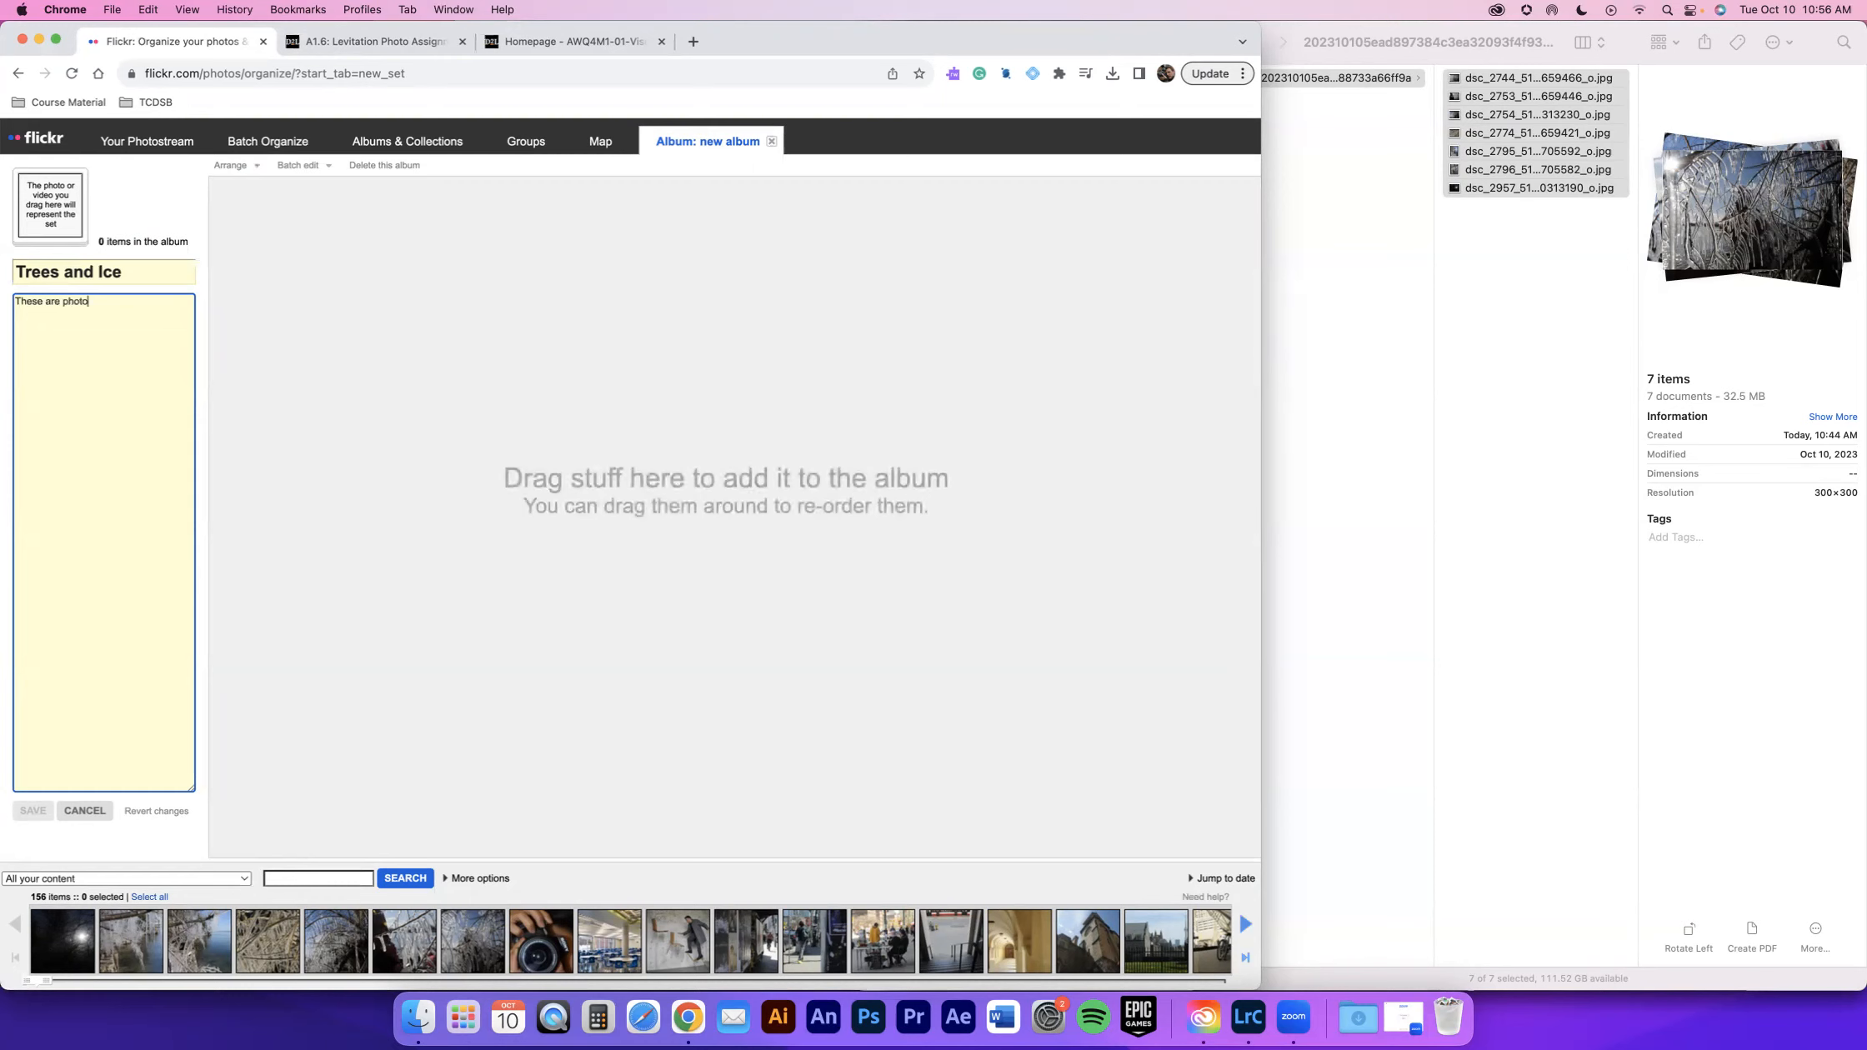
key("BackSpace")
type("os from ")
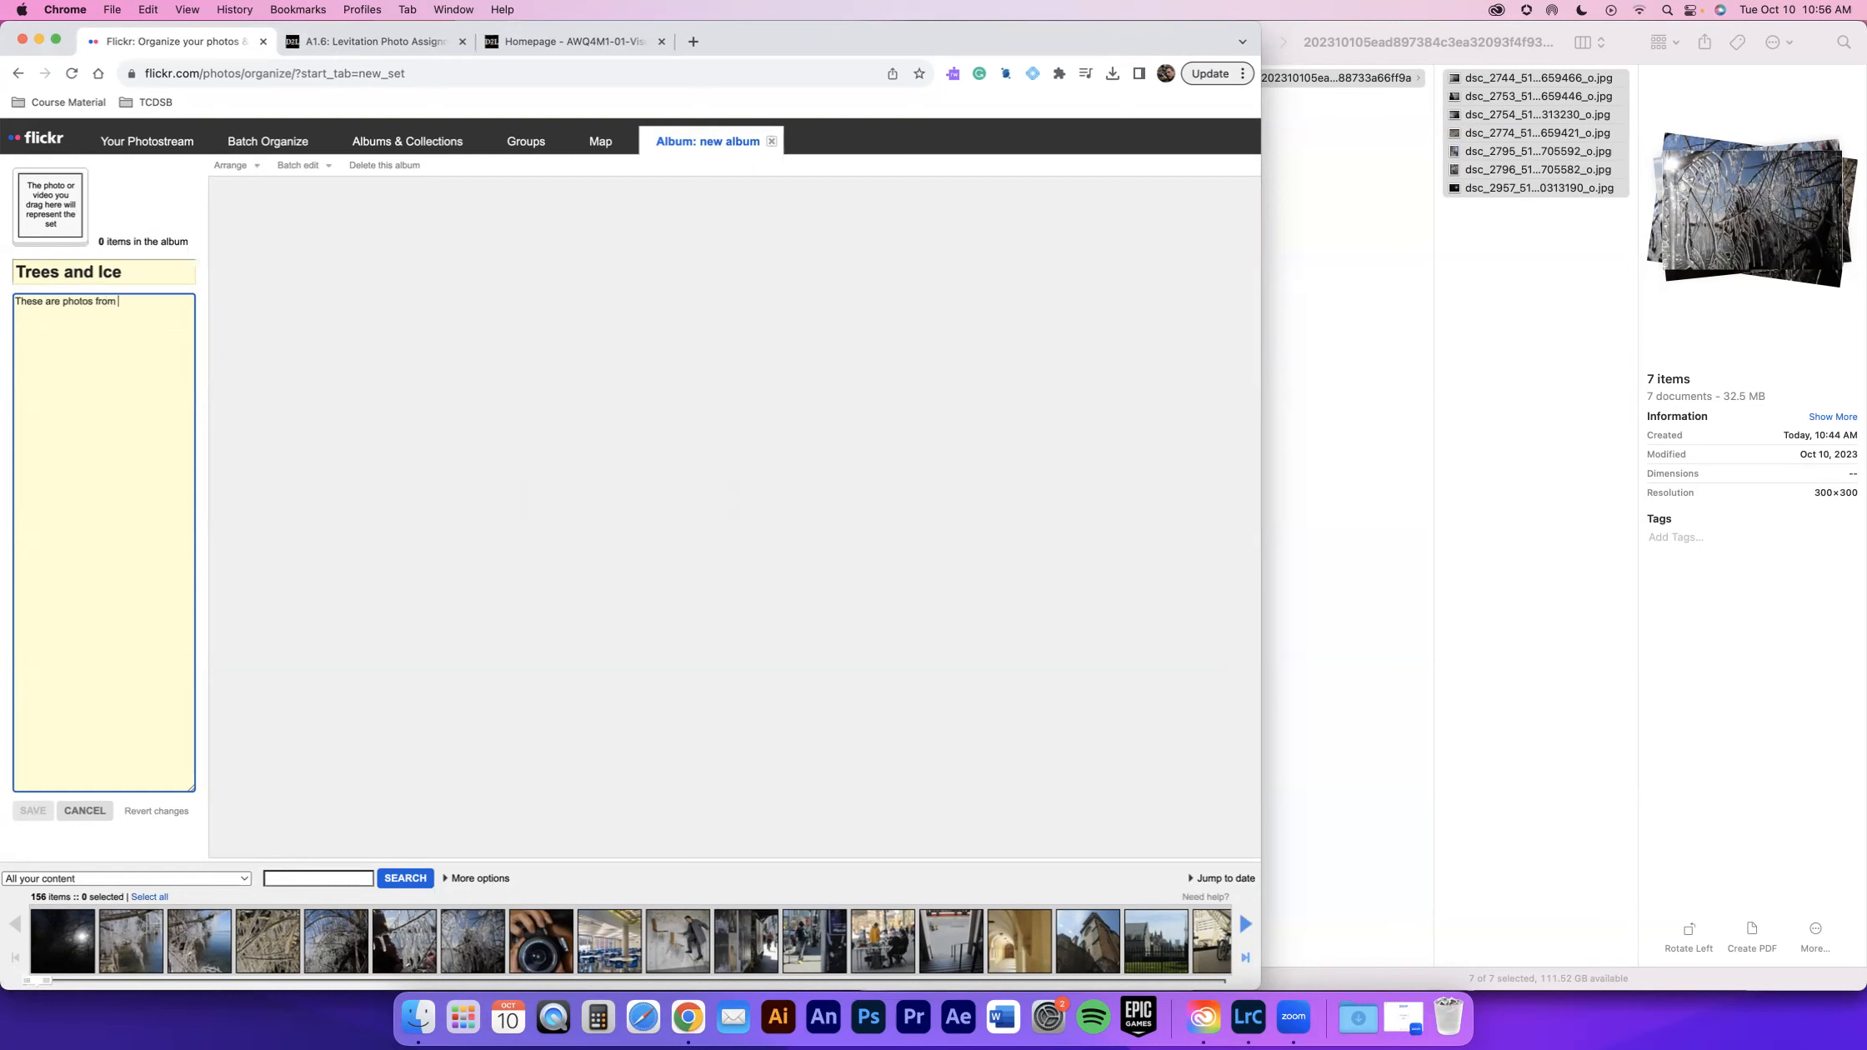
type("an ice storm")
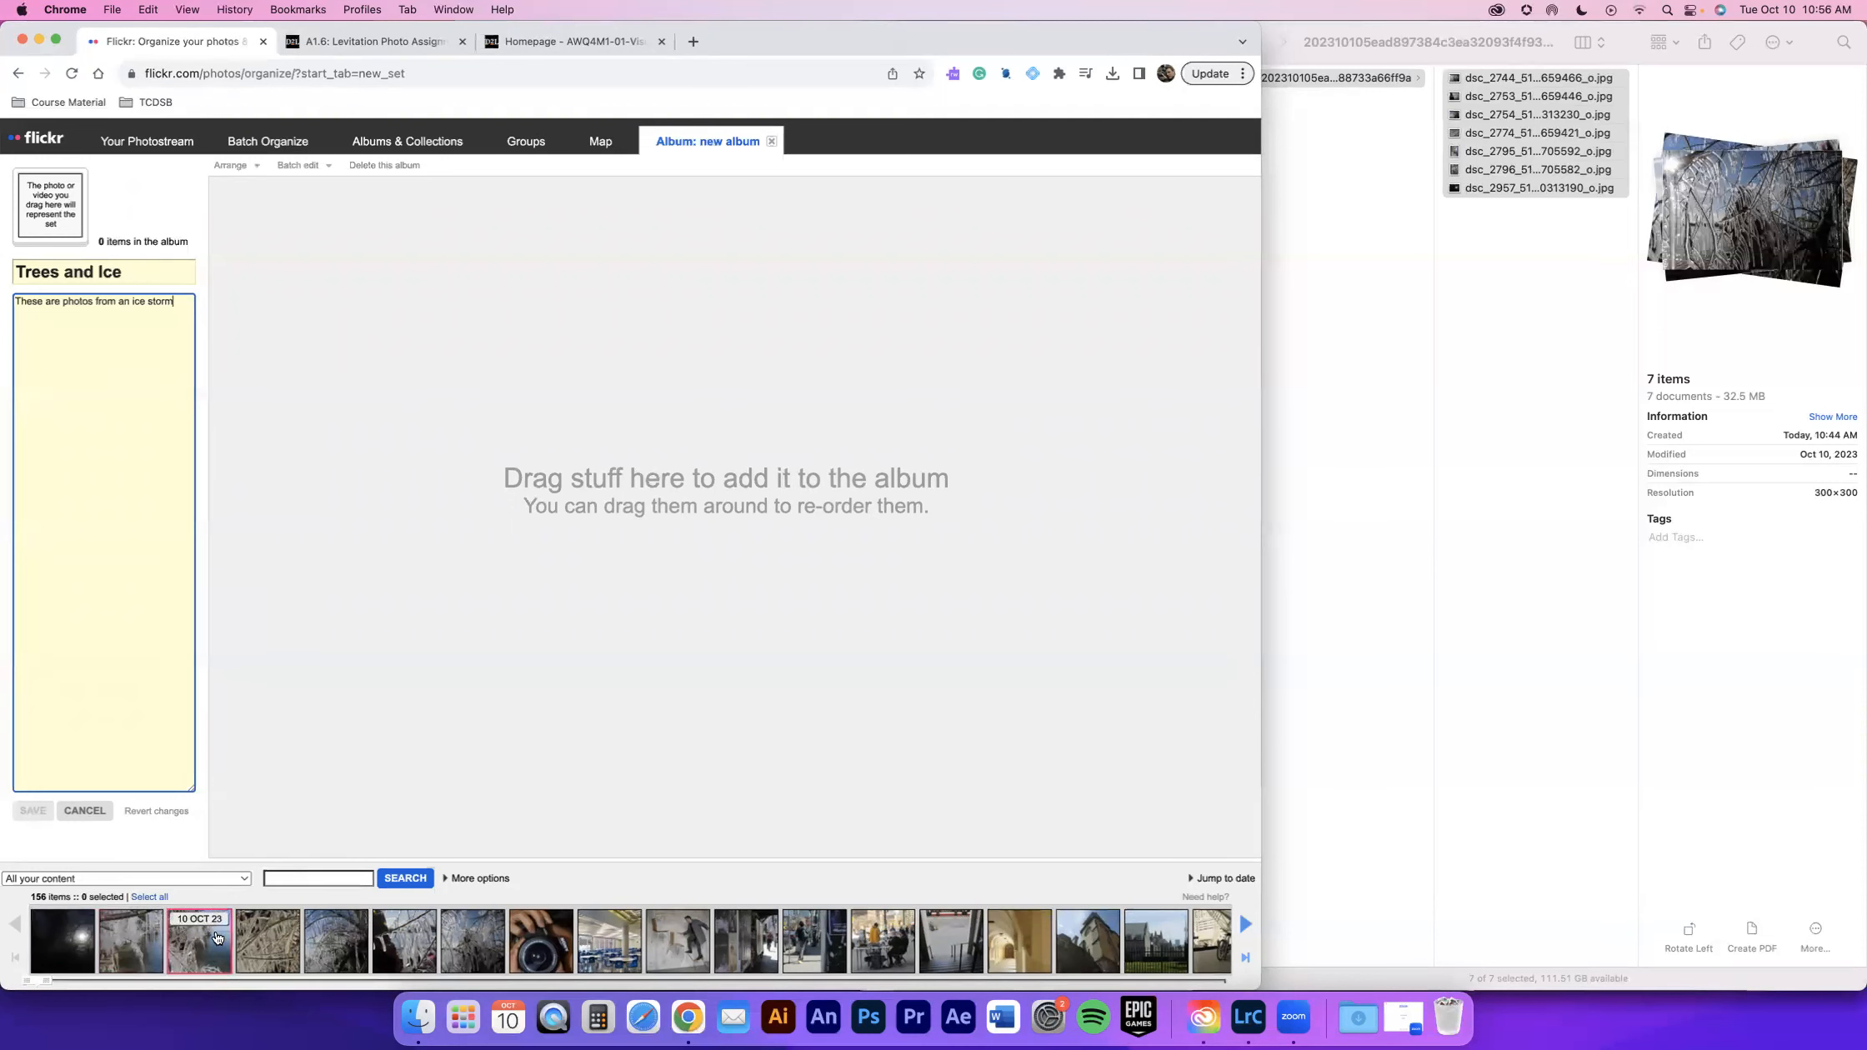
- Add the seven newly uploaded ice photos to the Trees and Ice album
left_click_drag(60, 942, 260, 609)
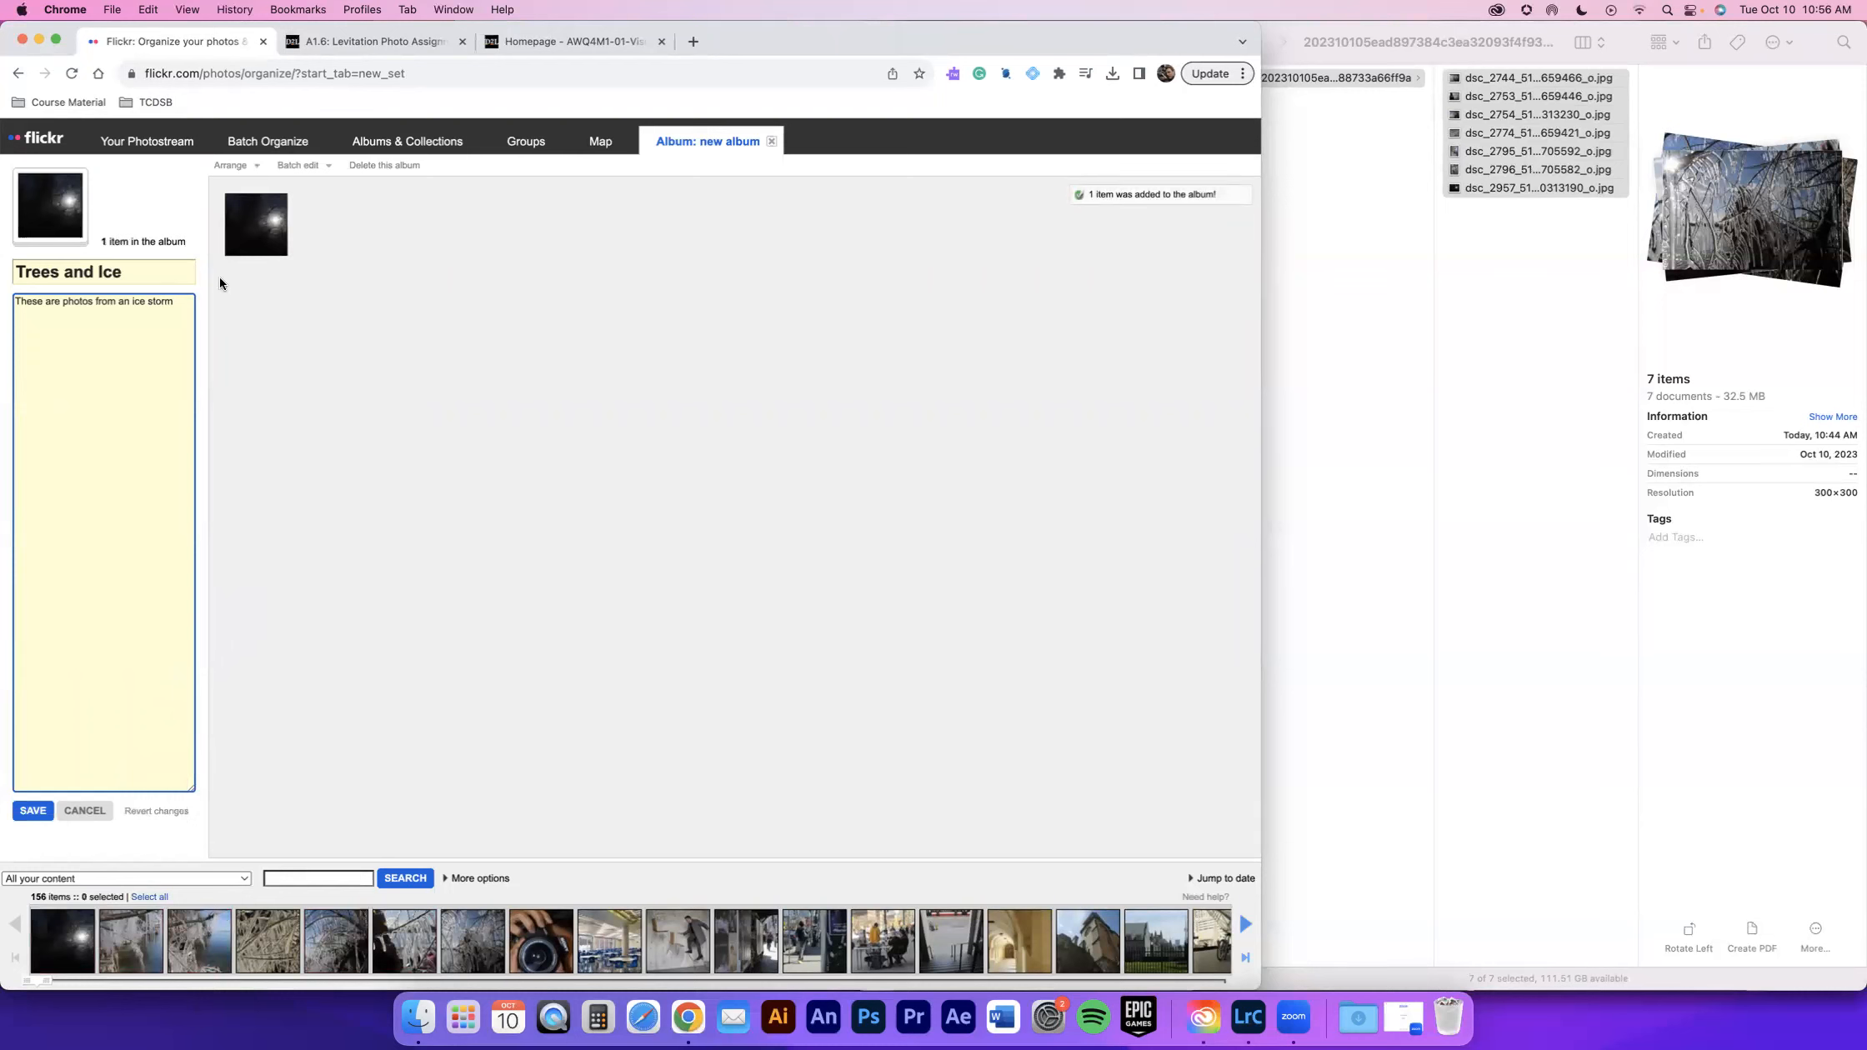
left_click_drag(131, 941, 352, 451)
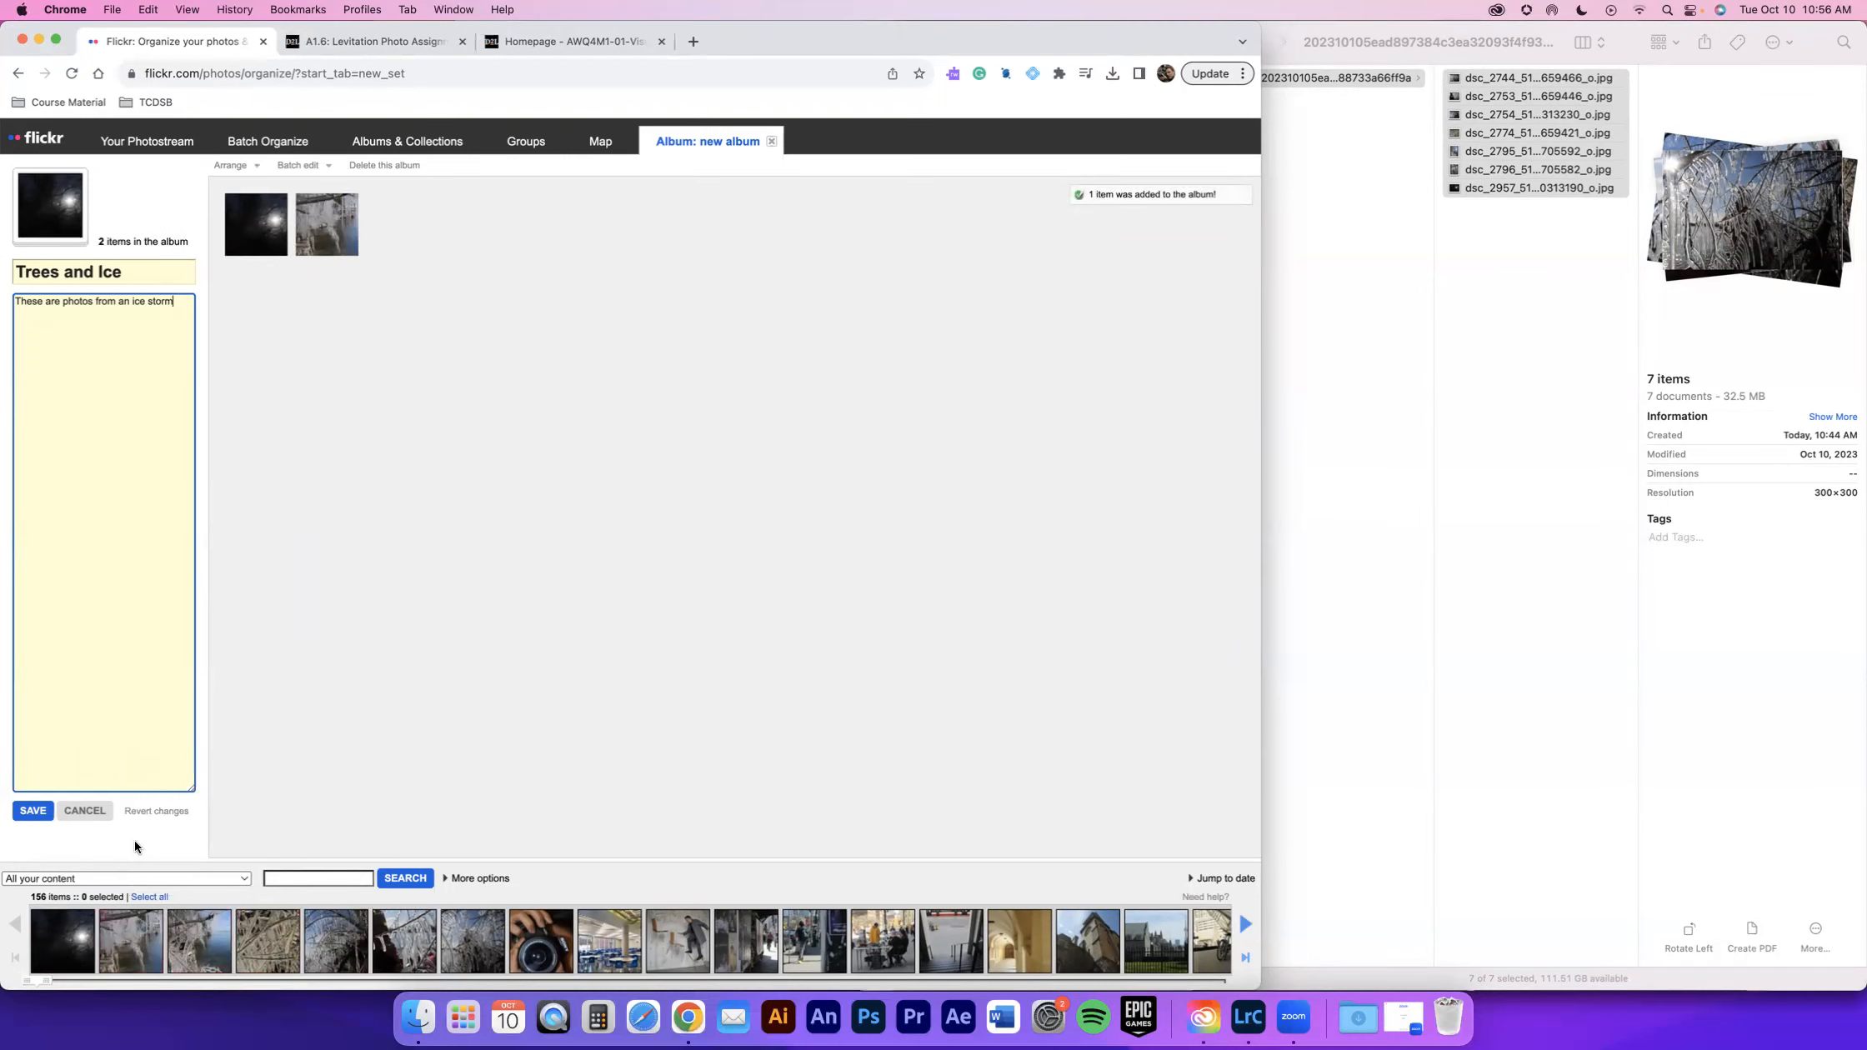
left_click(69, 943)
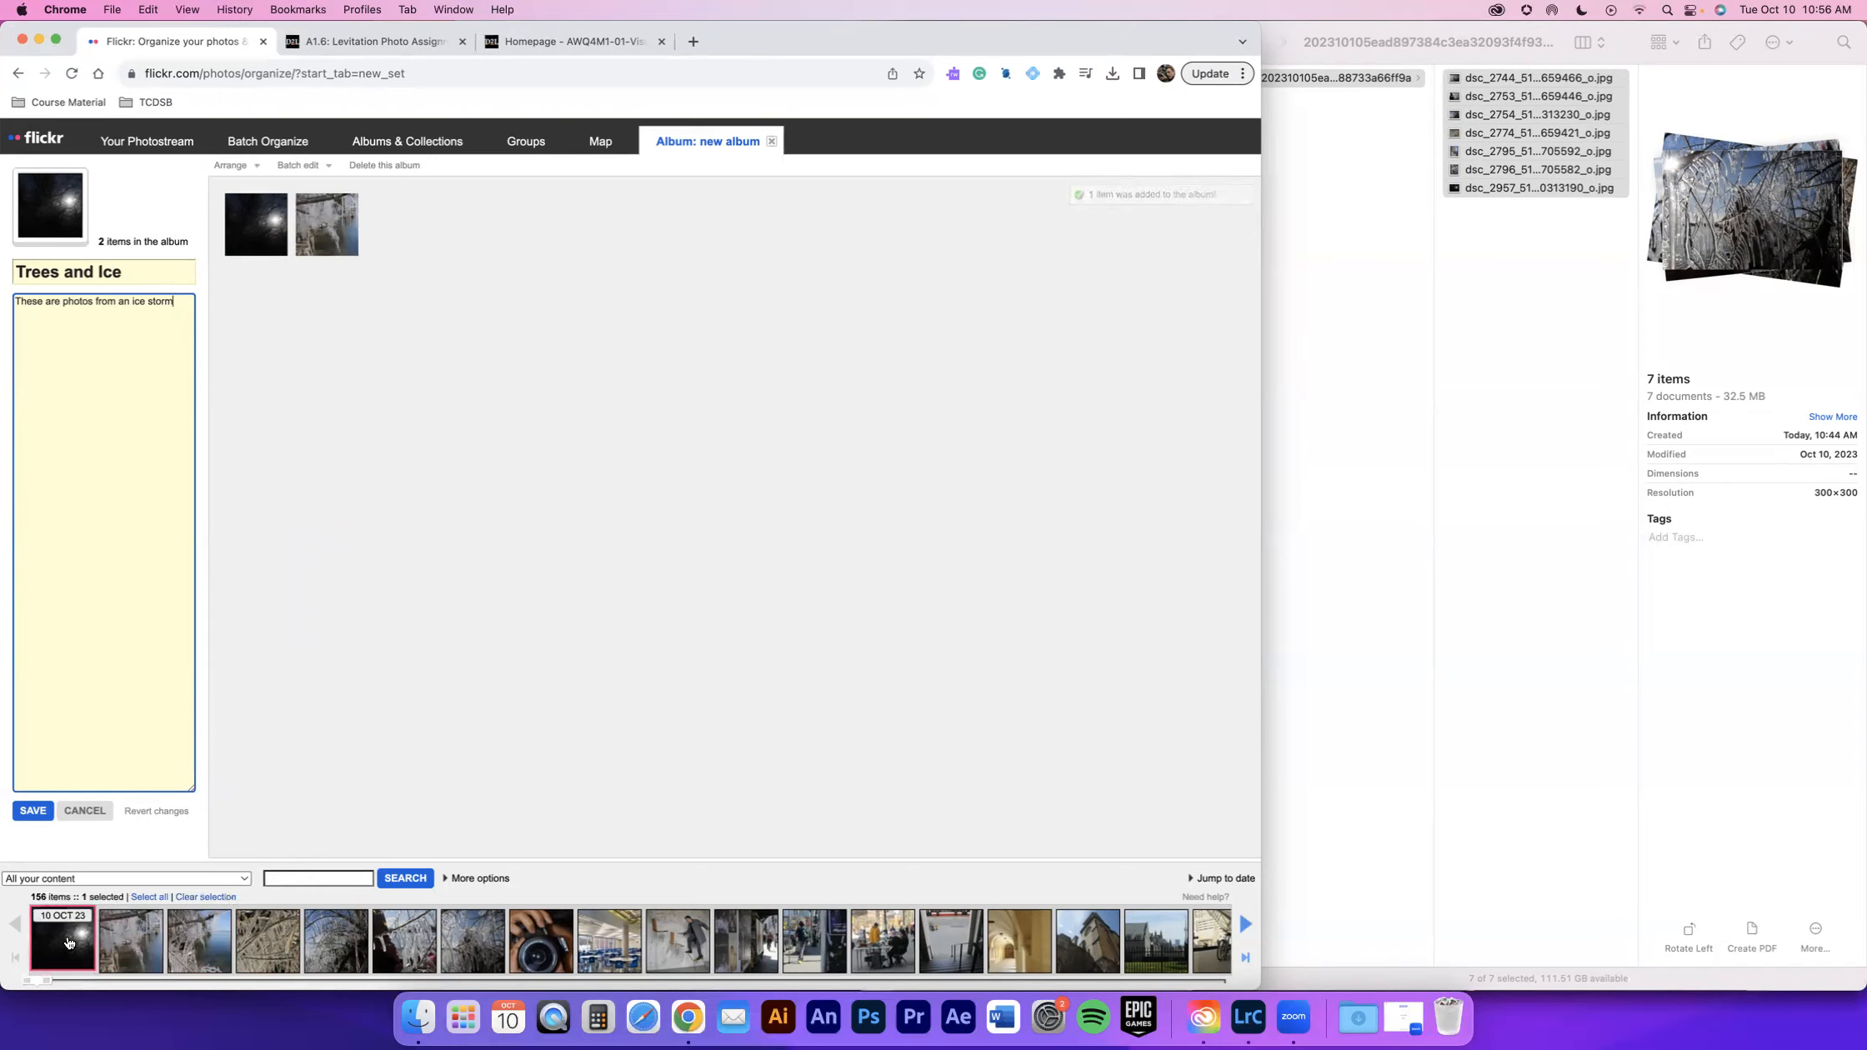
left_click(479, 940, "shift")
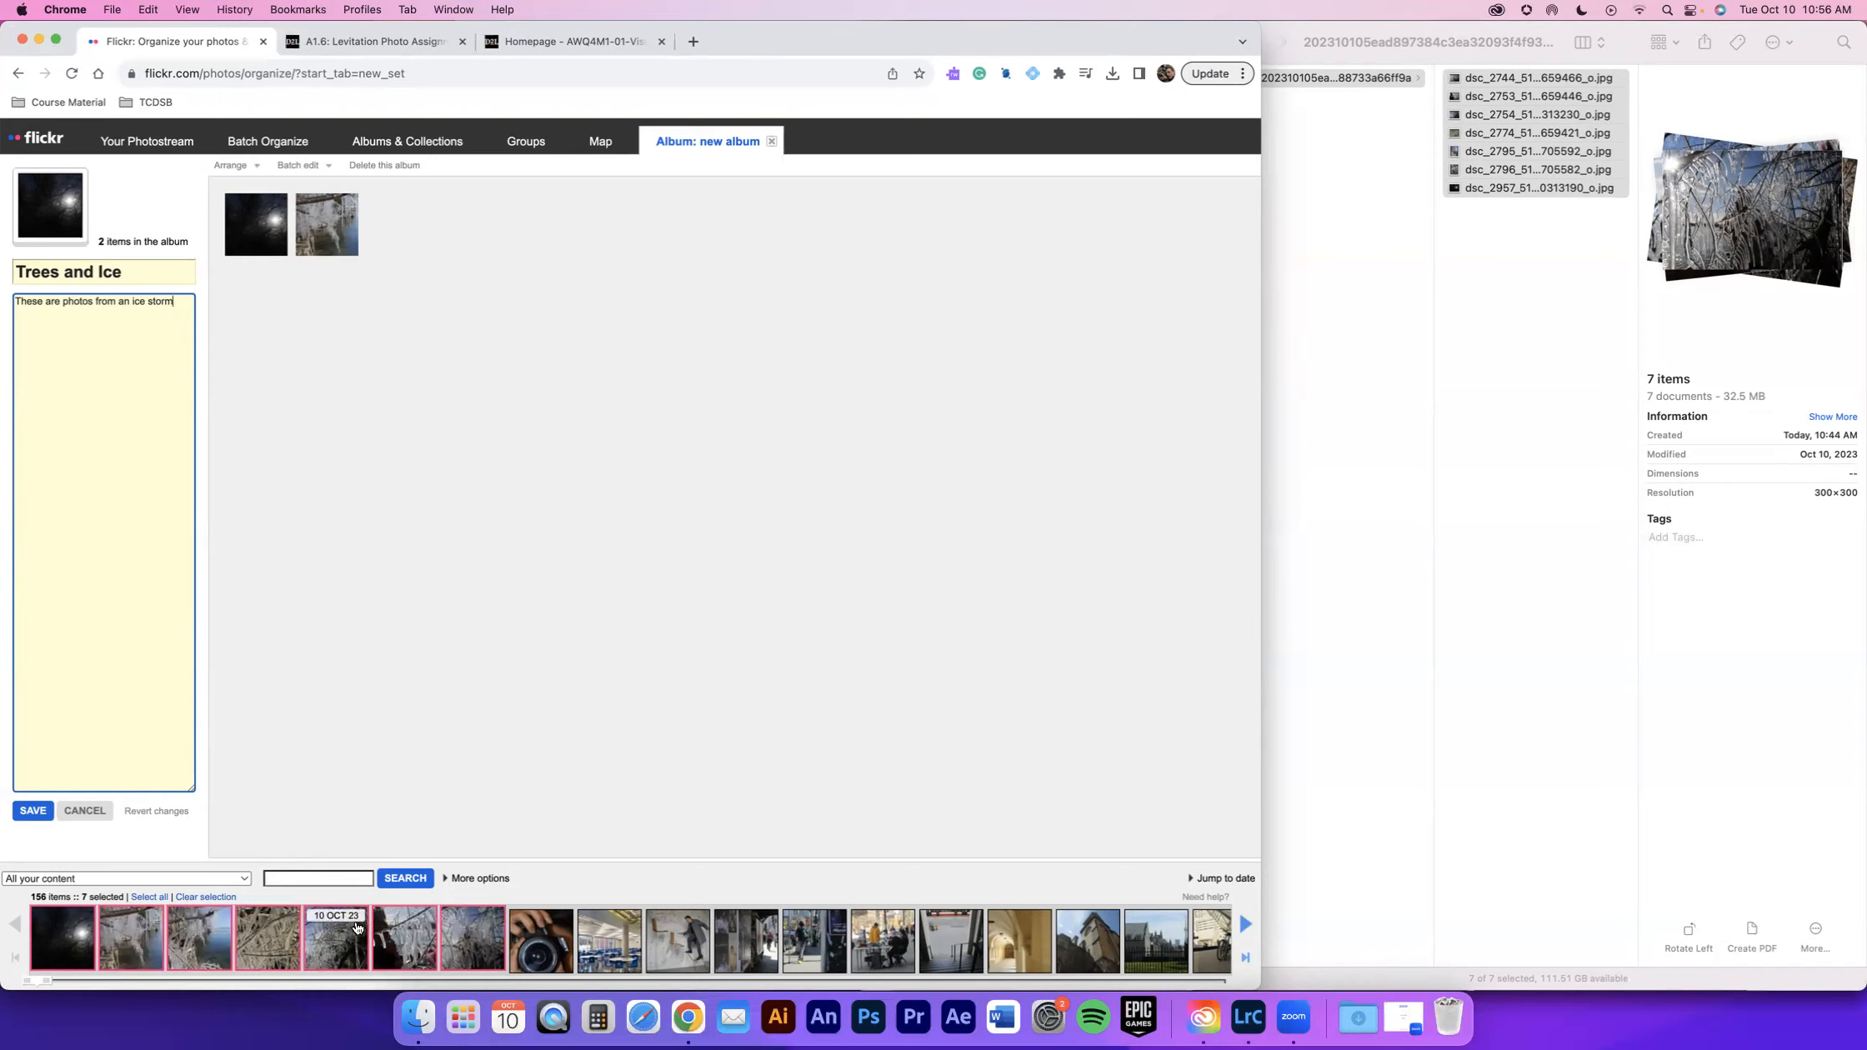
left_click(77, 933)
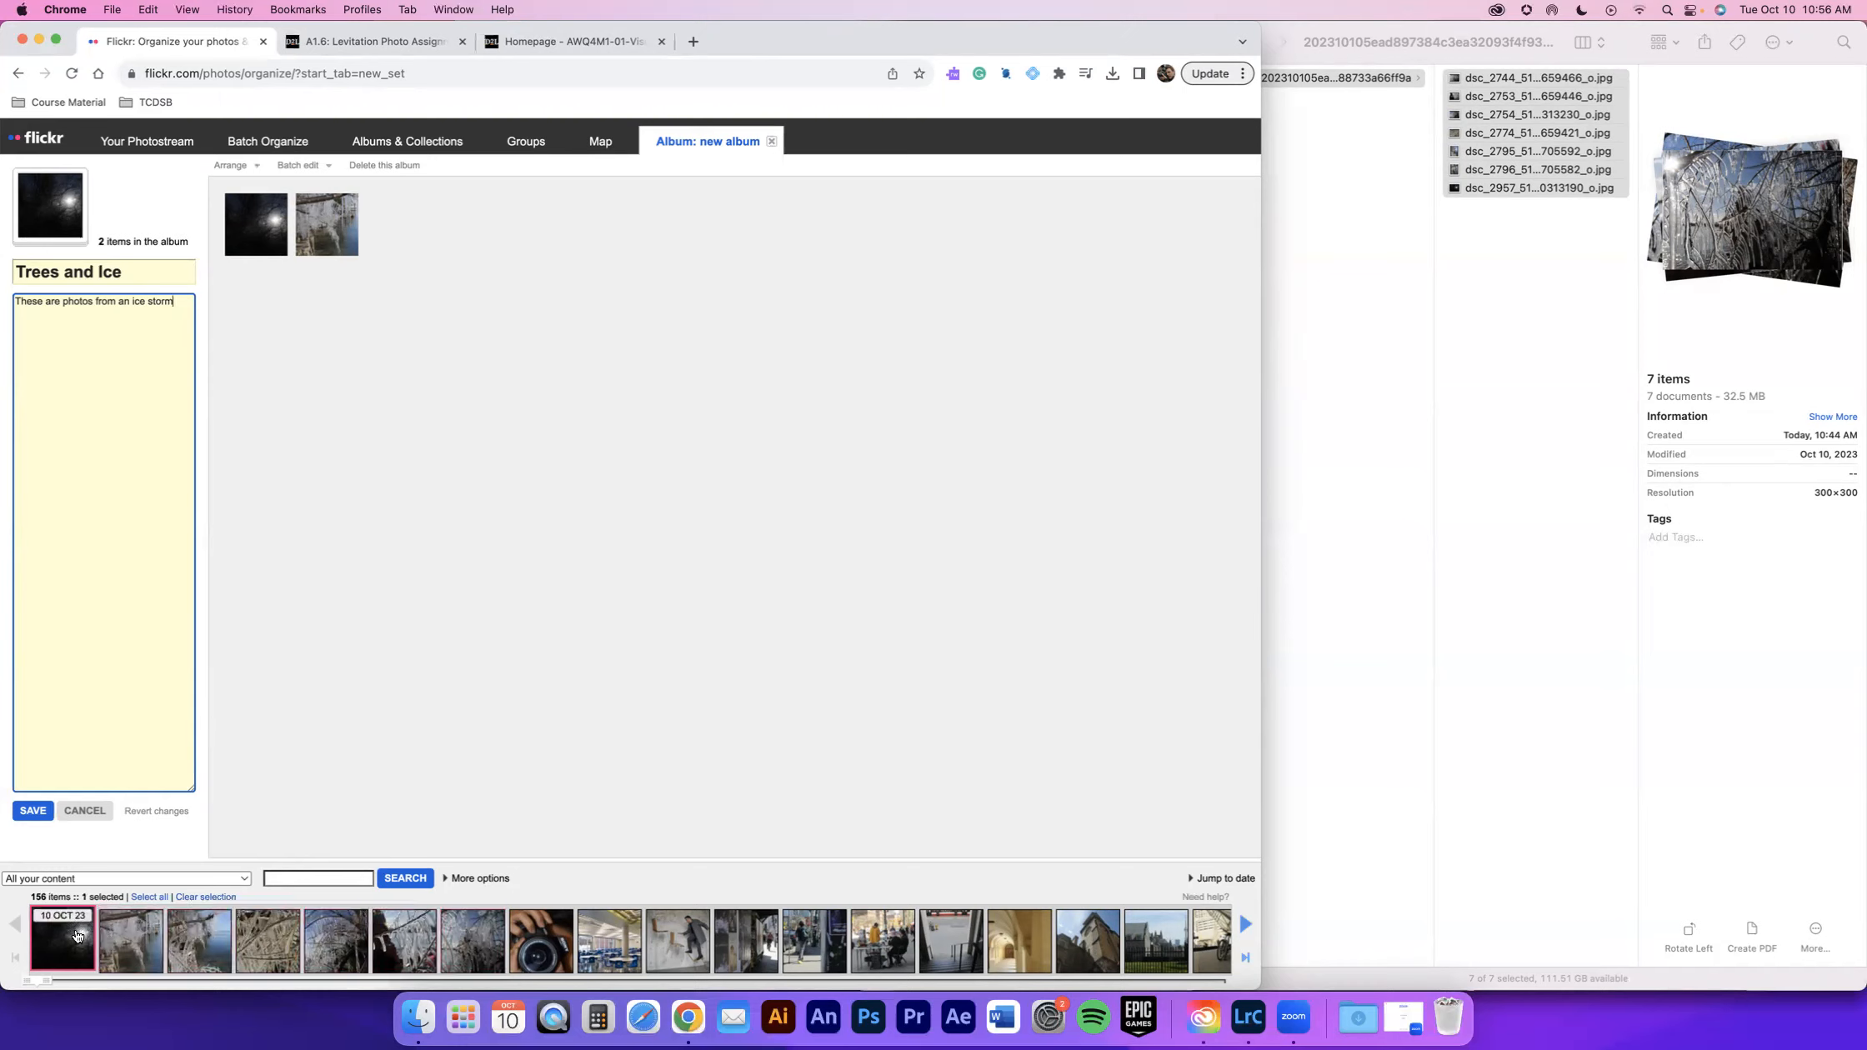
left_click(463, 942, "shift")
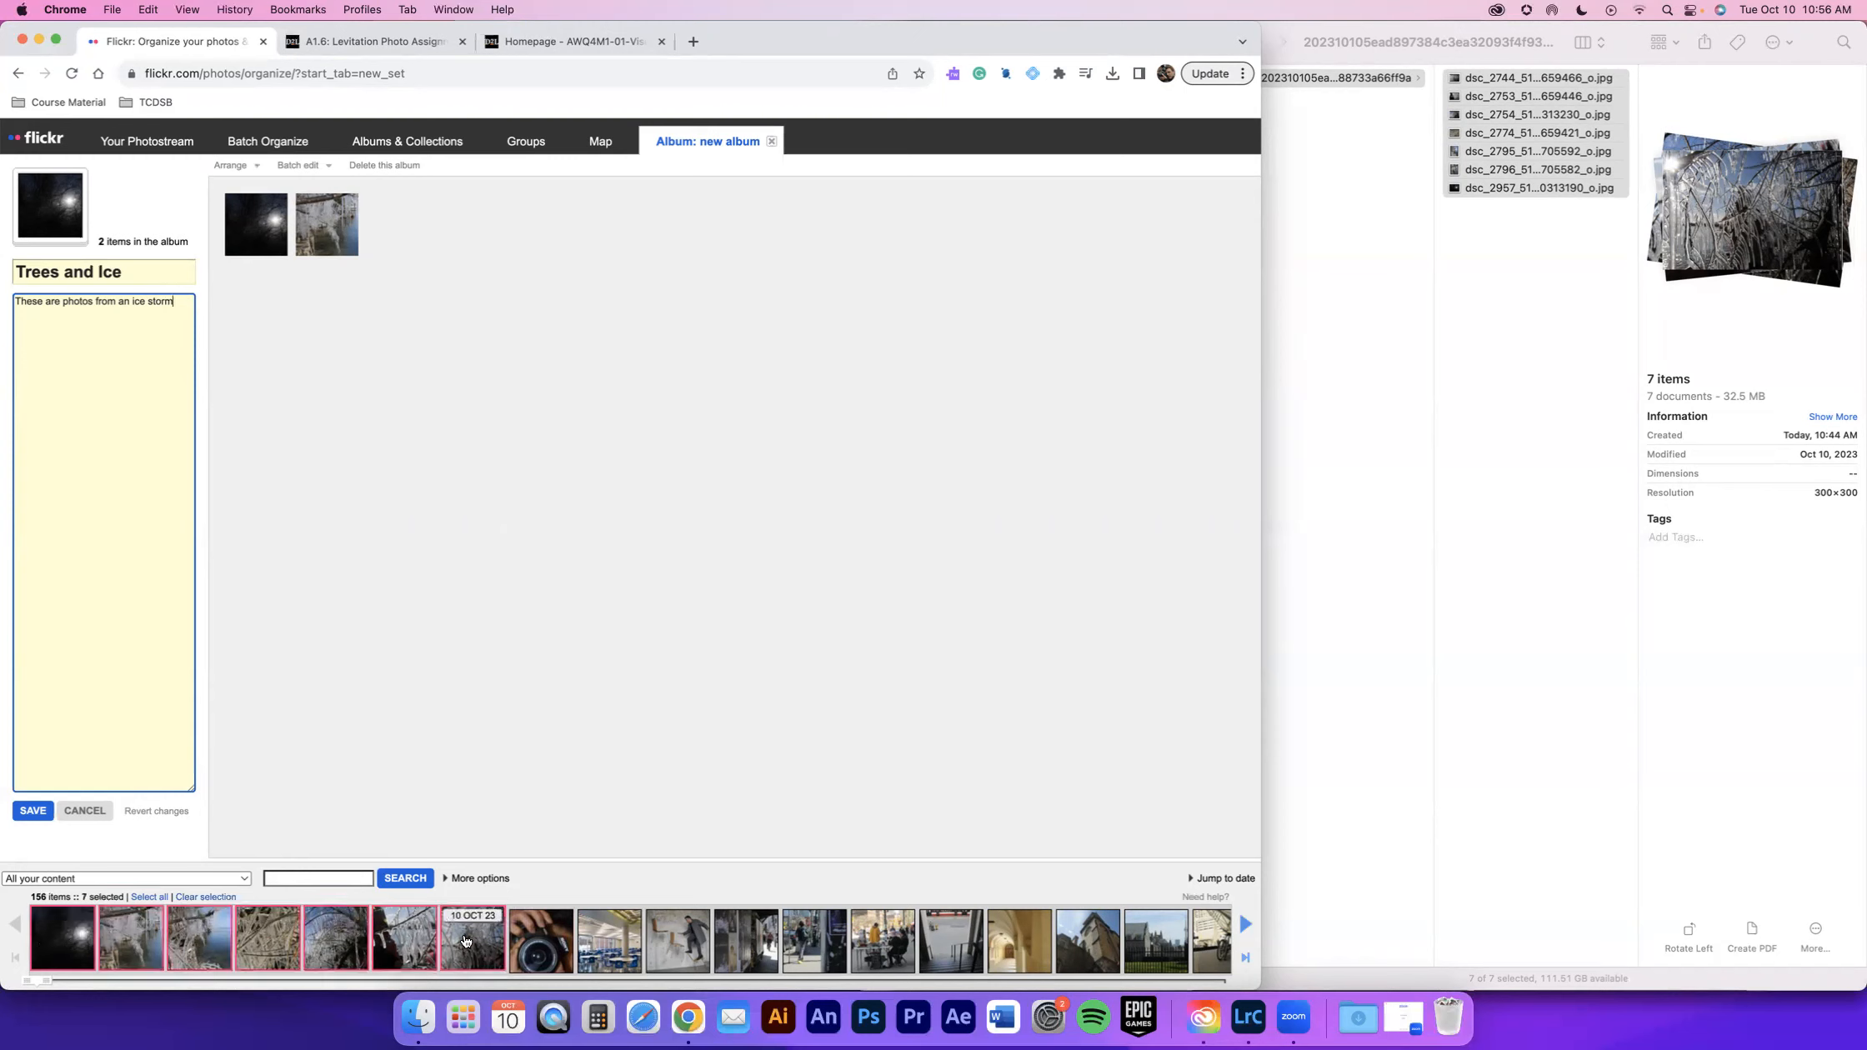
left_click_drag(427, 936, 617, 600)
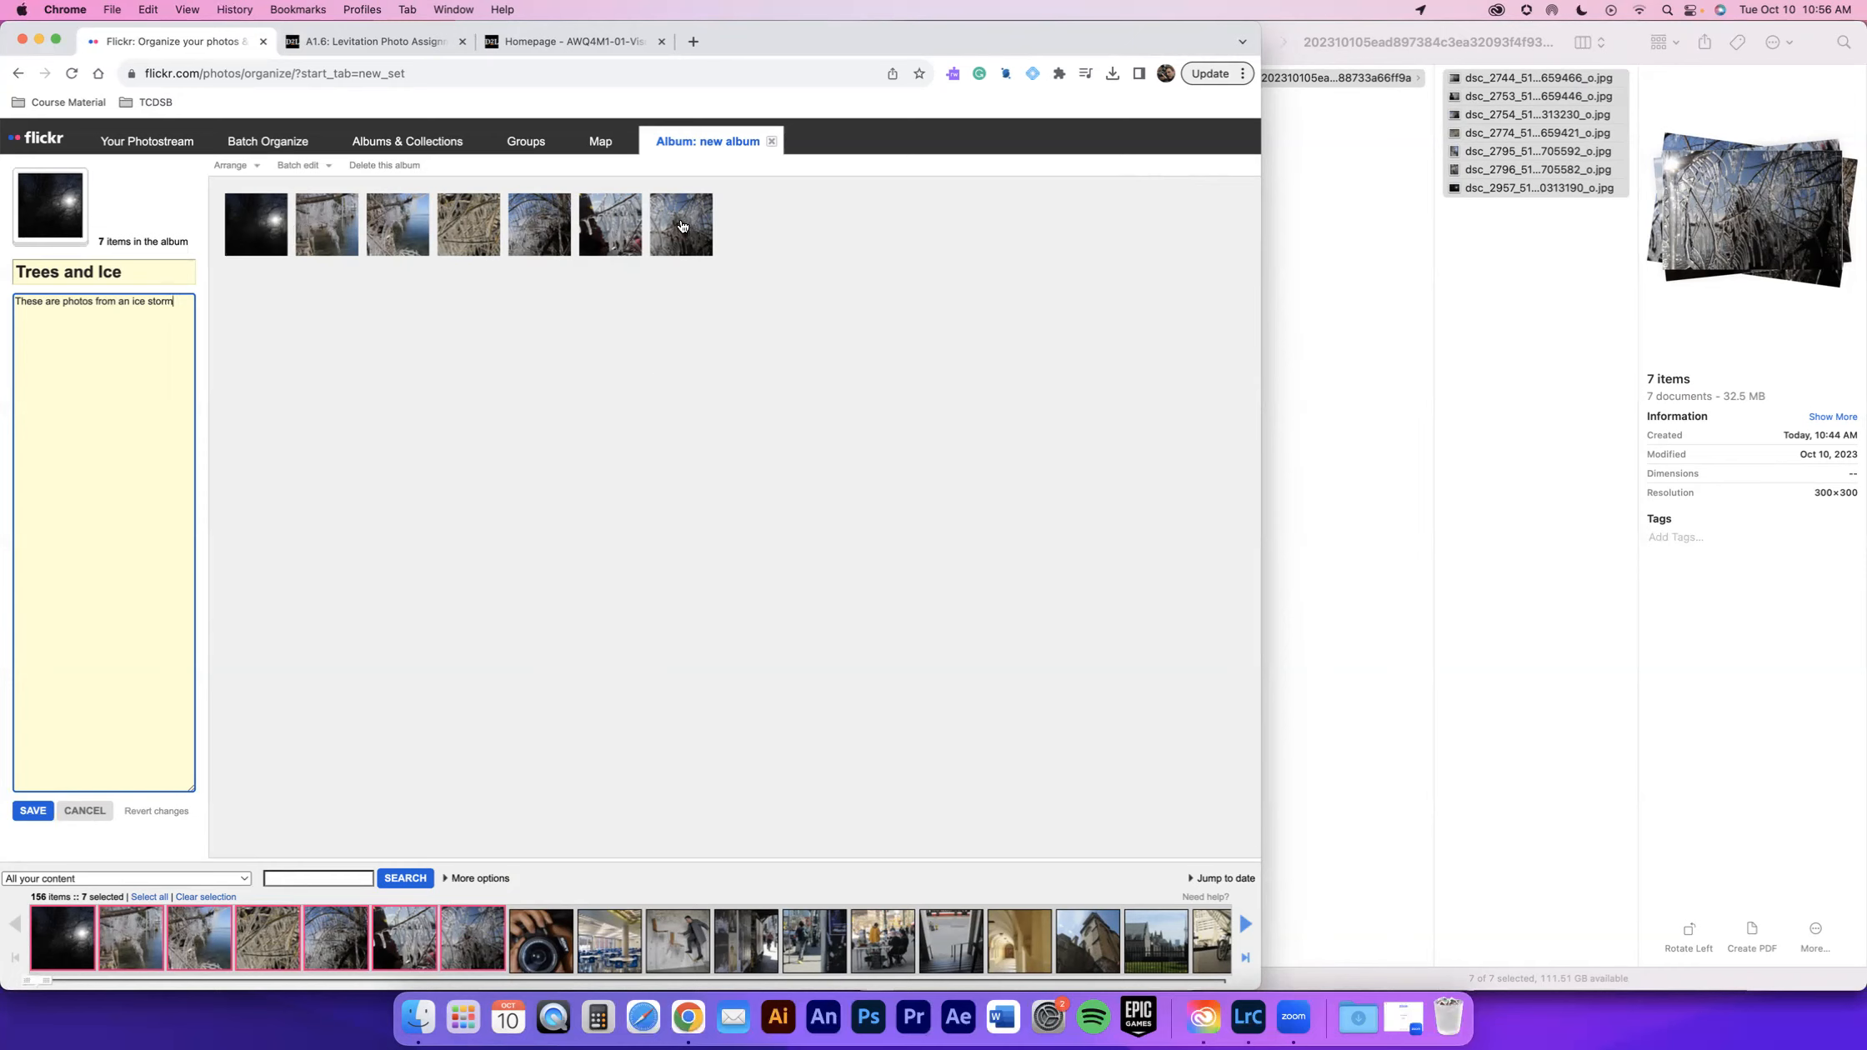
- Remove the last two photos from the album and add them back
left_click_drag(690, 204, 317, 933)
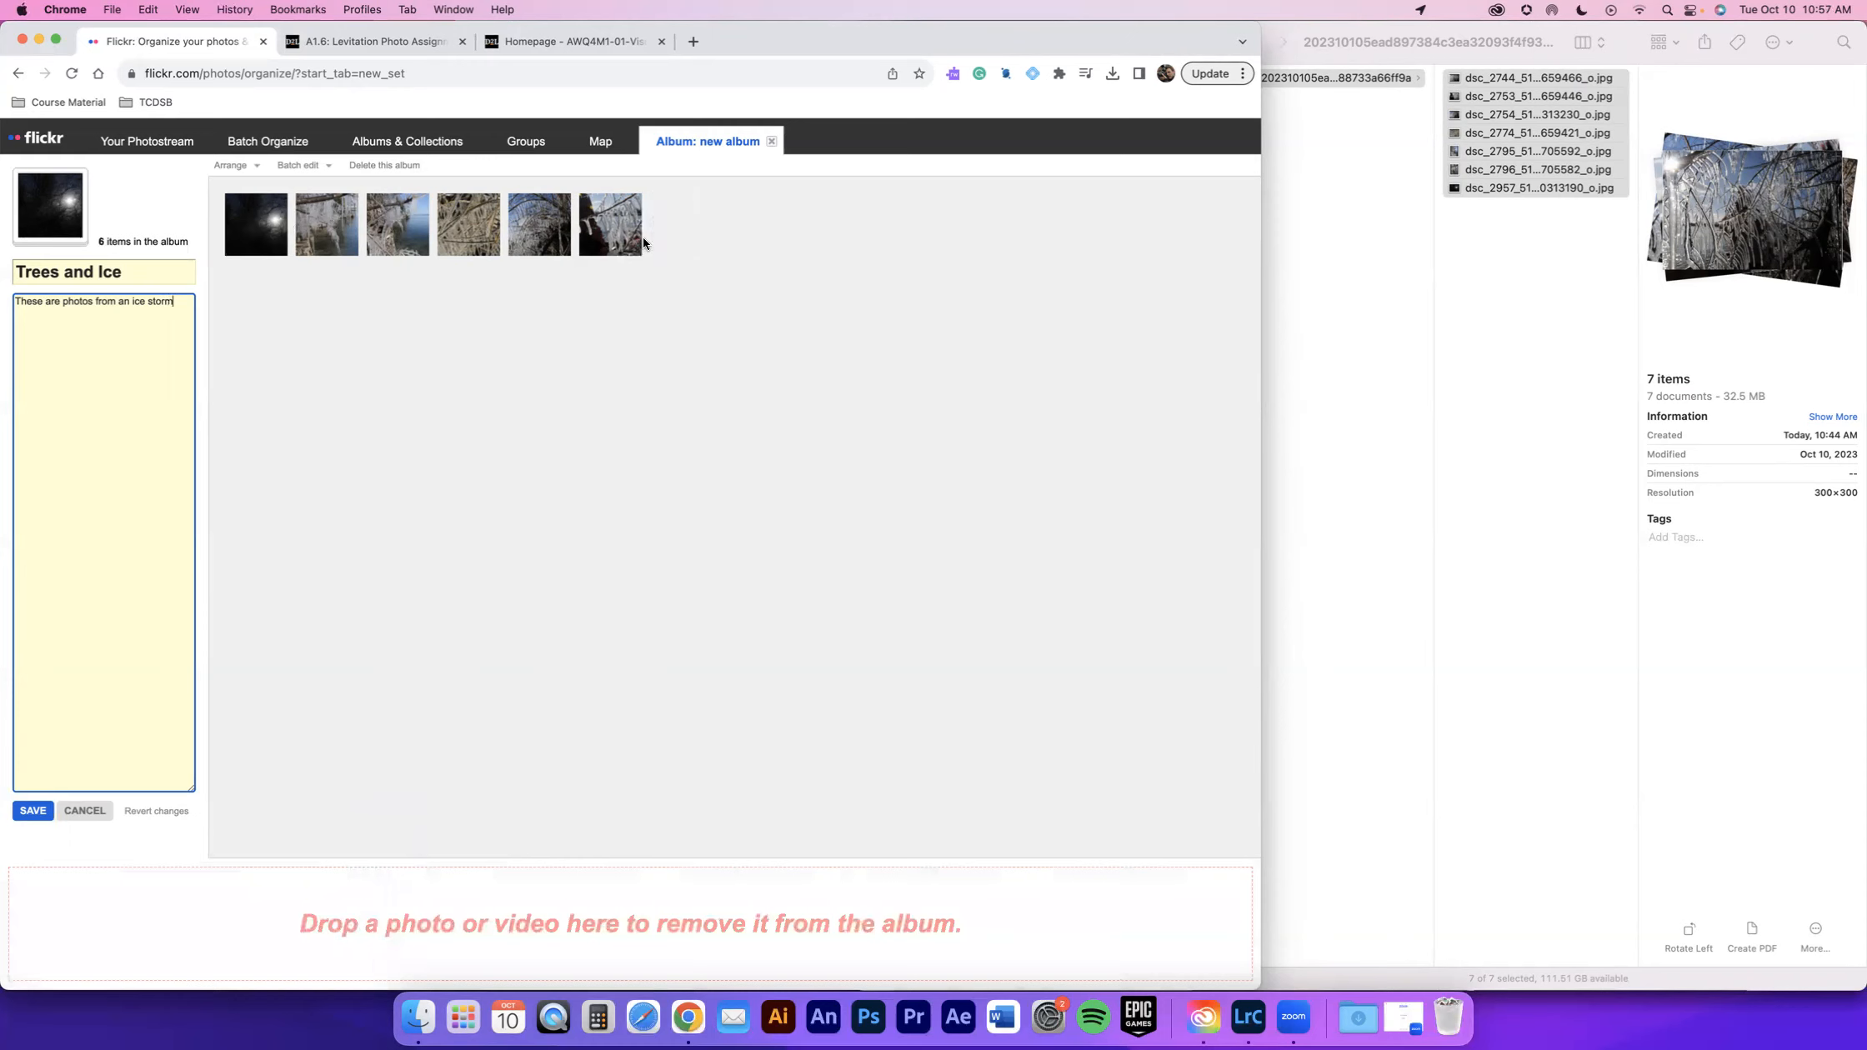
left_click_drag(614, 229, 410, 951)
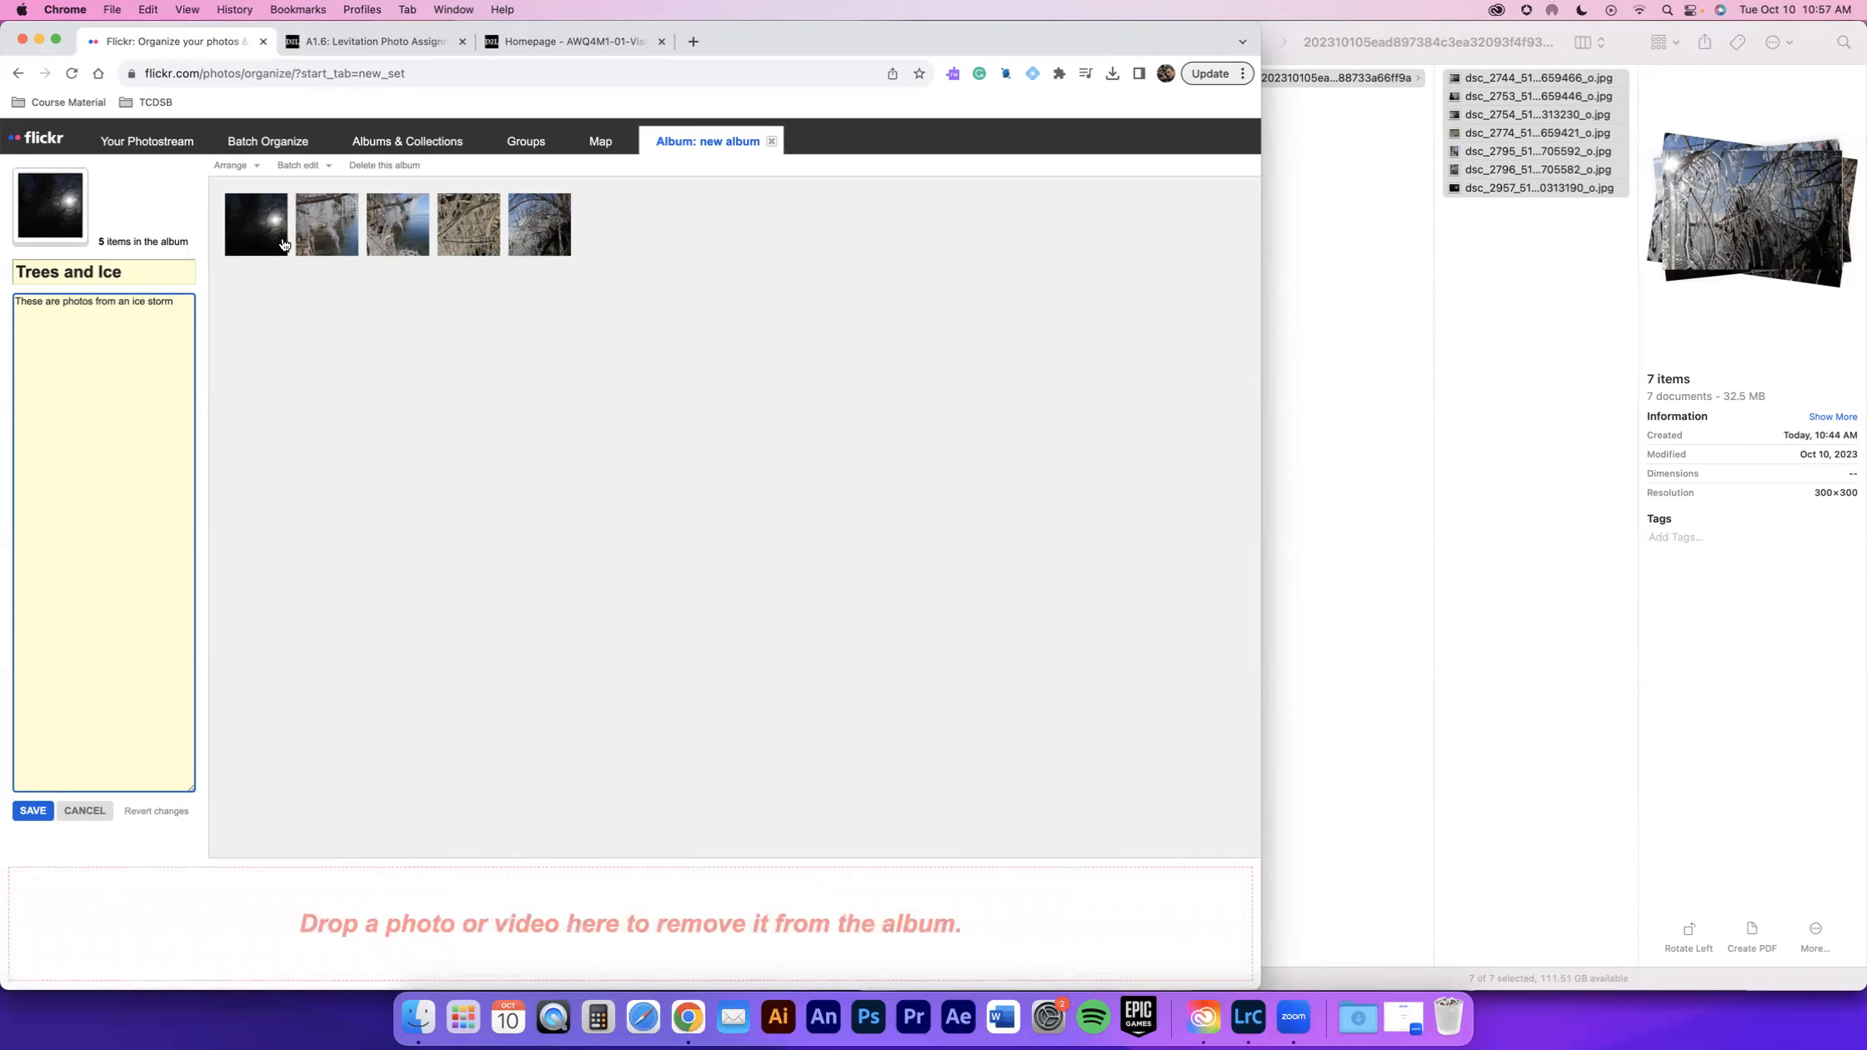
left_click_drag(401, 940, 520, 615)
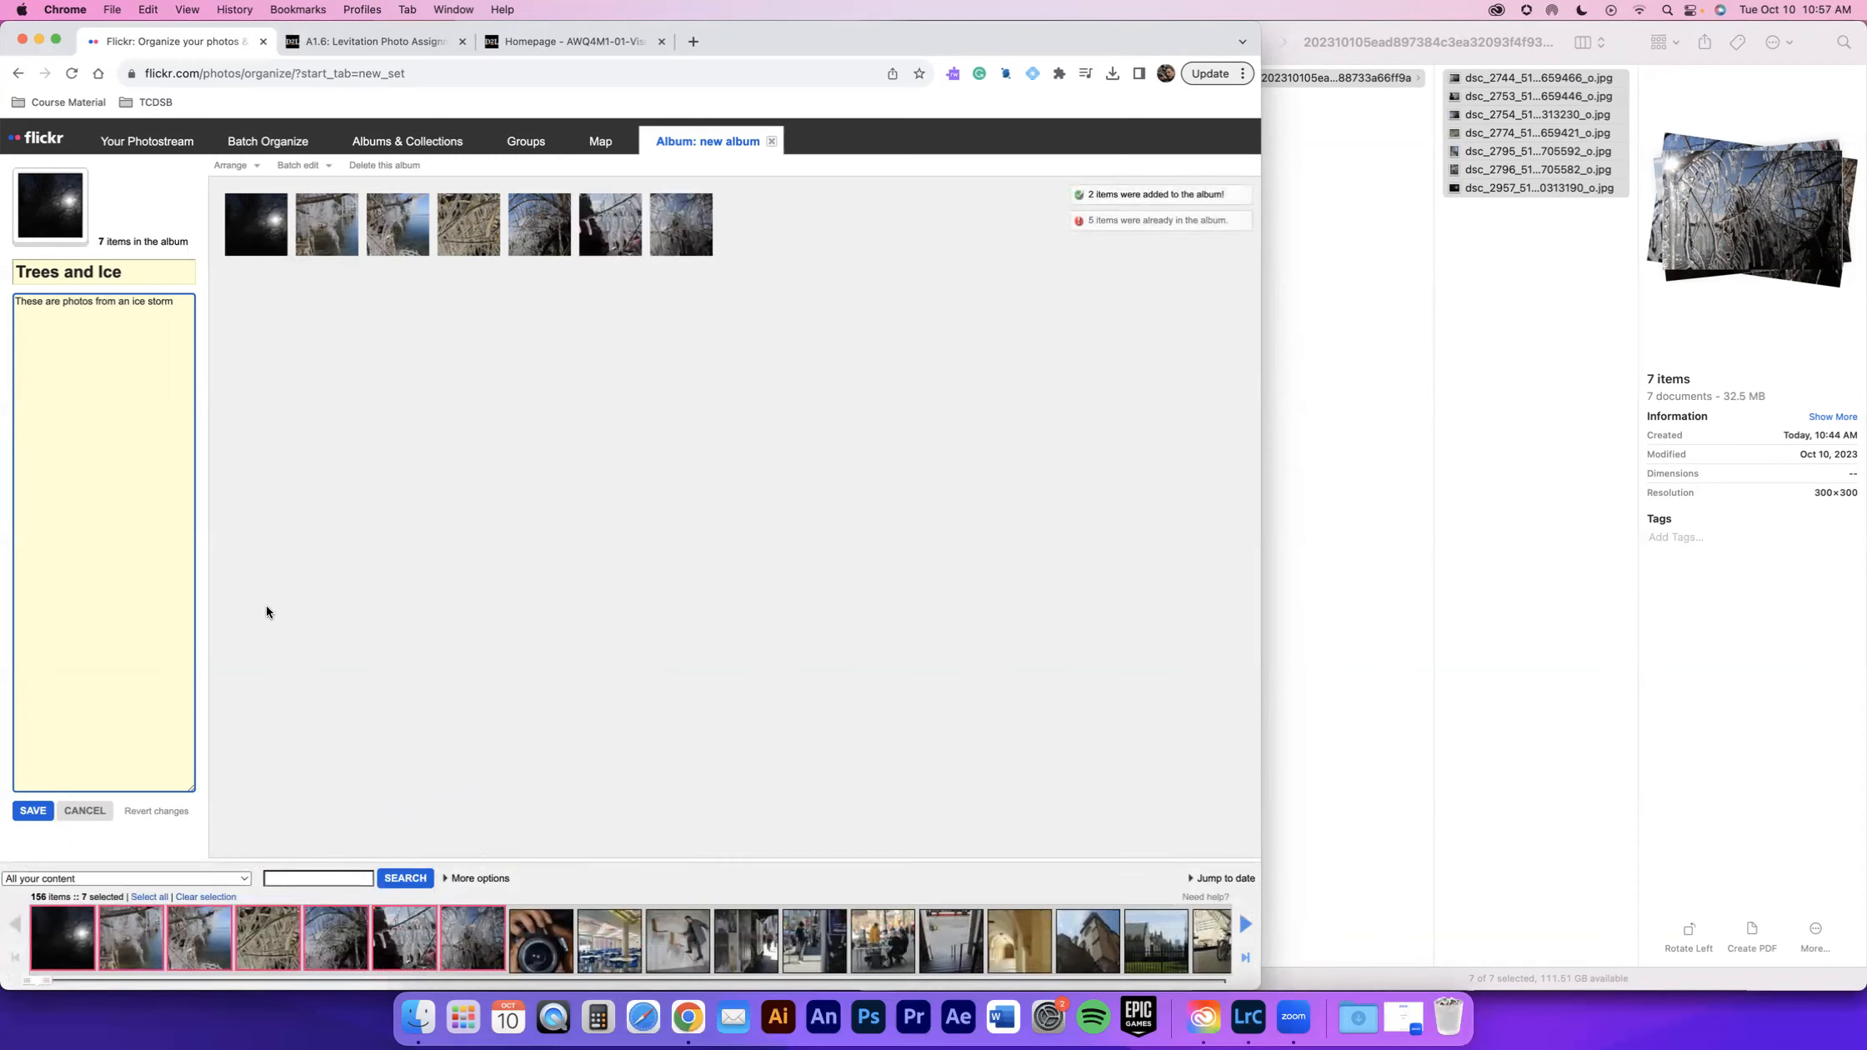
- Save the album and open Trees and Ice from the albums list
left_click(25, 811)
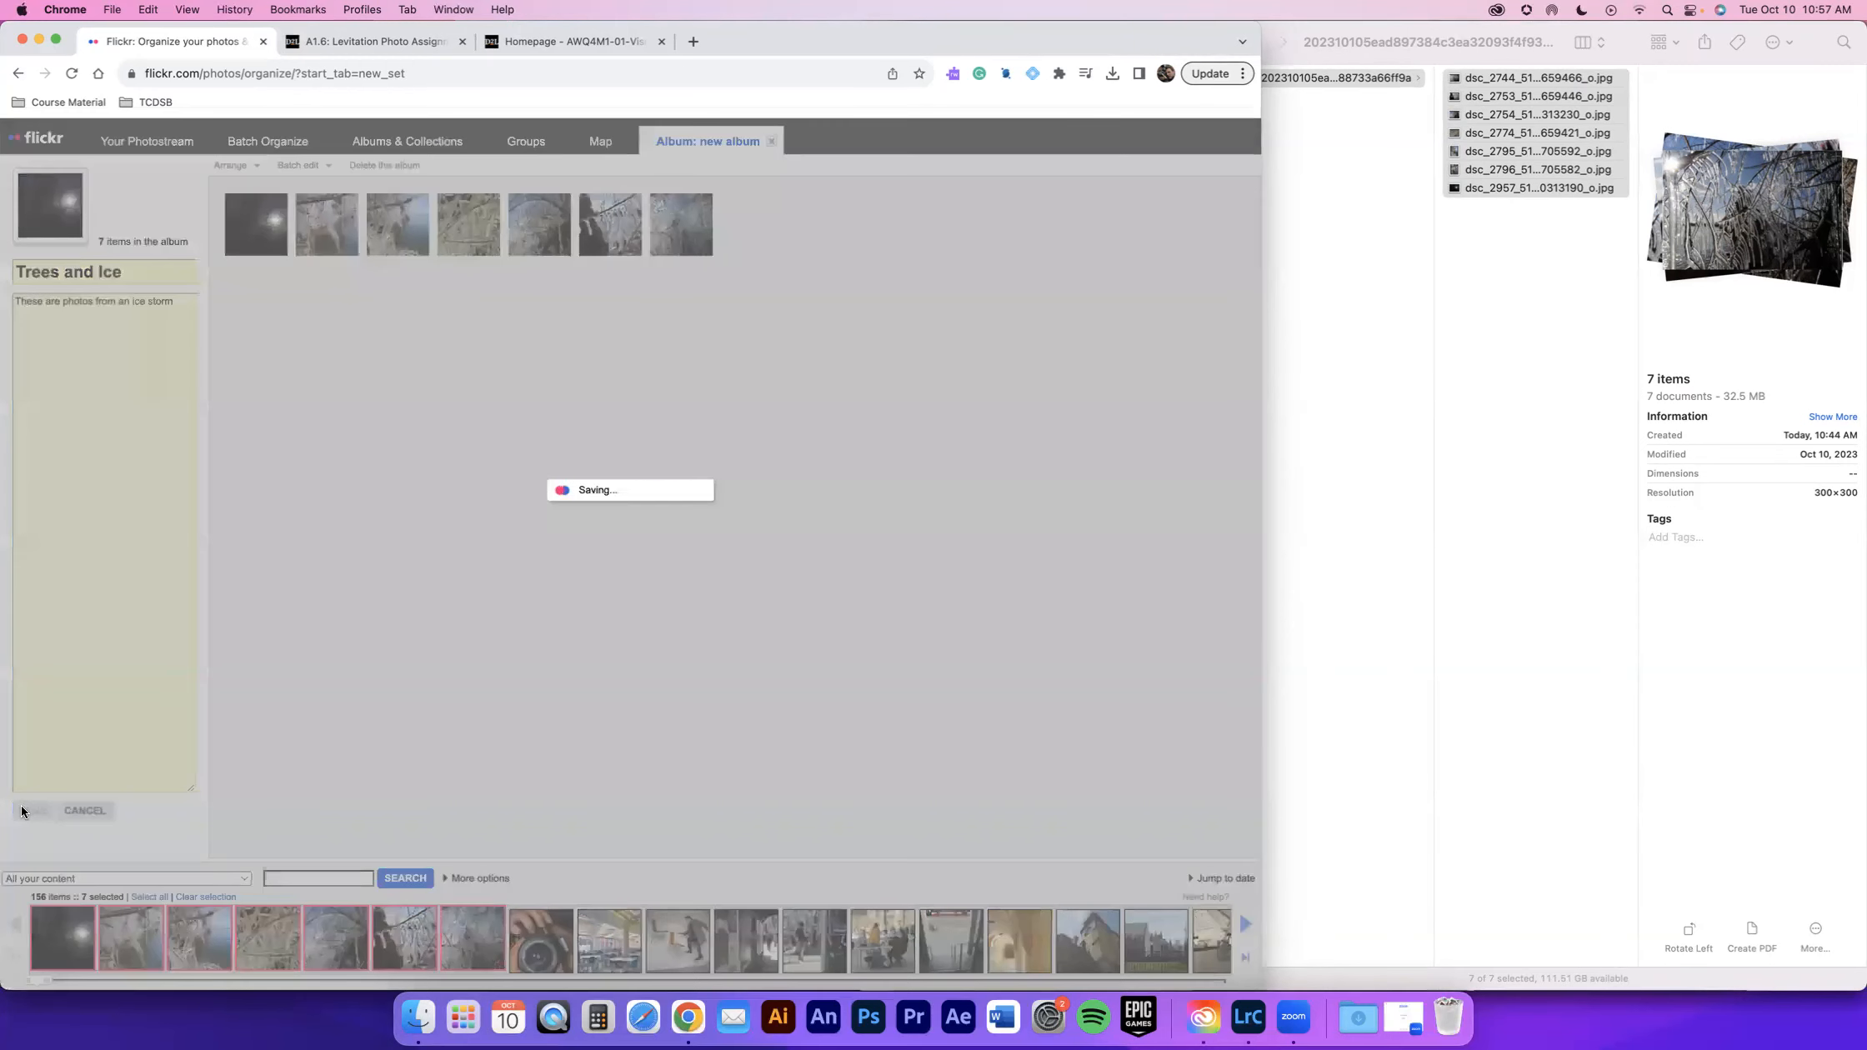
left_click(141, 141)
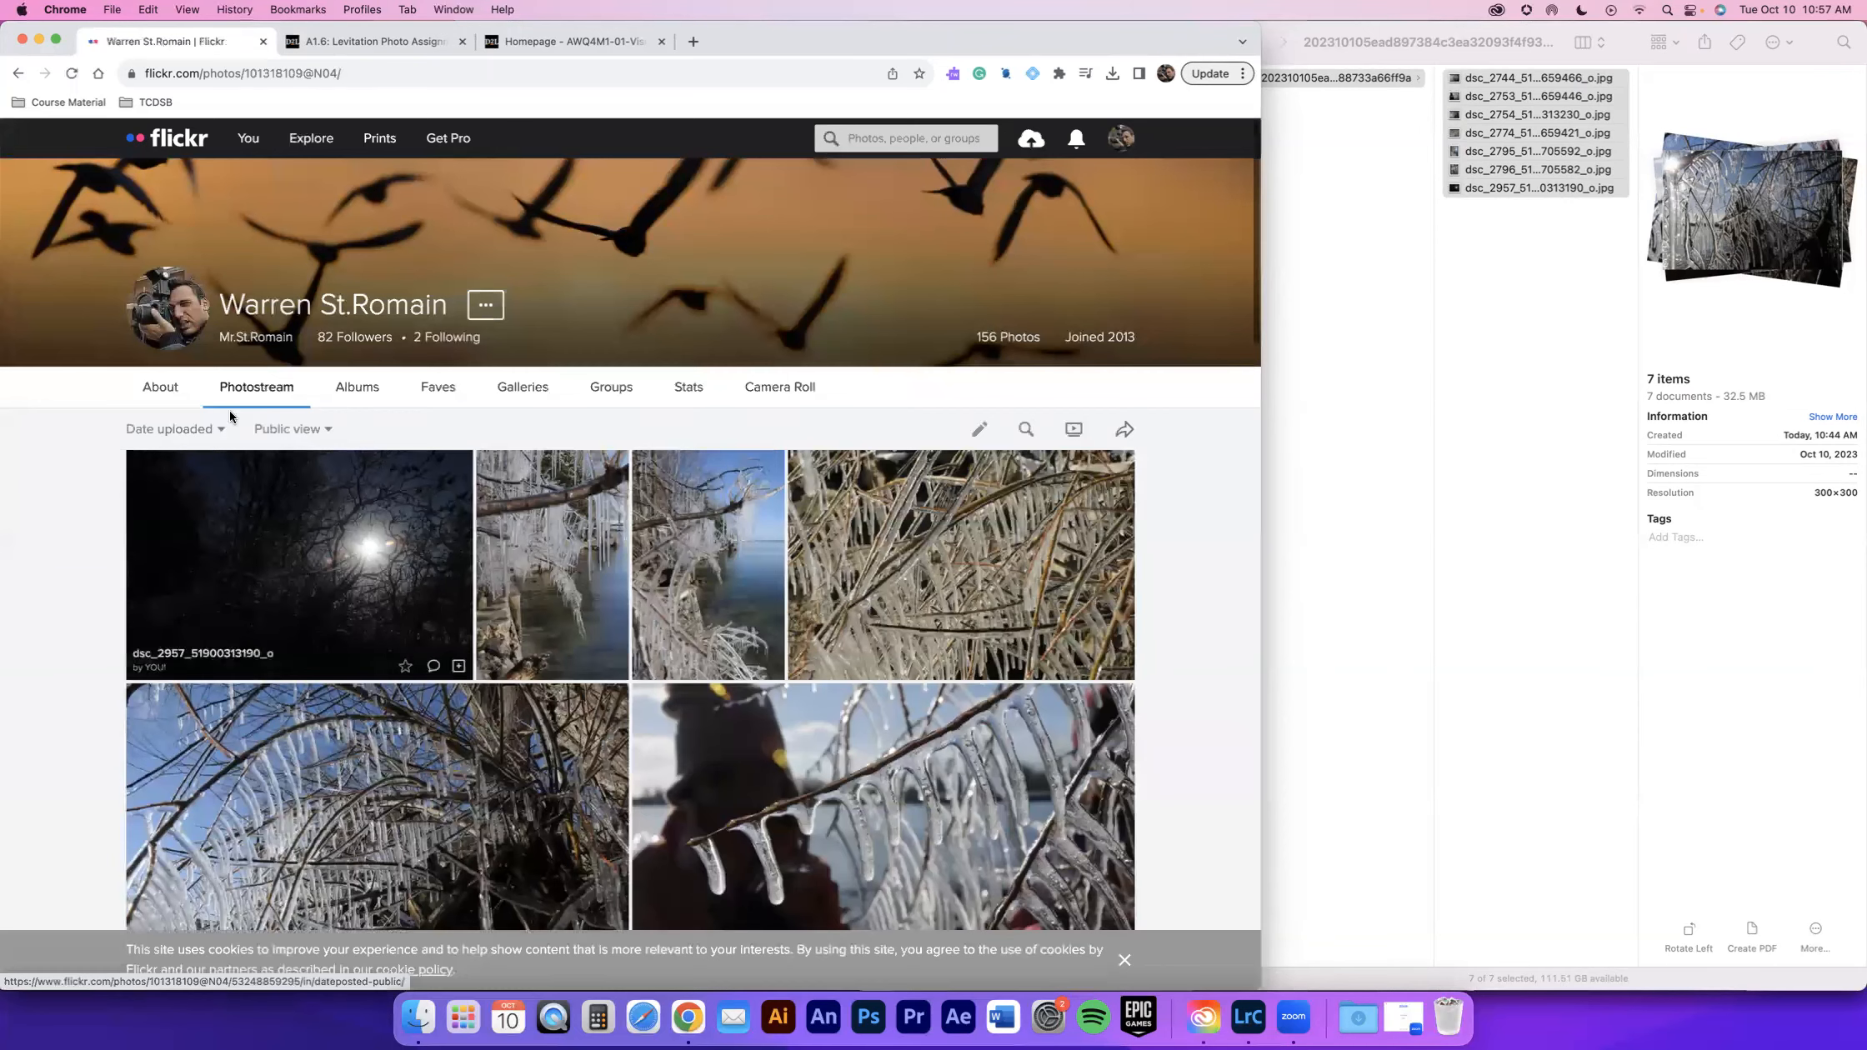
left_click(353, 388)
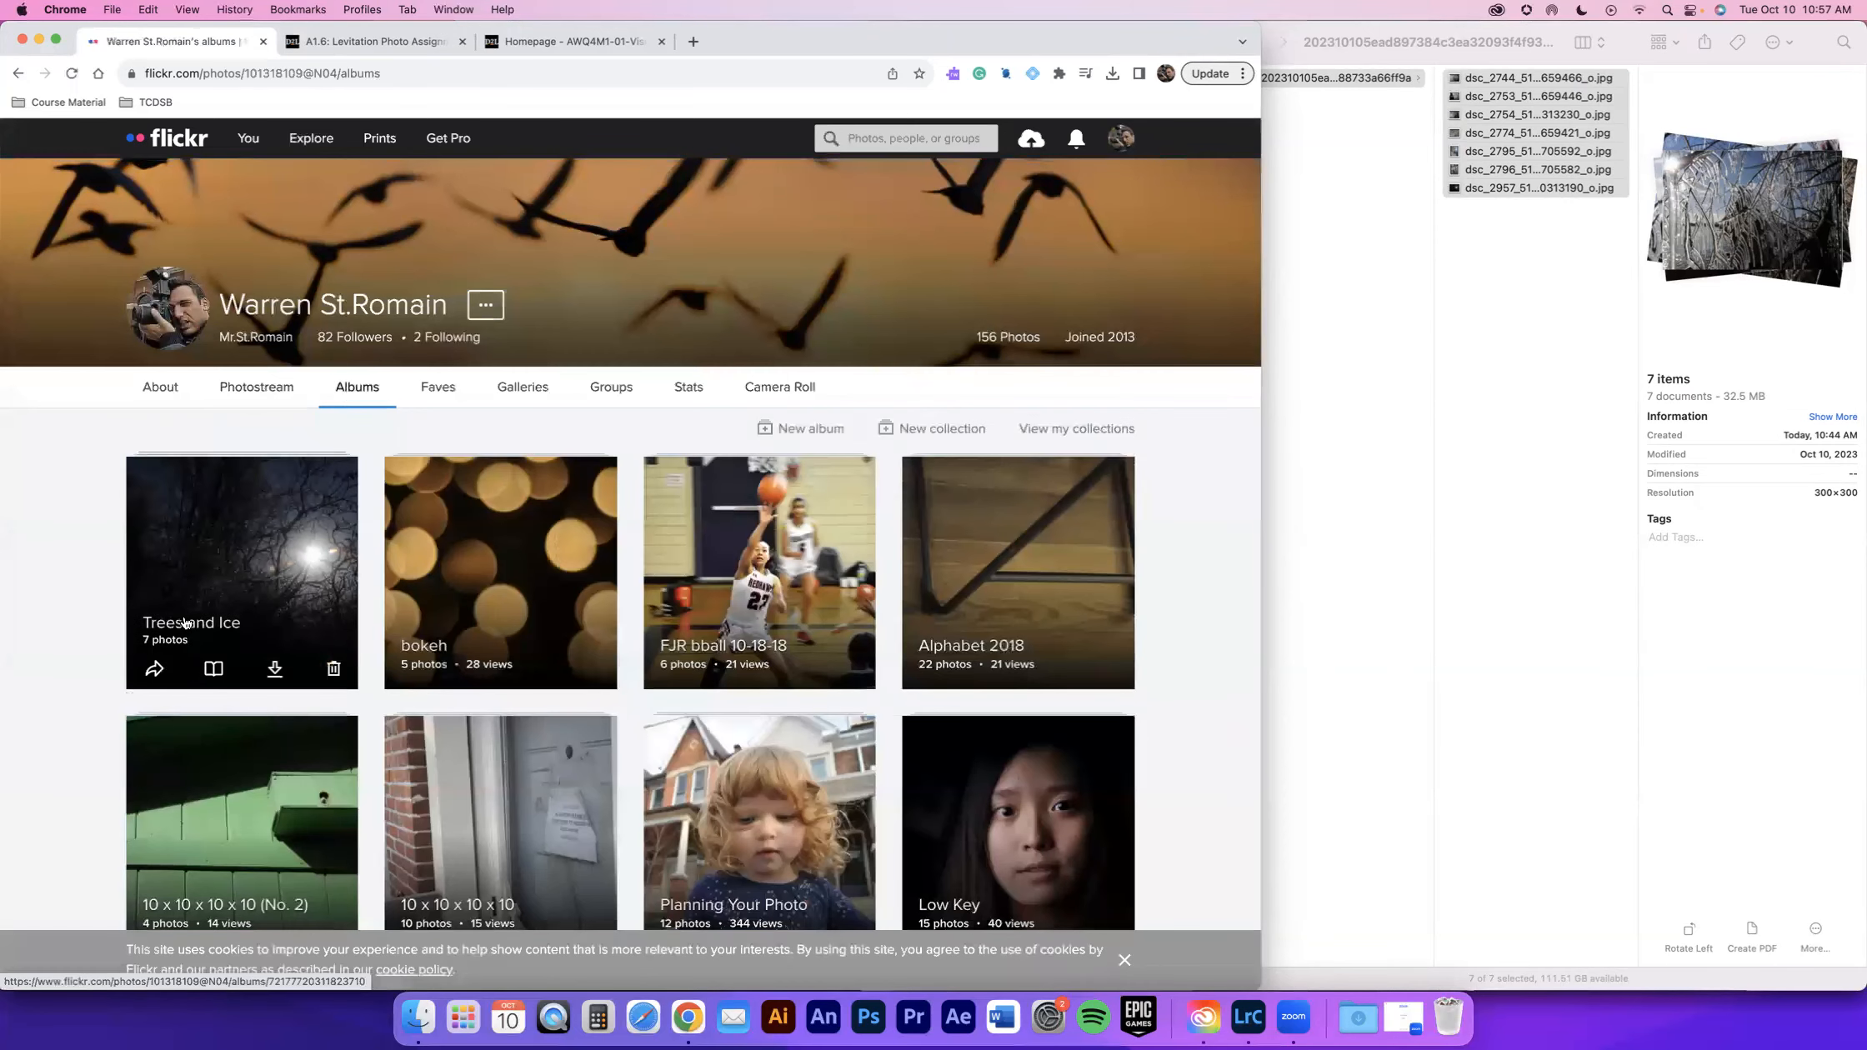
left_click(215, 564)
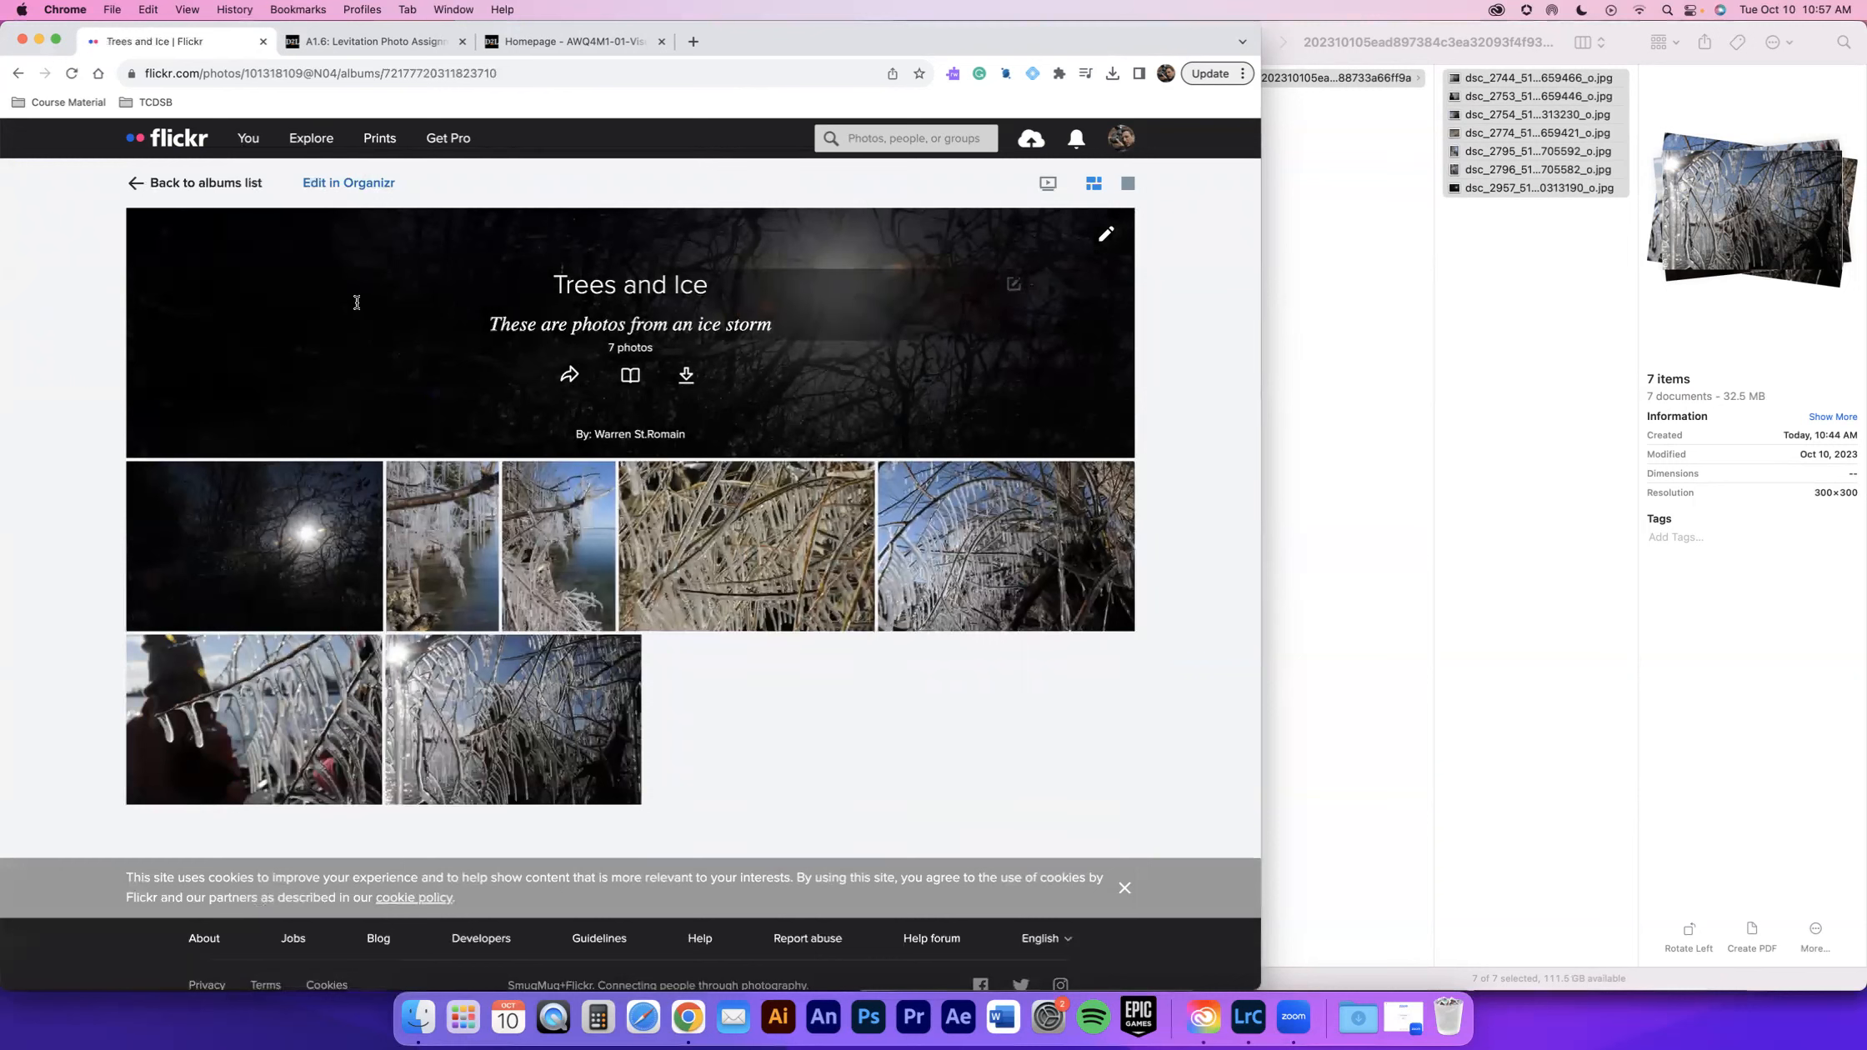
- Copy the share link of the Trees and Ice album from the albums list and close the sharing dialog
left_click(158, 186)
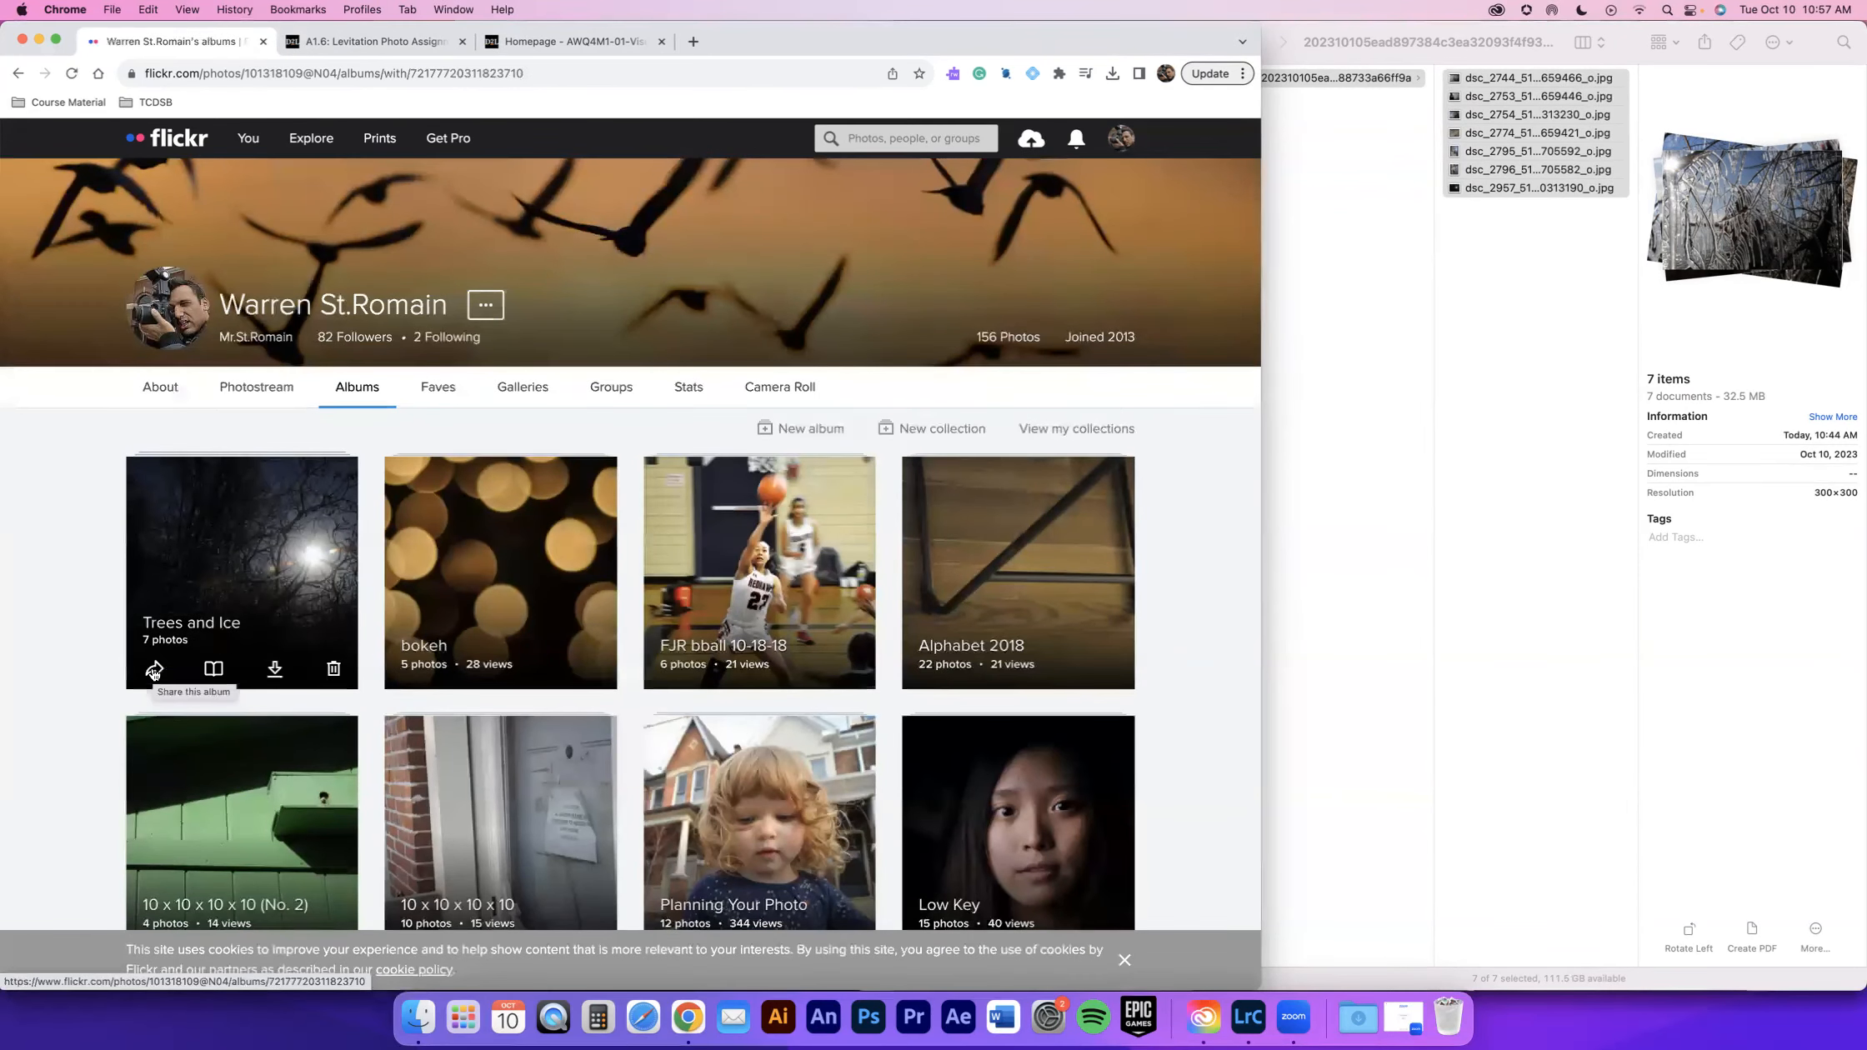
left_click(154, 670)
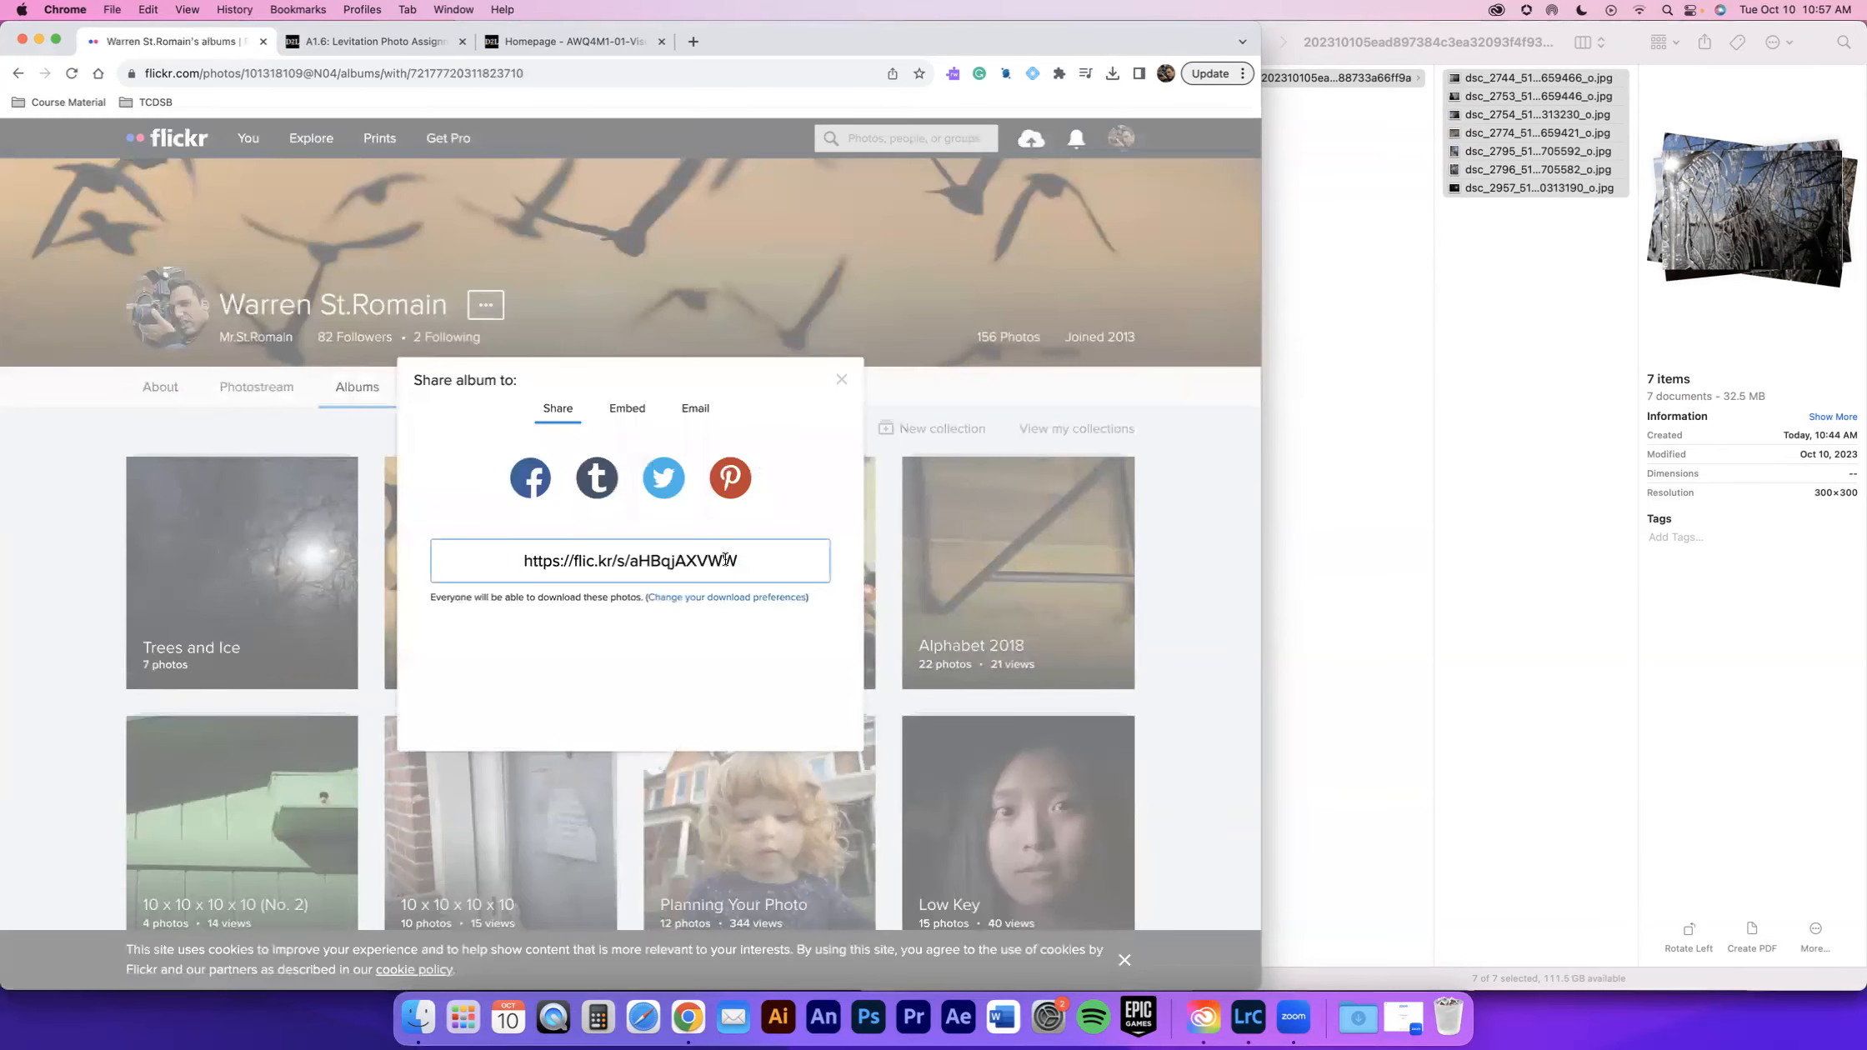
left_click(726, 561)
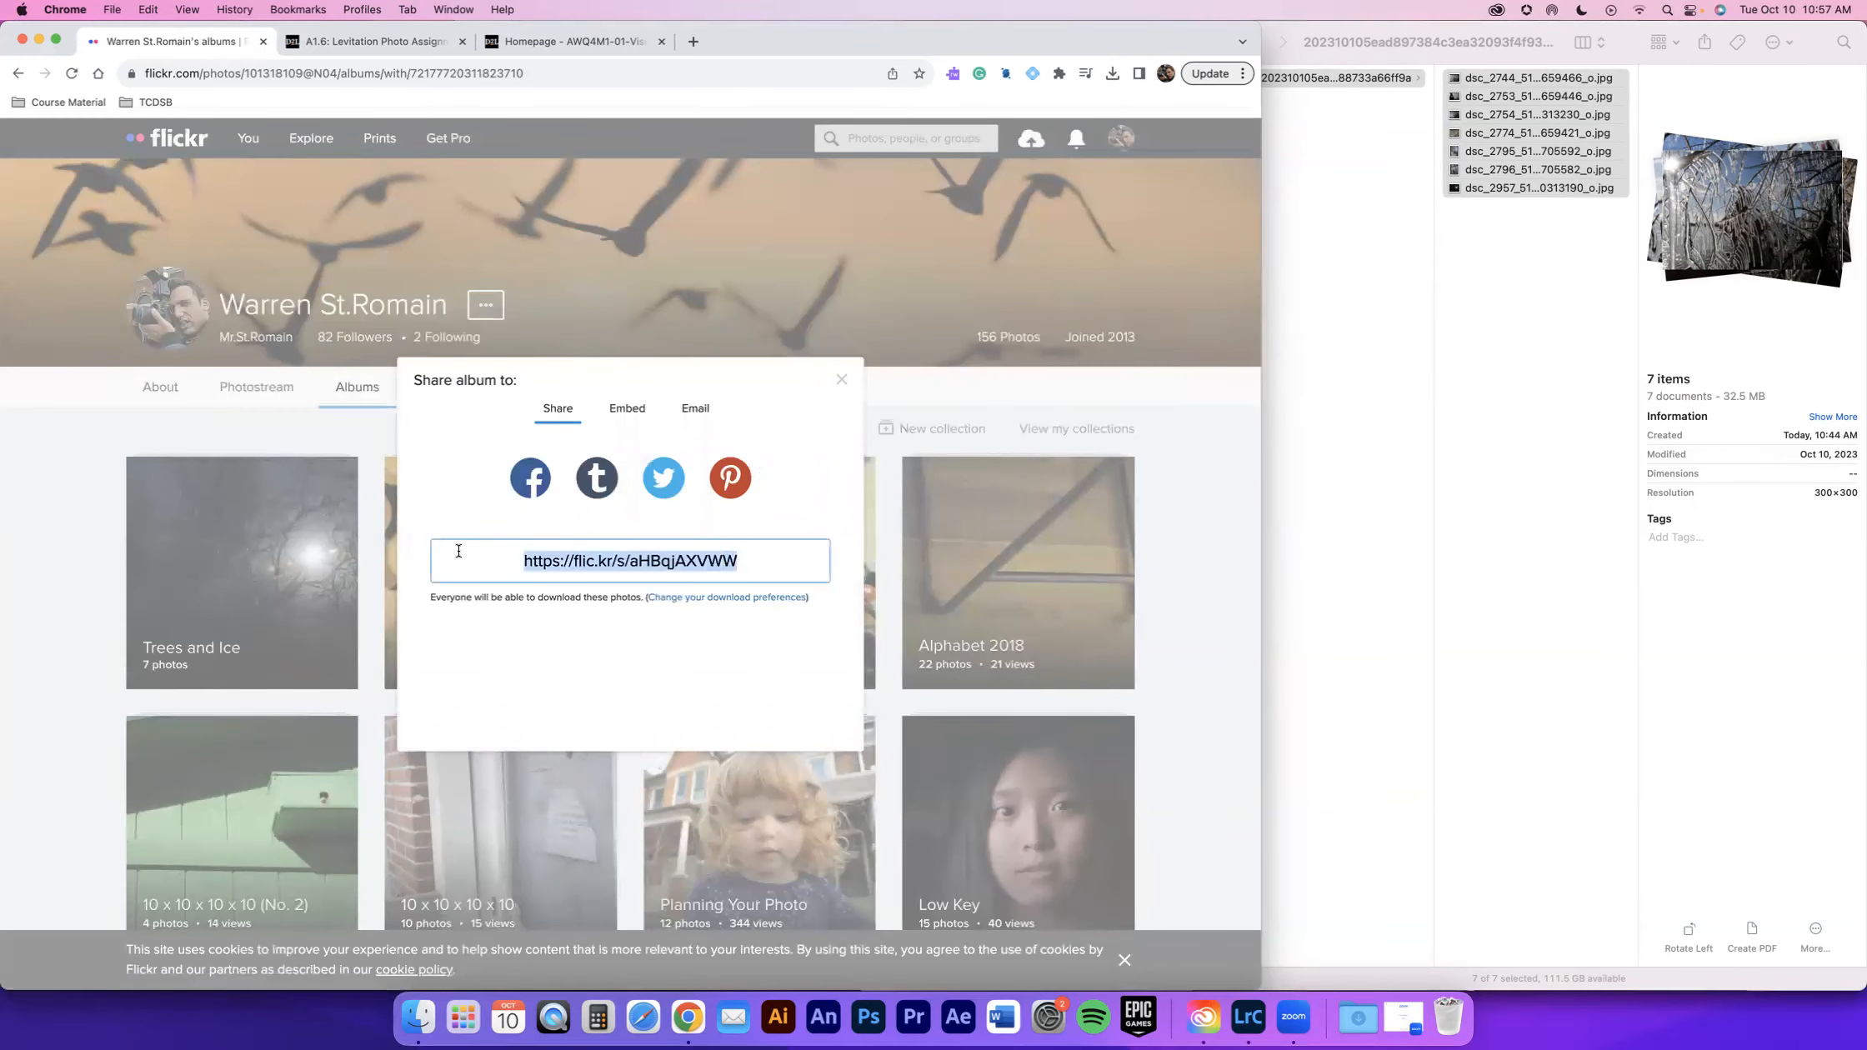
left_click(653, 563)
right_click(631, 554)
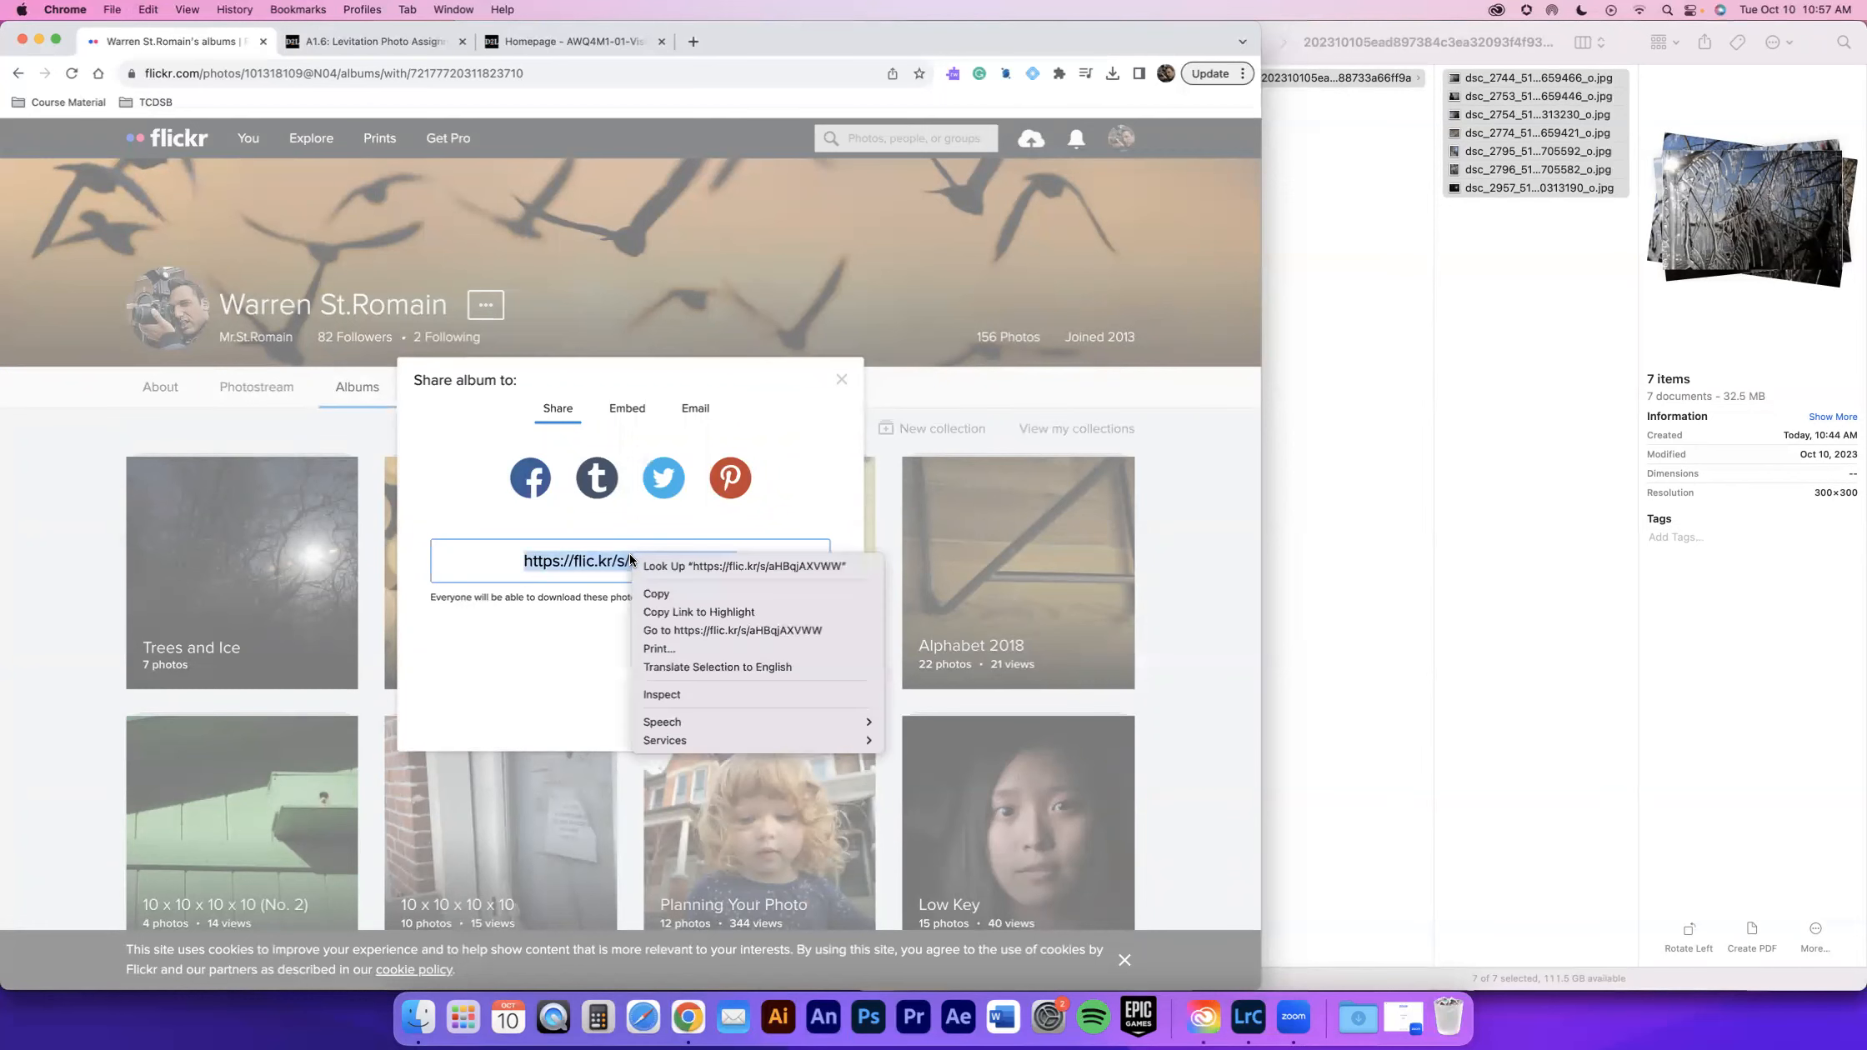
left_click(638, 586)
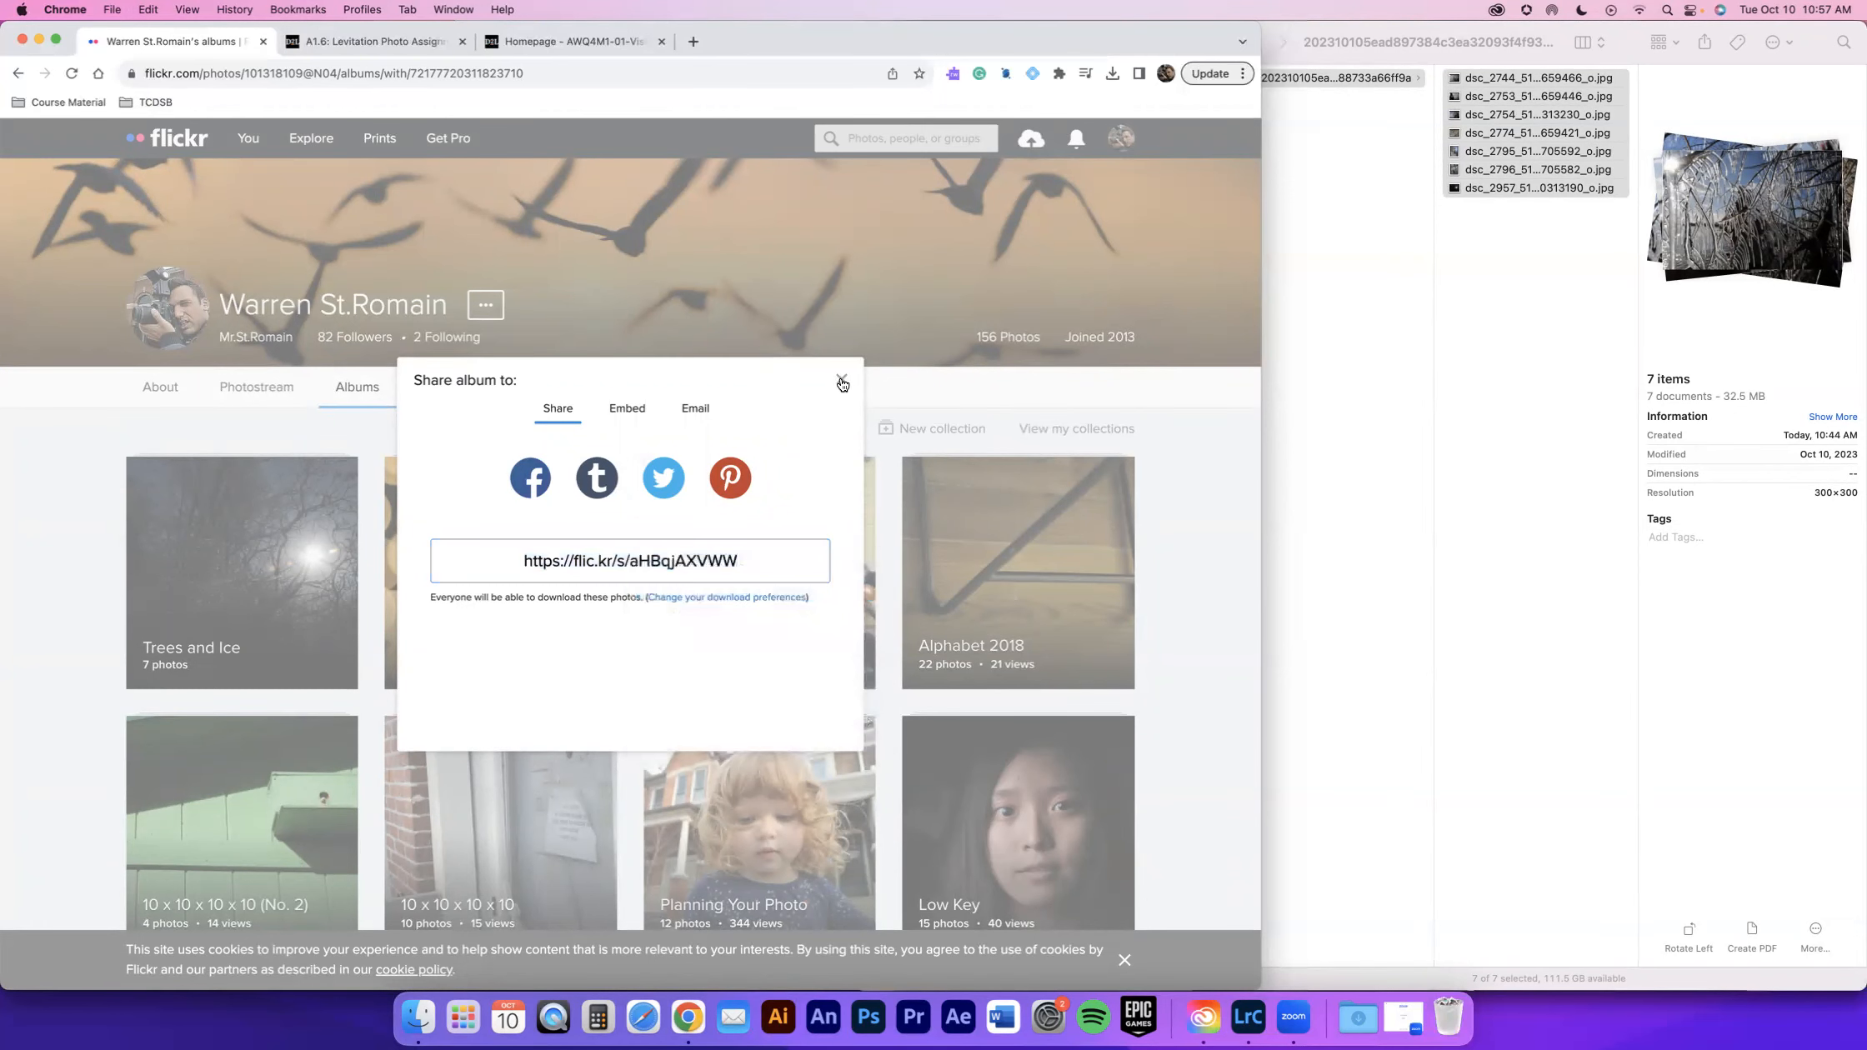
left_click(842, 380)
- Open the Trees and Ice album and view its share link from the album page
left_click(258, 600)
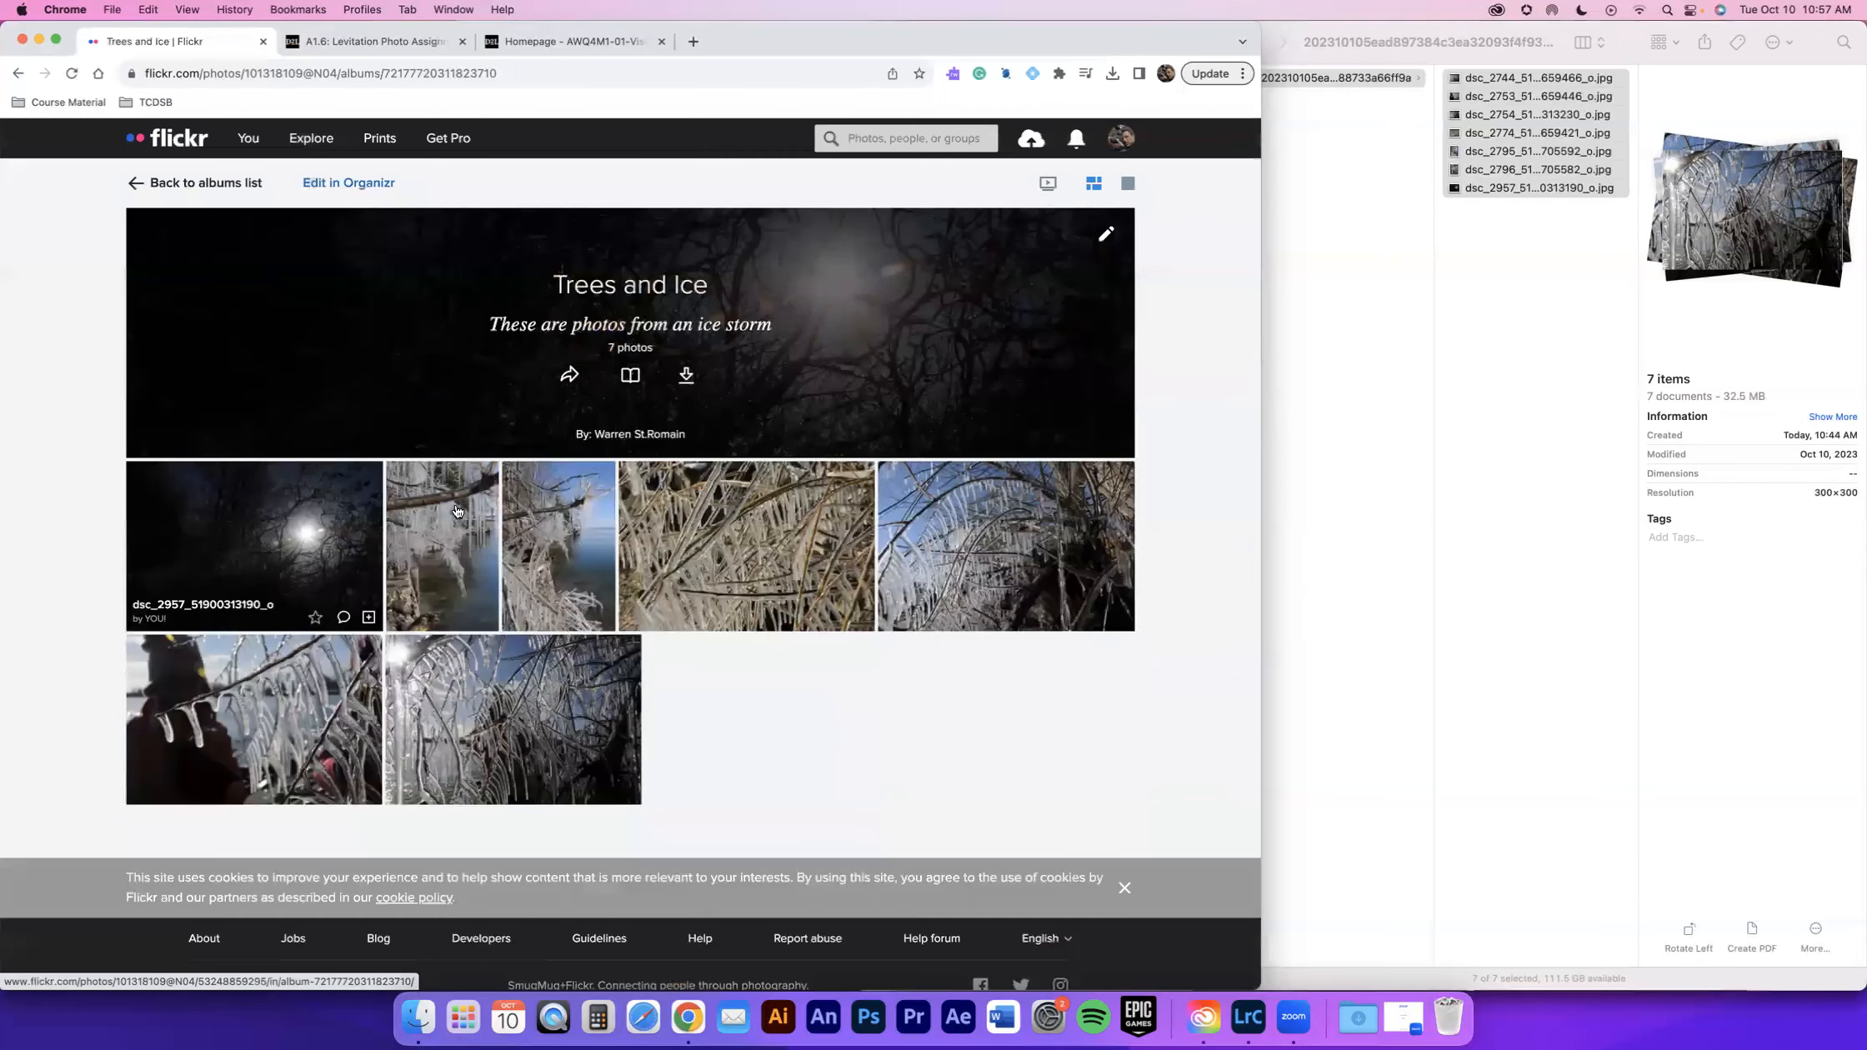
left_click(572, 375)
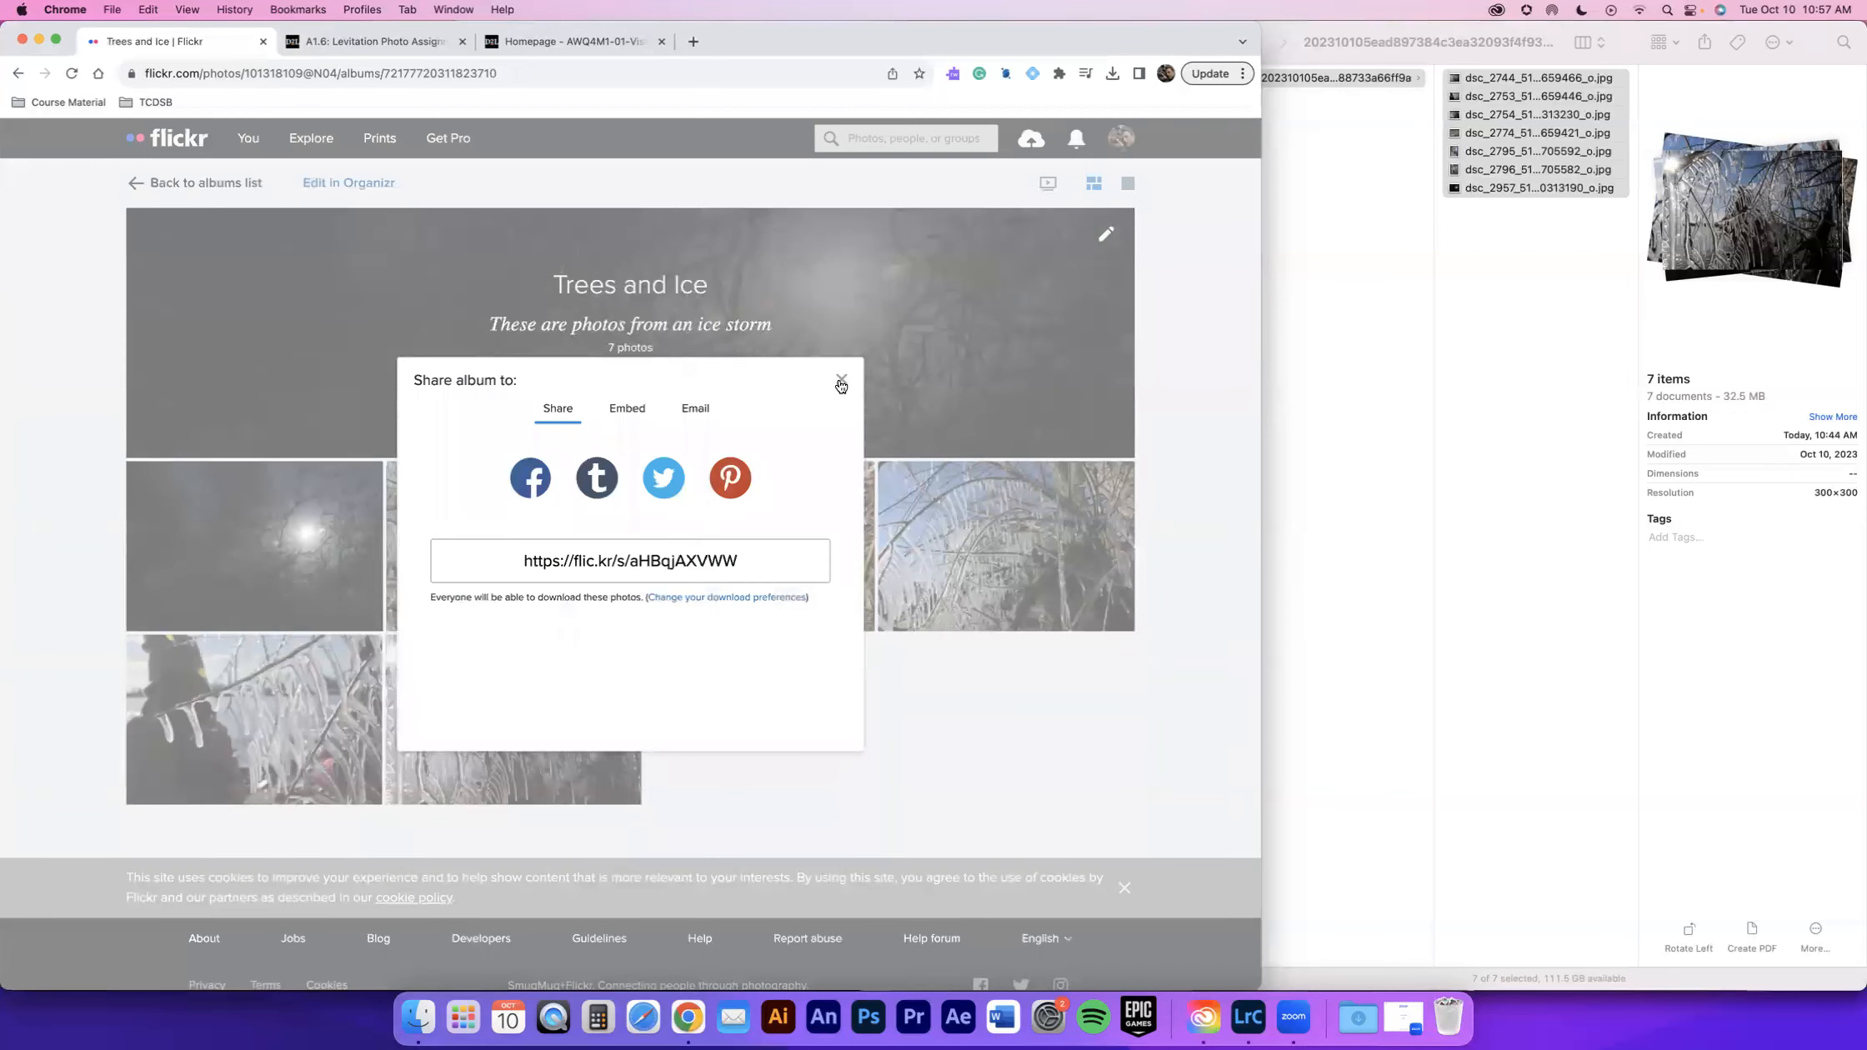
left_click(840, 383)
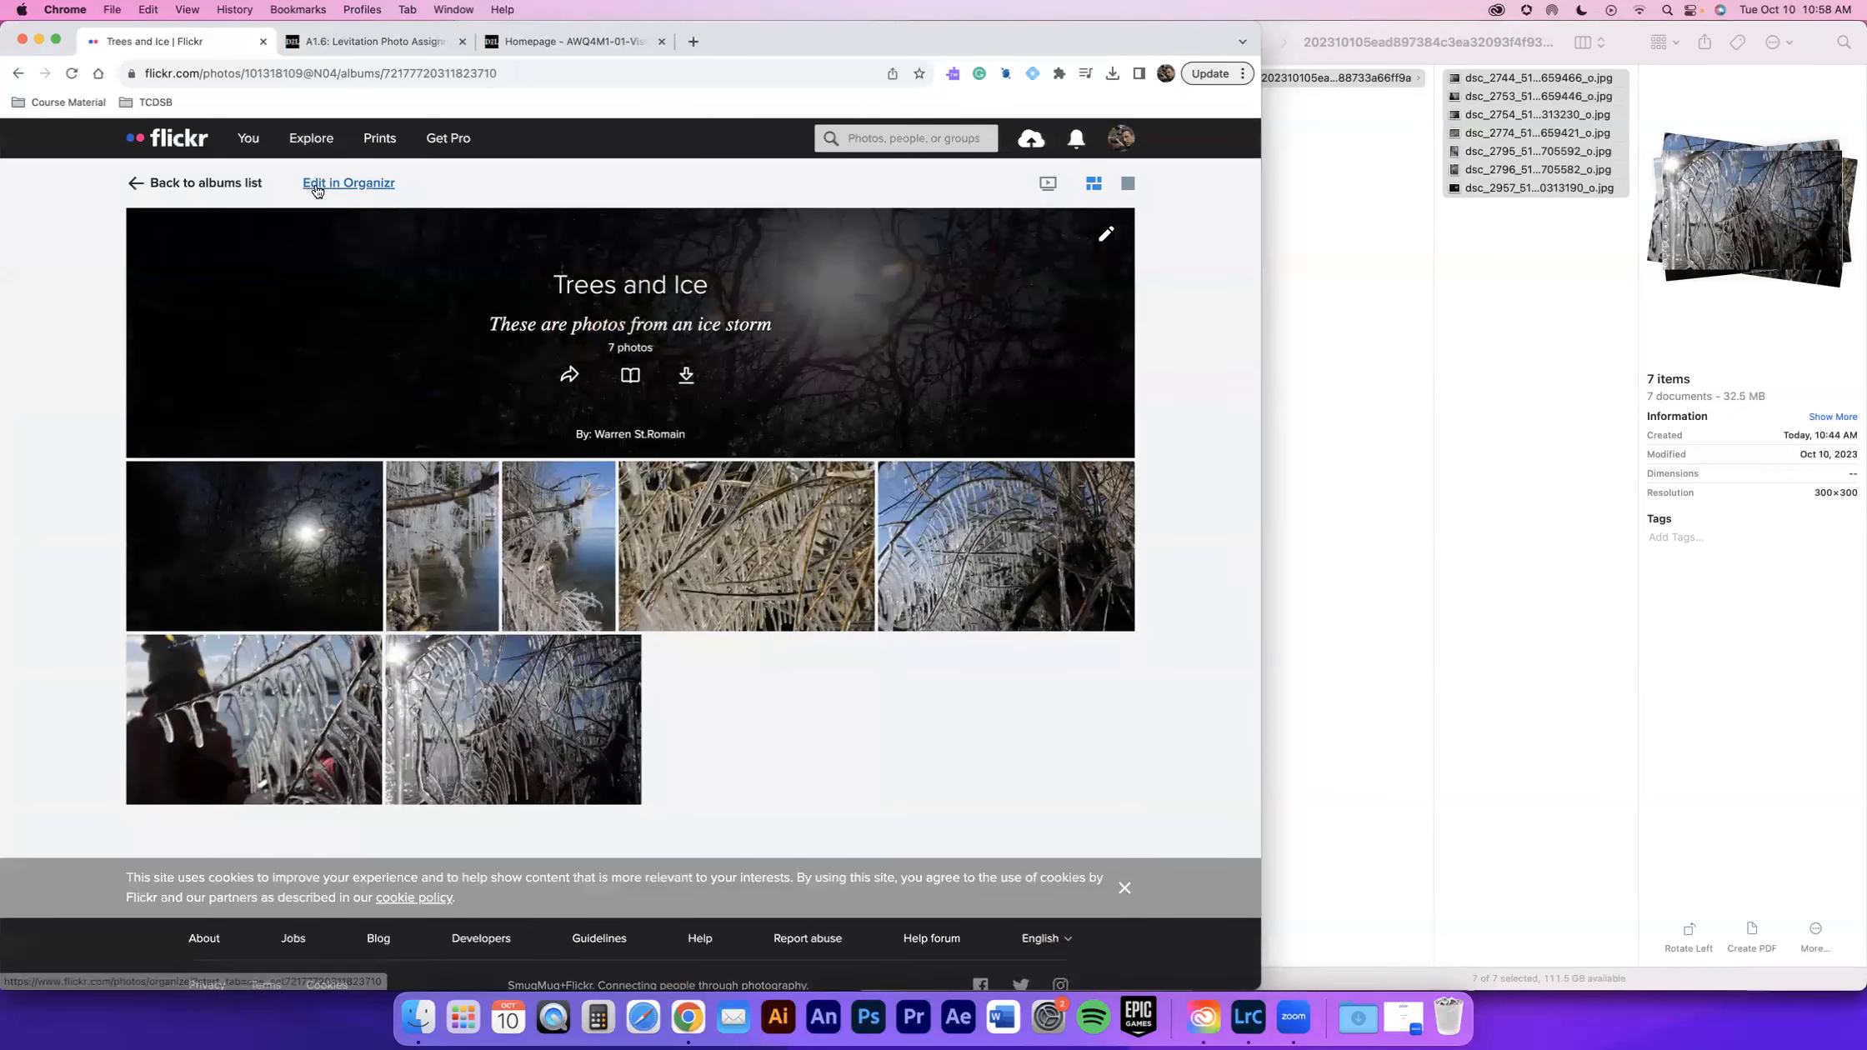
- Go to the 2023 Term 1 group and open its "A1.6 Levitation 1 (body of work)" discussion
mouse_move(249, 139)
left_click(258, 276)
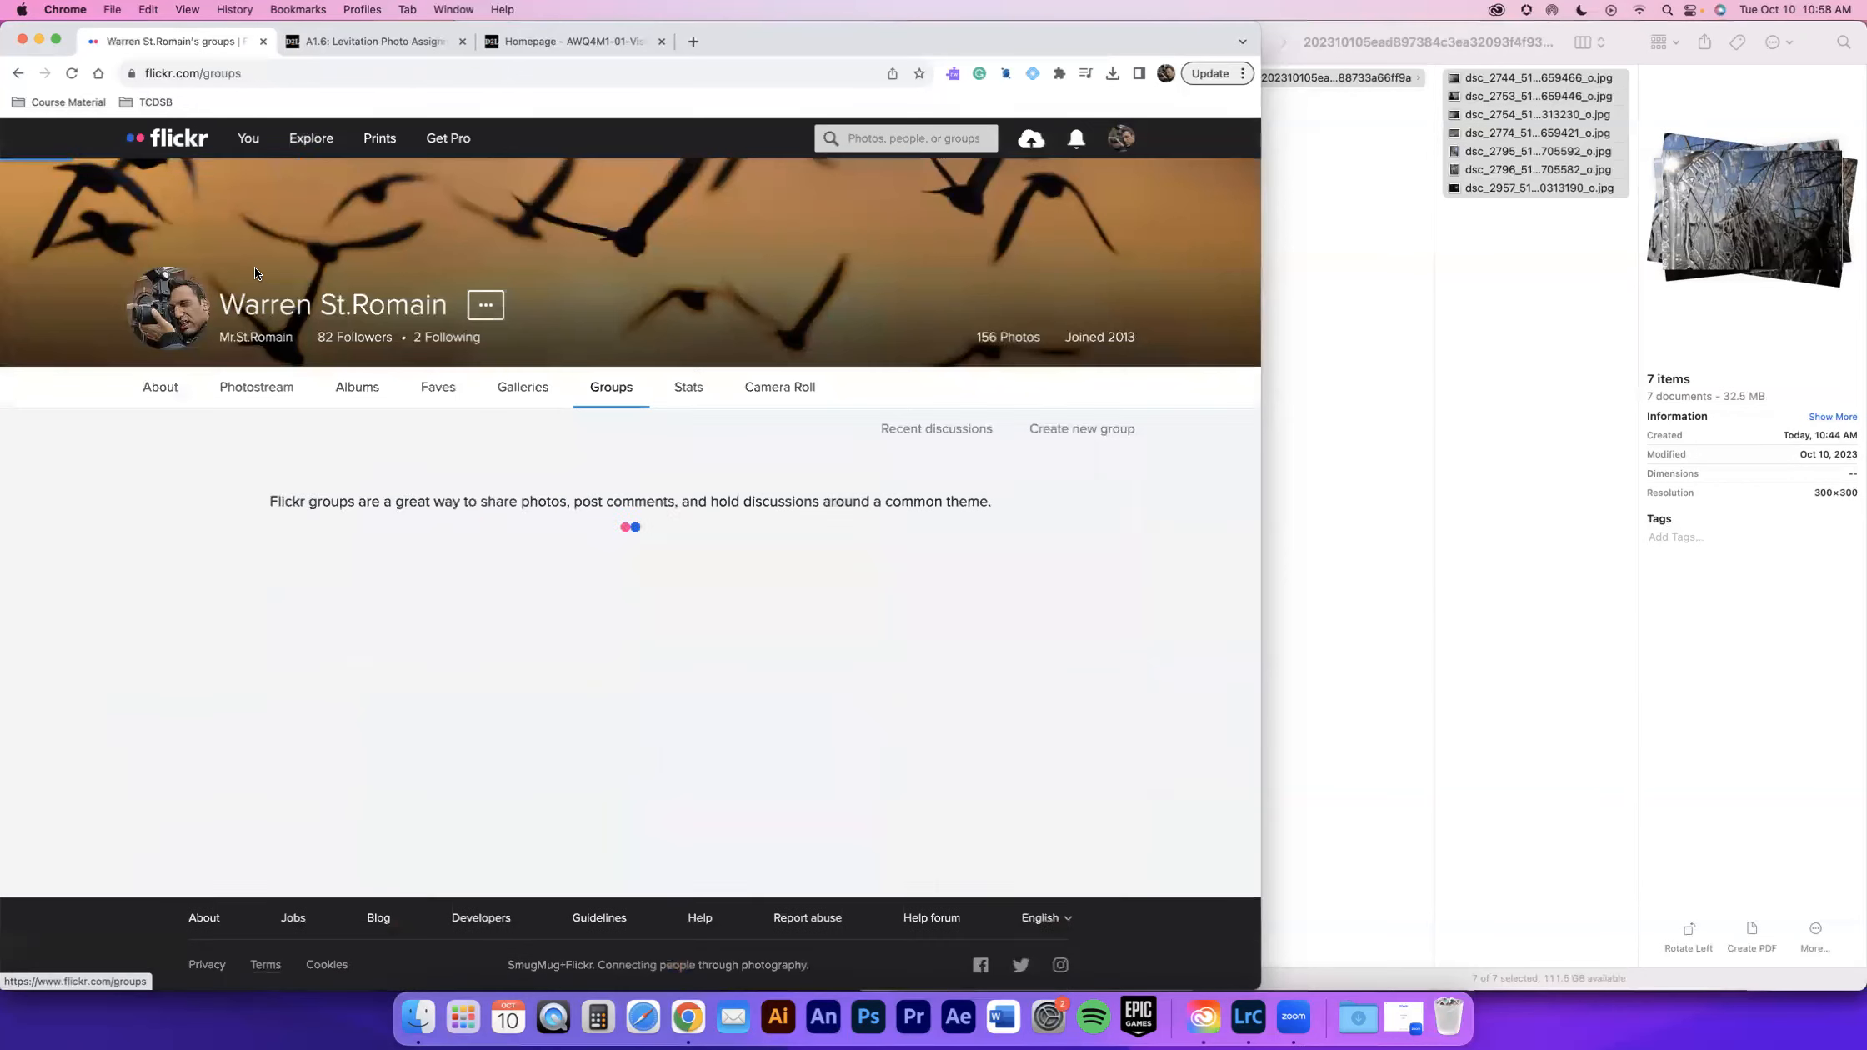
left_click(184, 495)
left_click(200, 527)
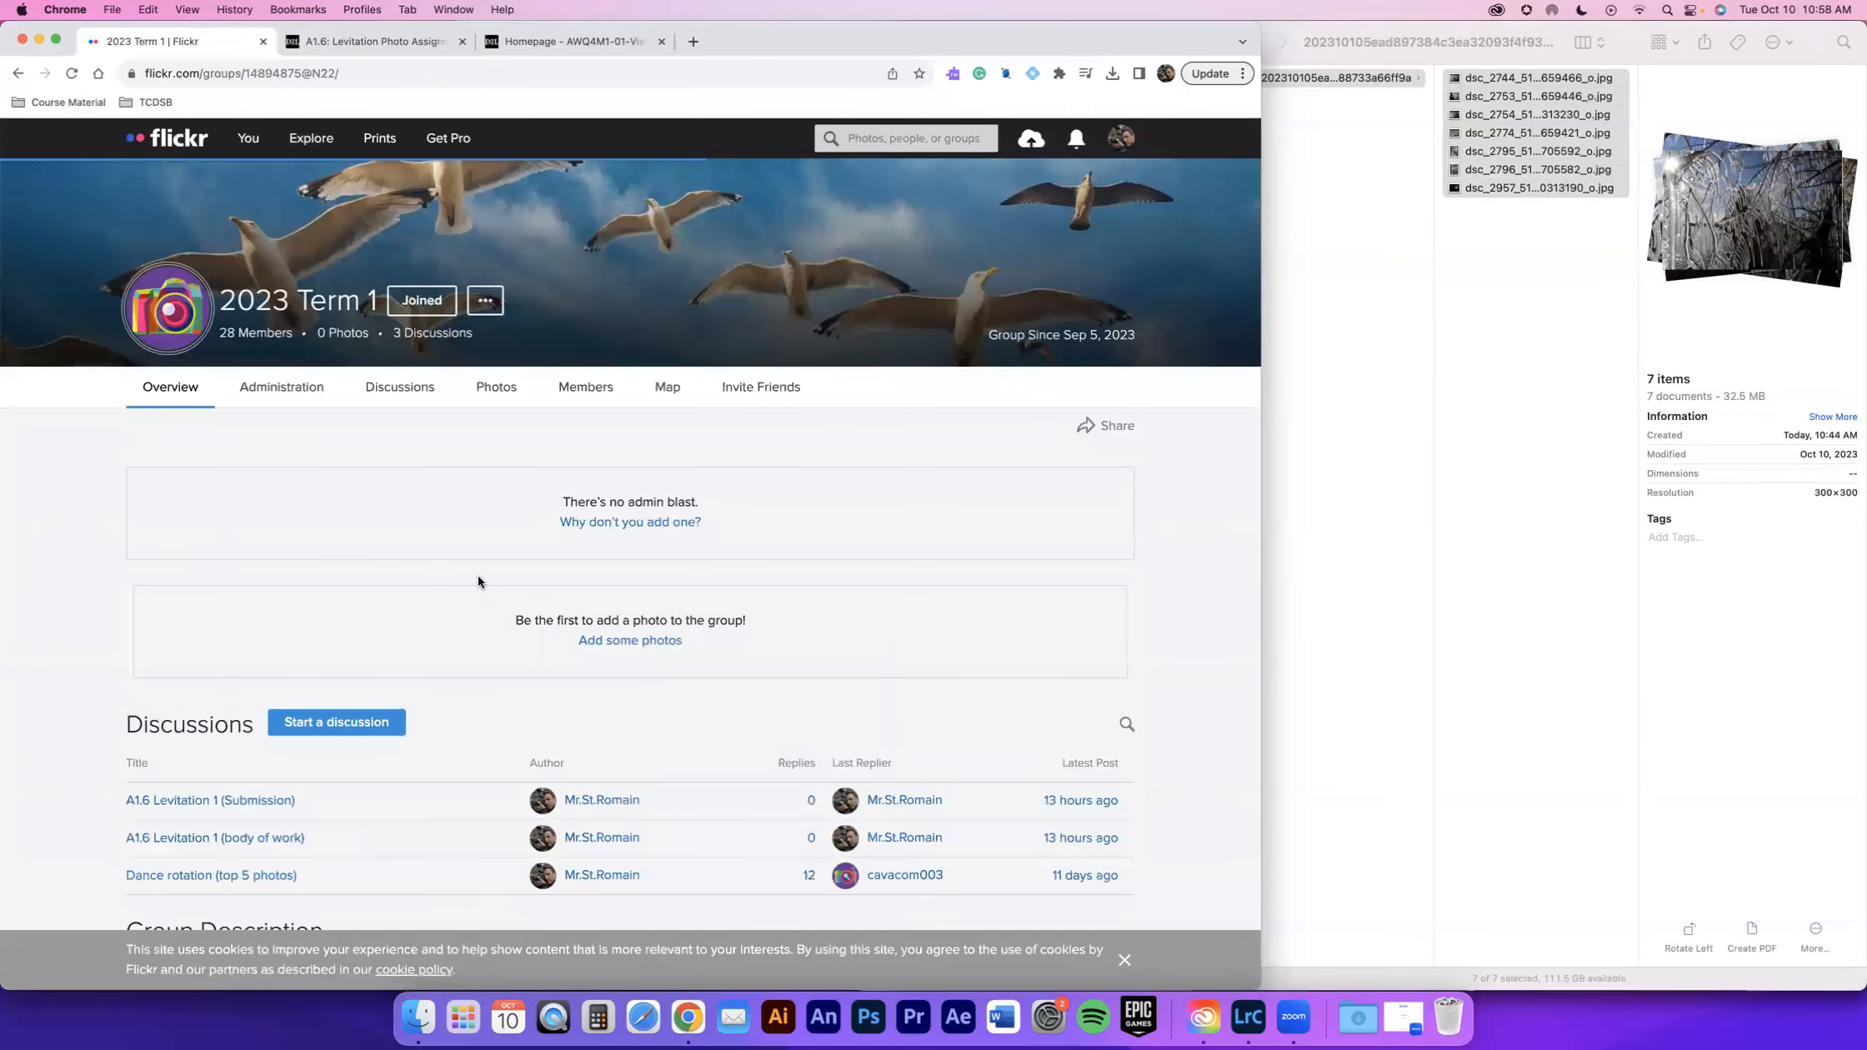
scroll(421, 639, "down", 5)
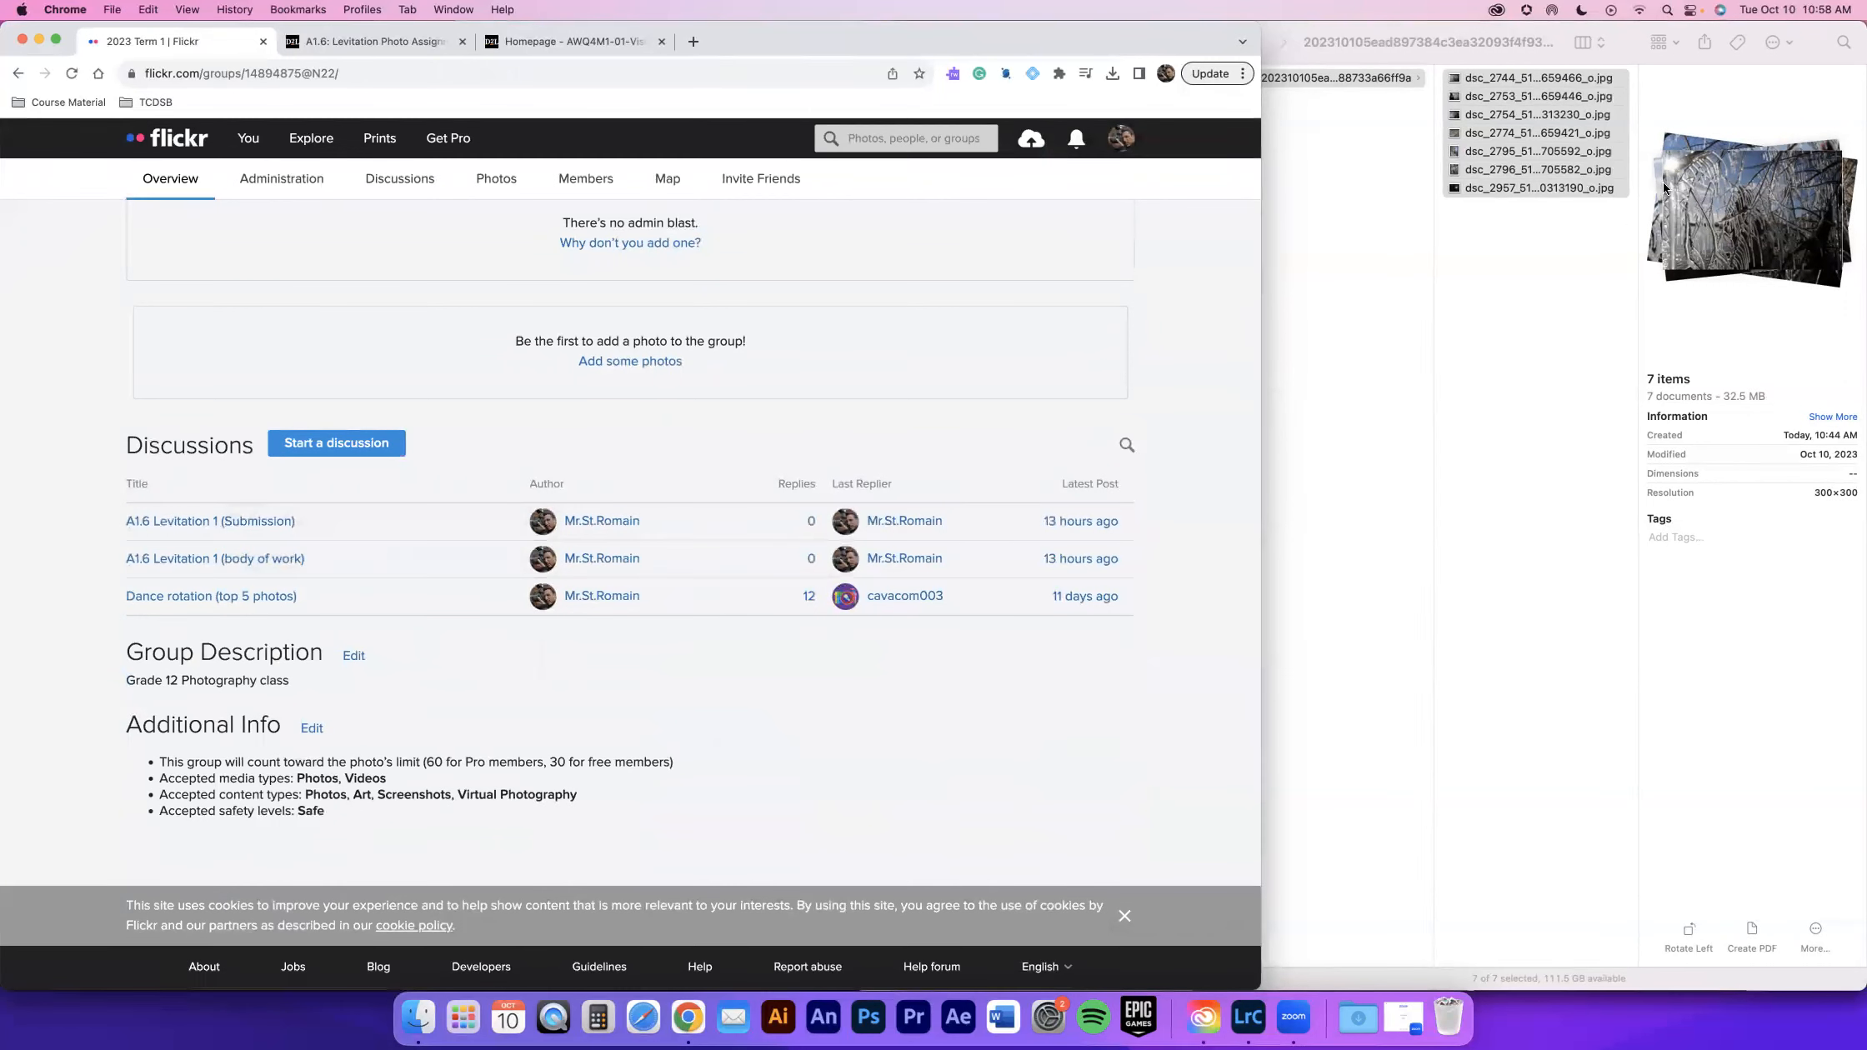
left_click(267, 559)
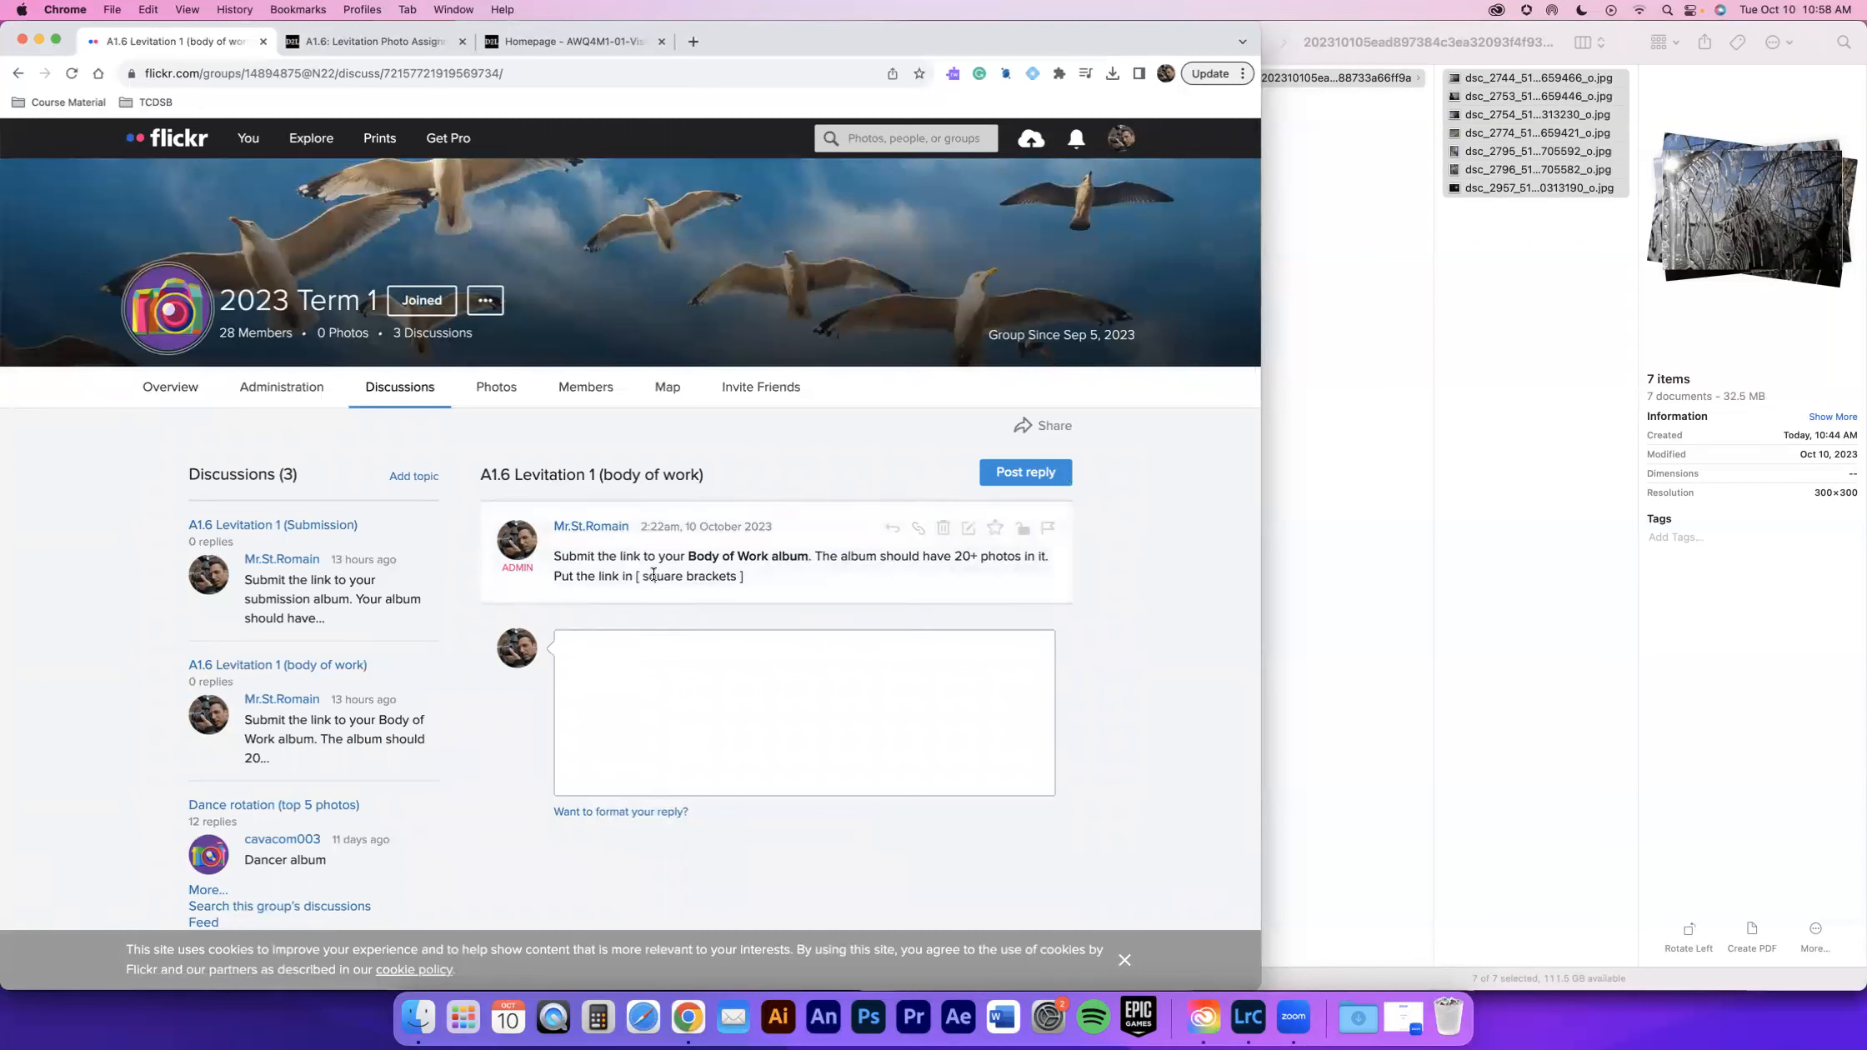
left_click(632, 652)
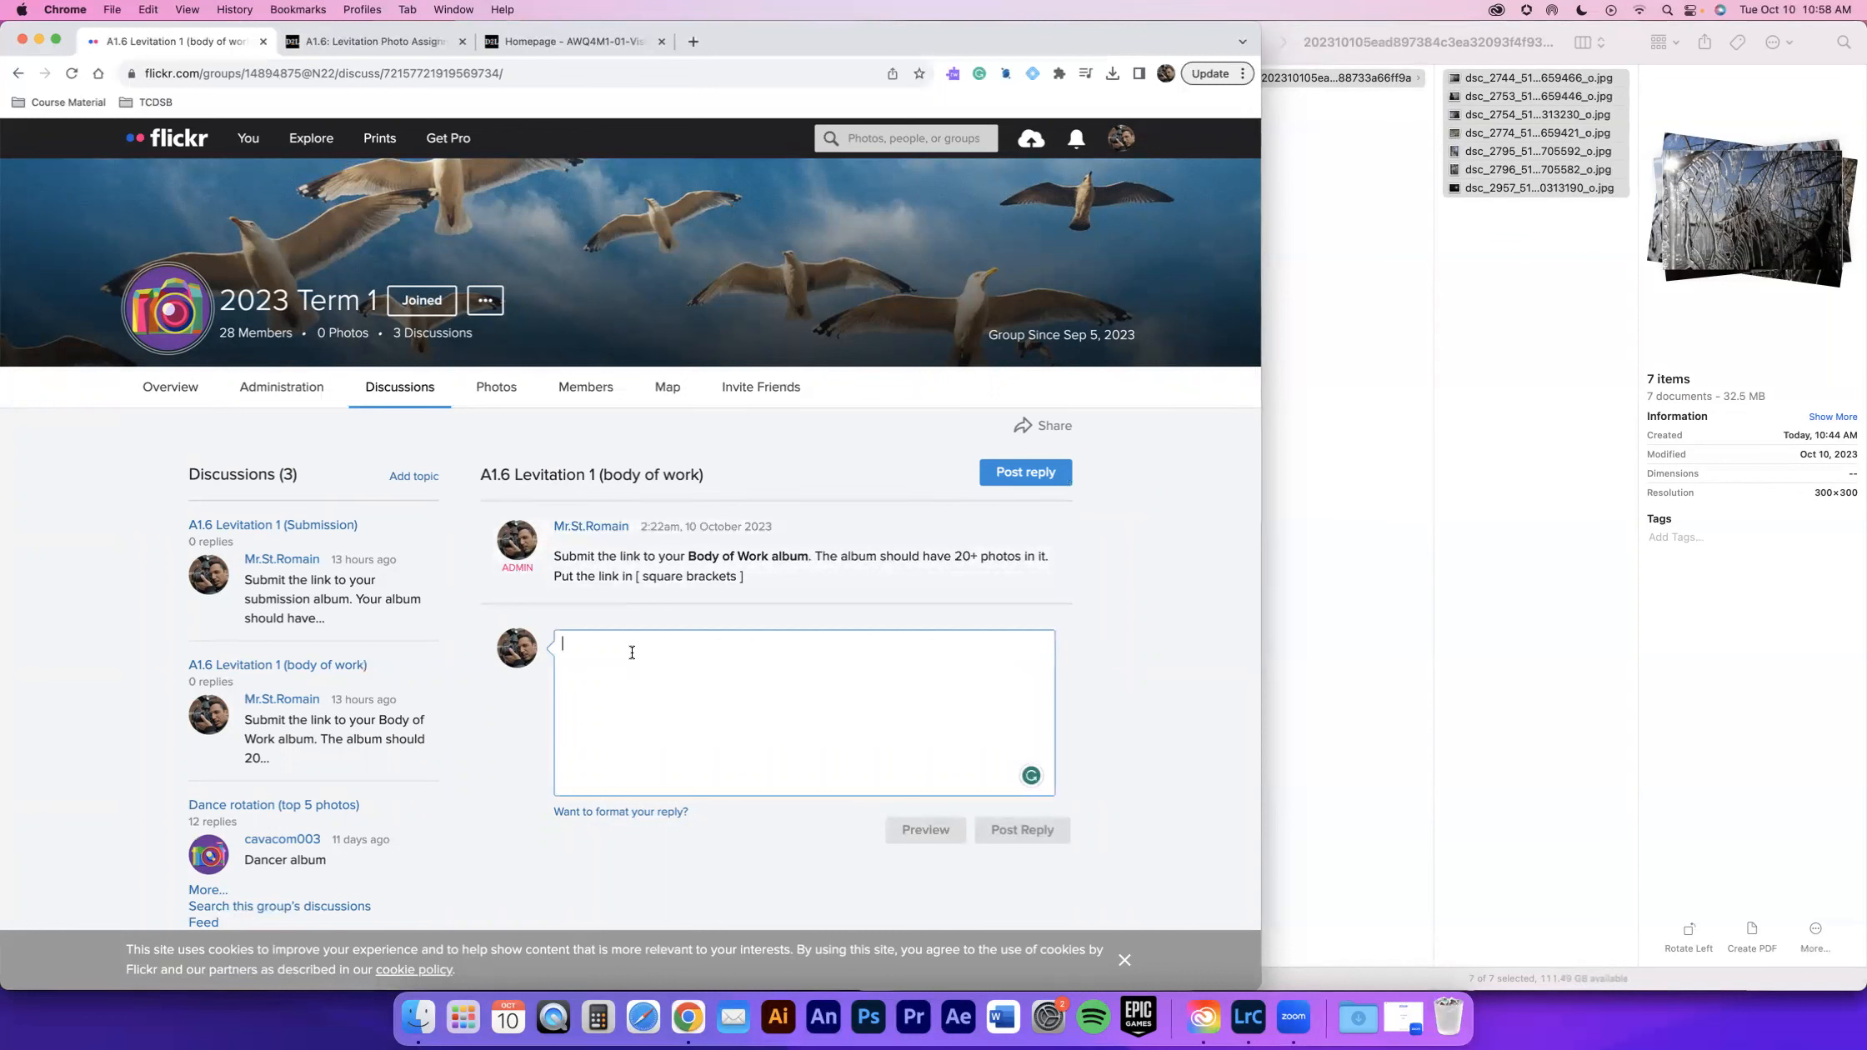
type("[")
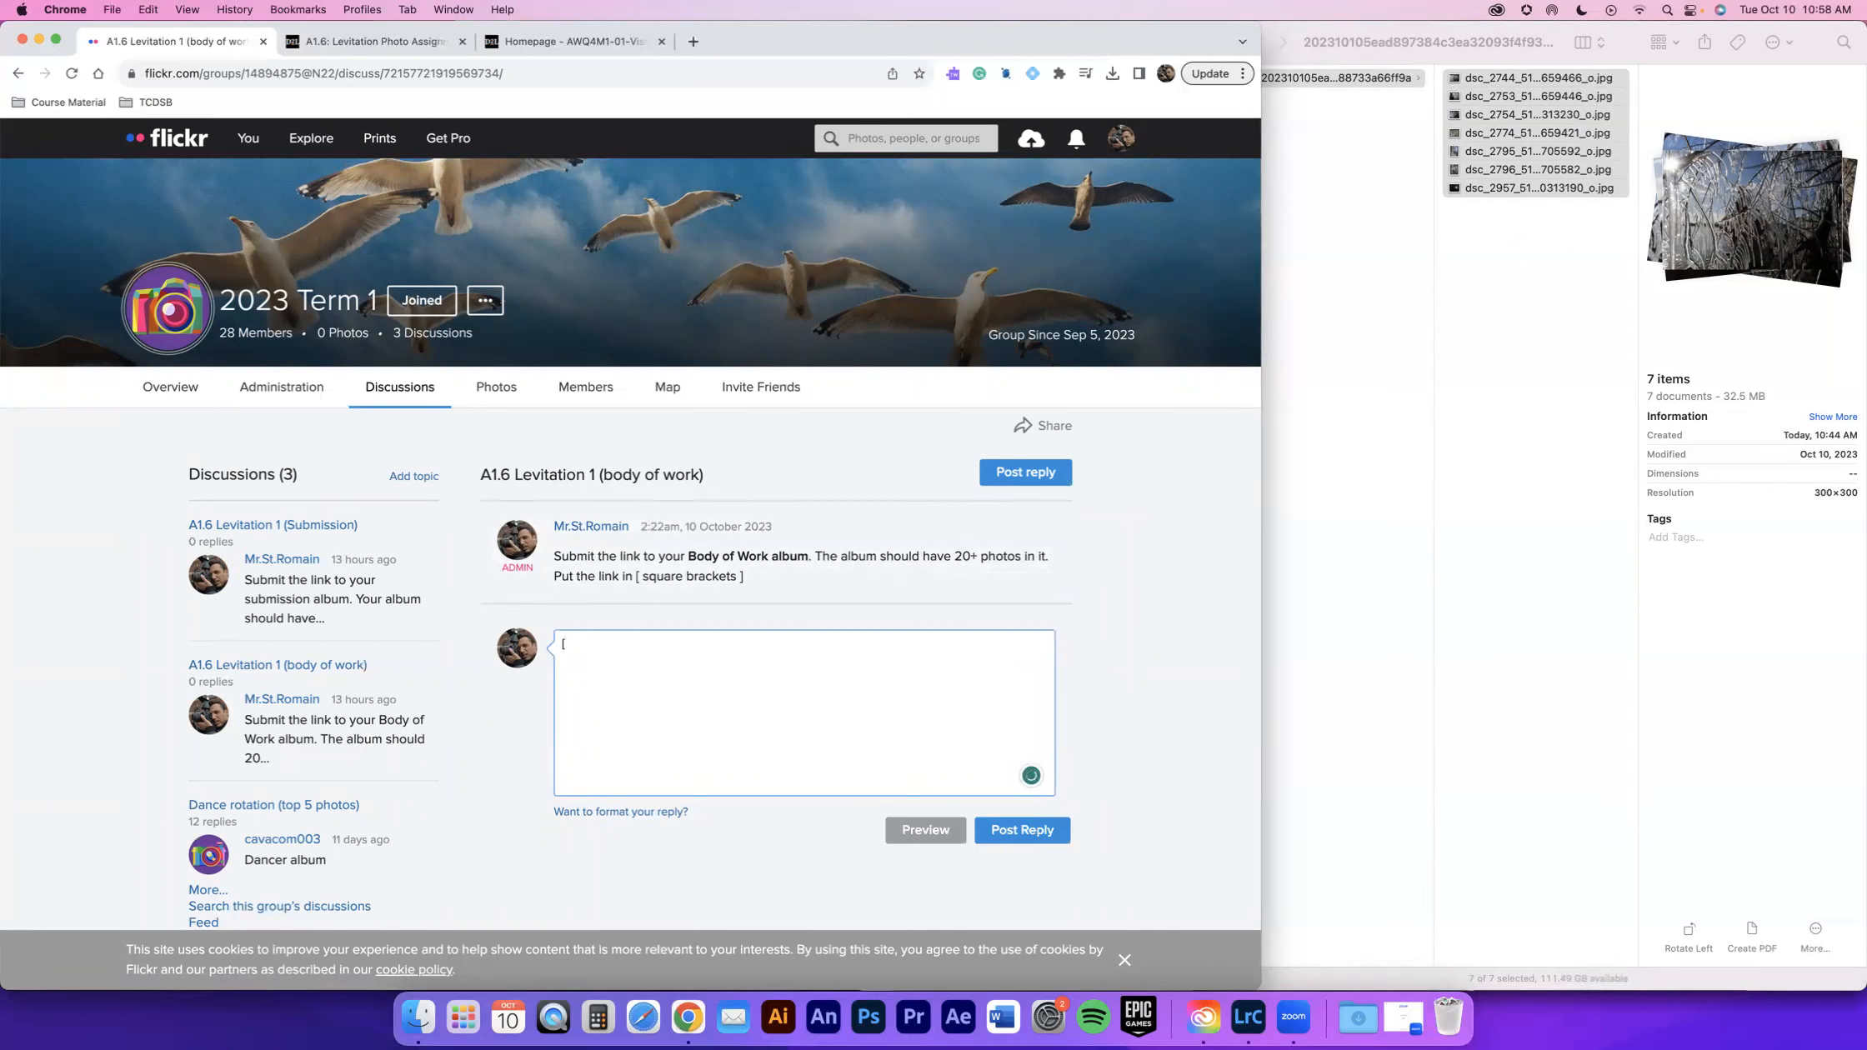
type("https://flic.kr/s/aHBqjAXVWW")
left_click(916, 830)
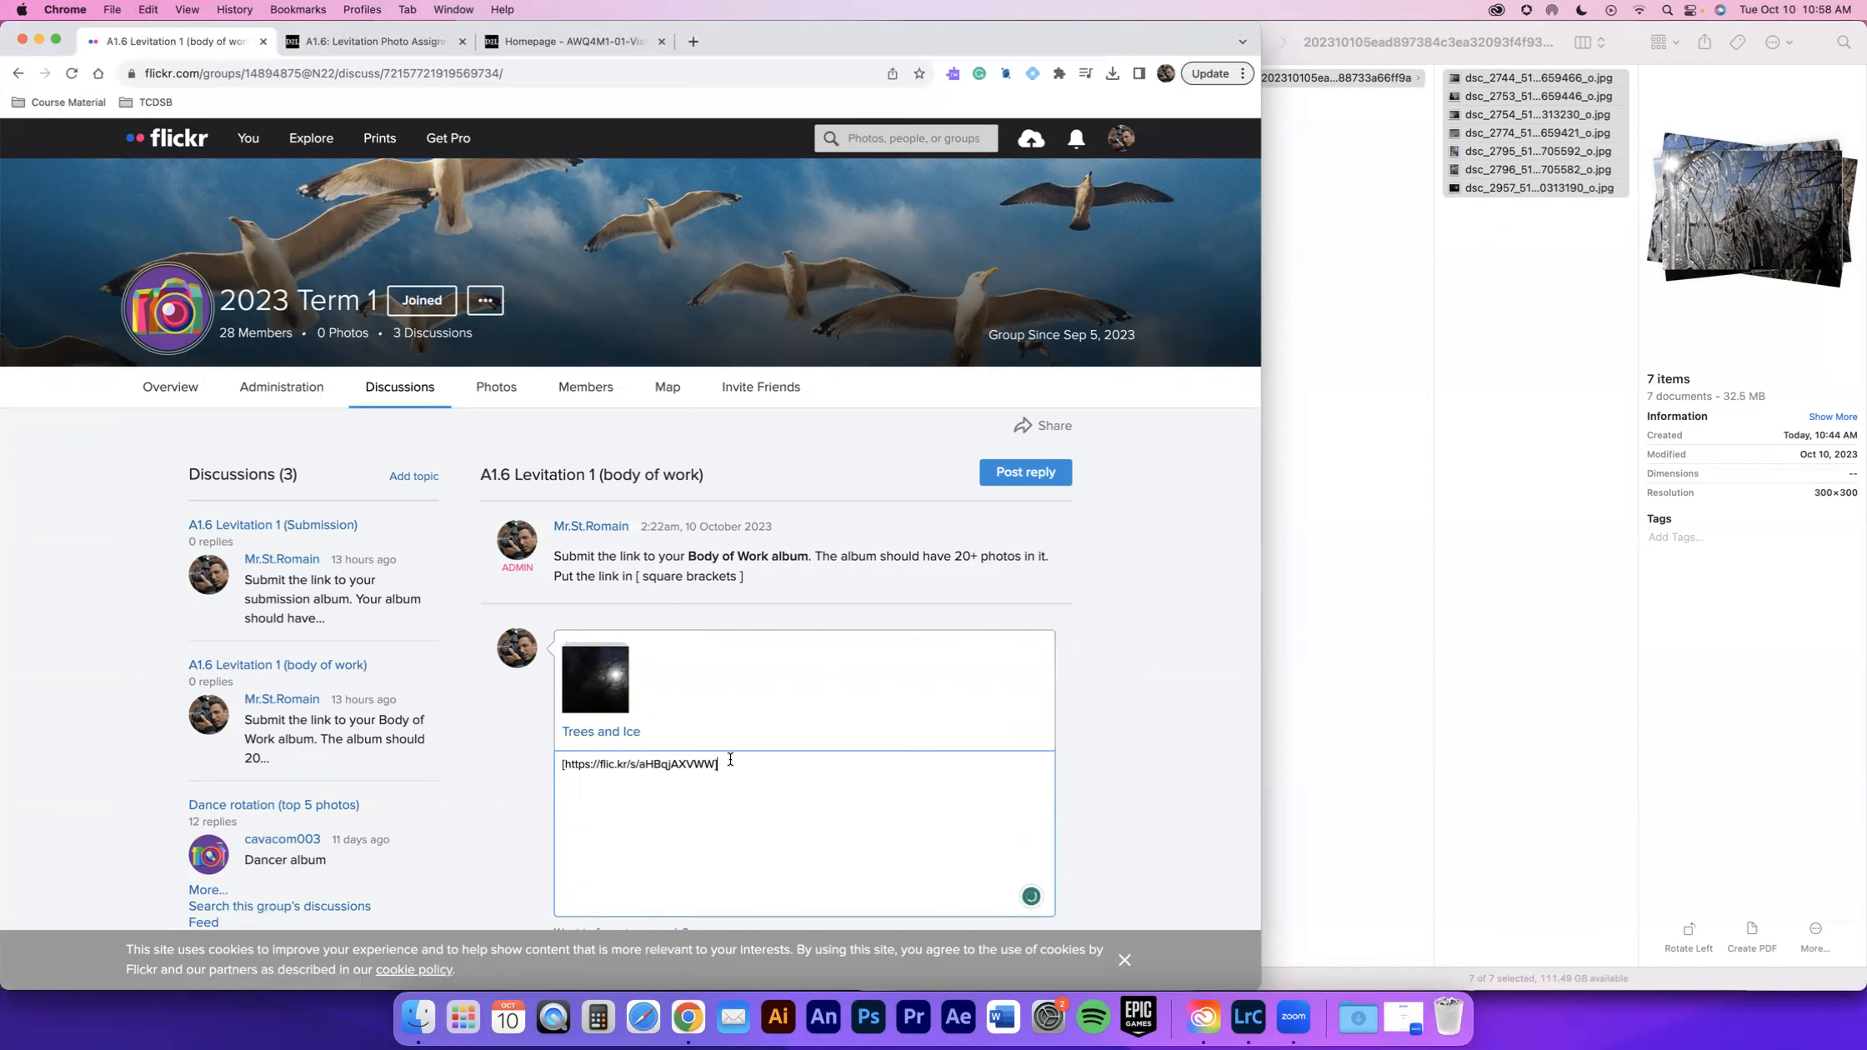
- Remove the square brackets around the album link in the reply and put them back
left_click(564, 764)
key("BackSpace")
left_click(783, 766)
scroll(796, 765, "down", 5)
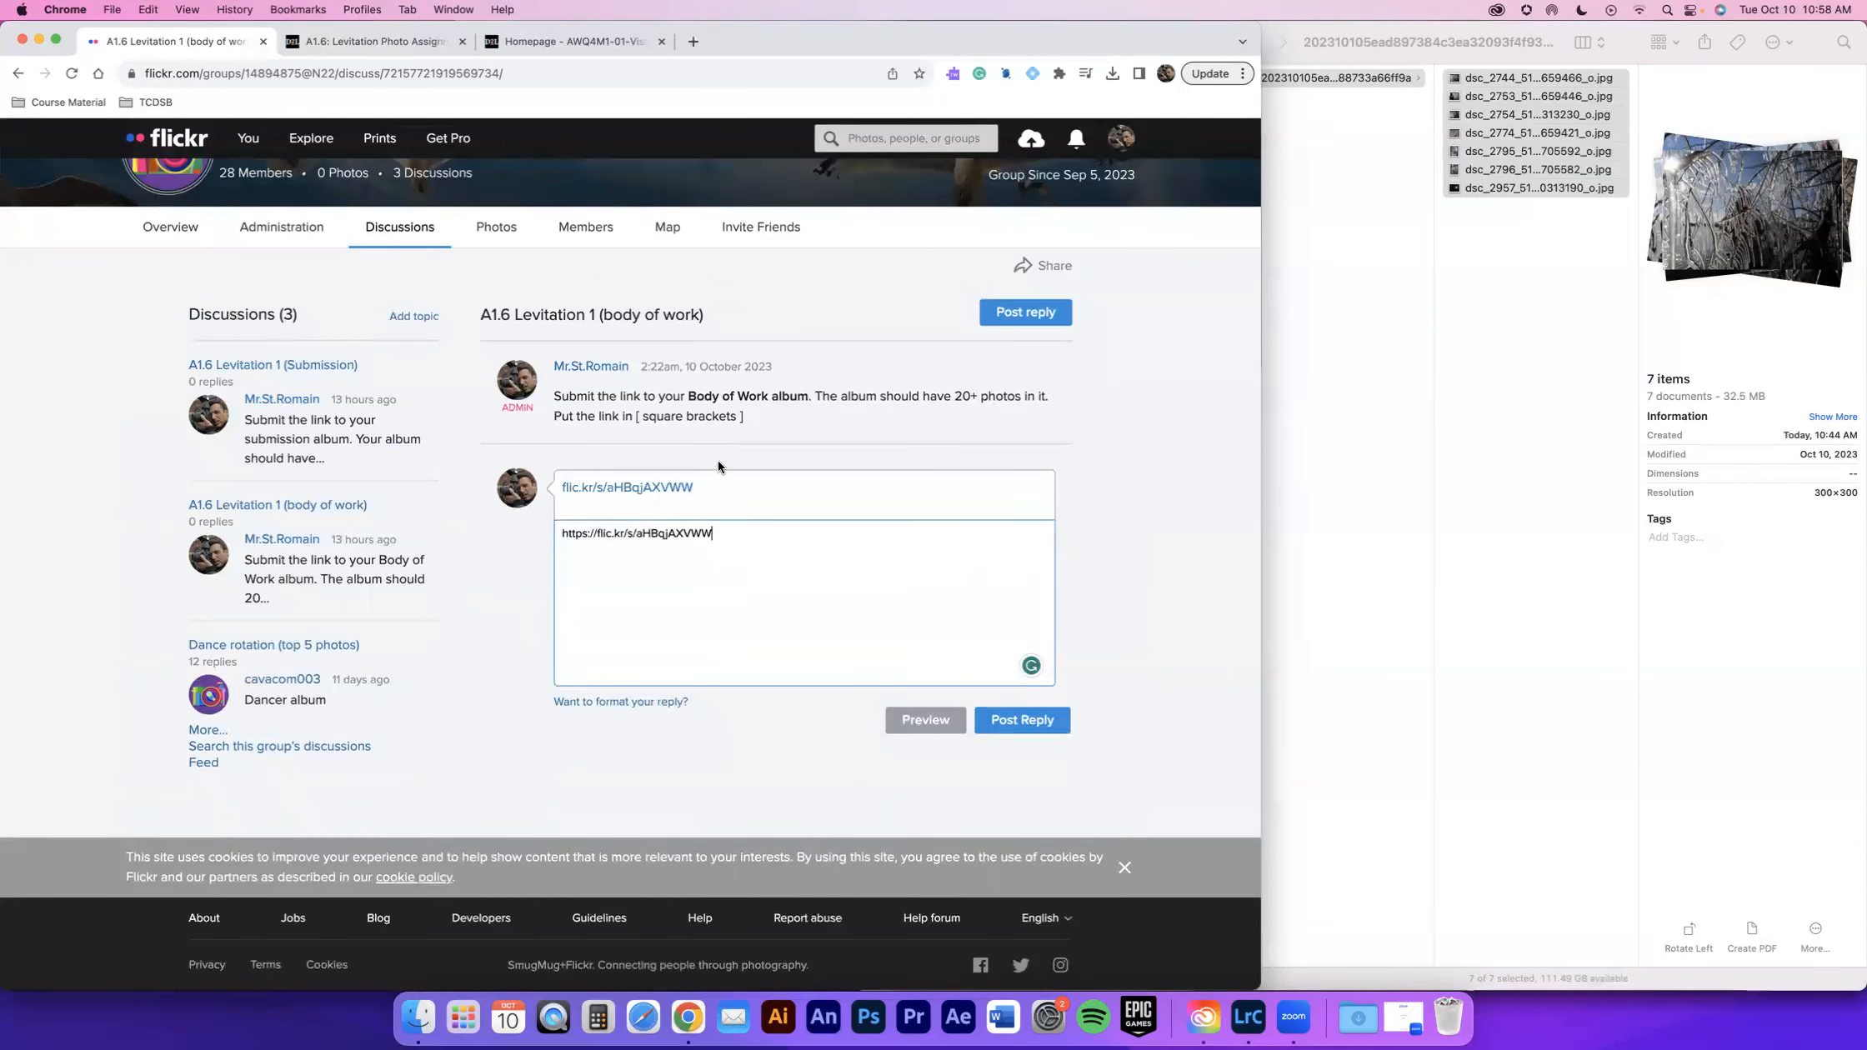
type("]")
left_click(563, 533)
type("[")
left_click(743, 531)
left_click(944, 712)
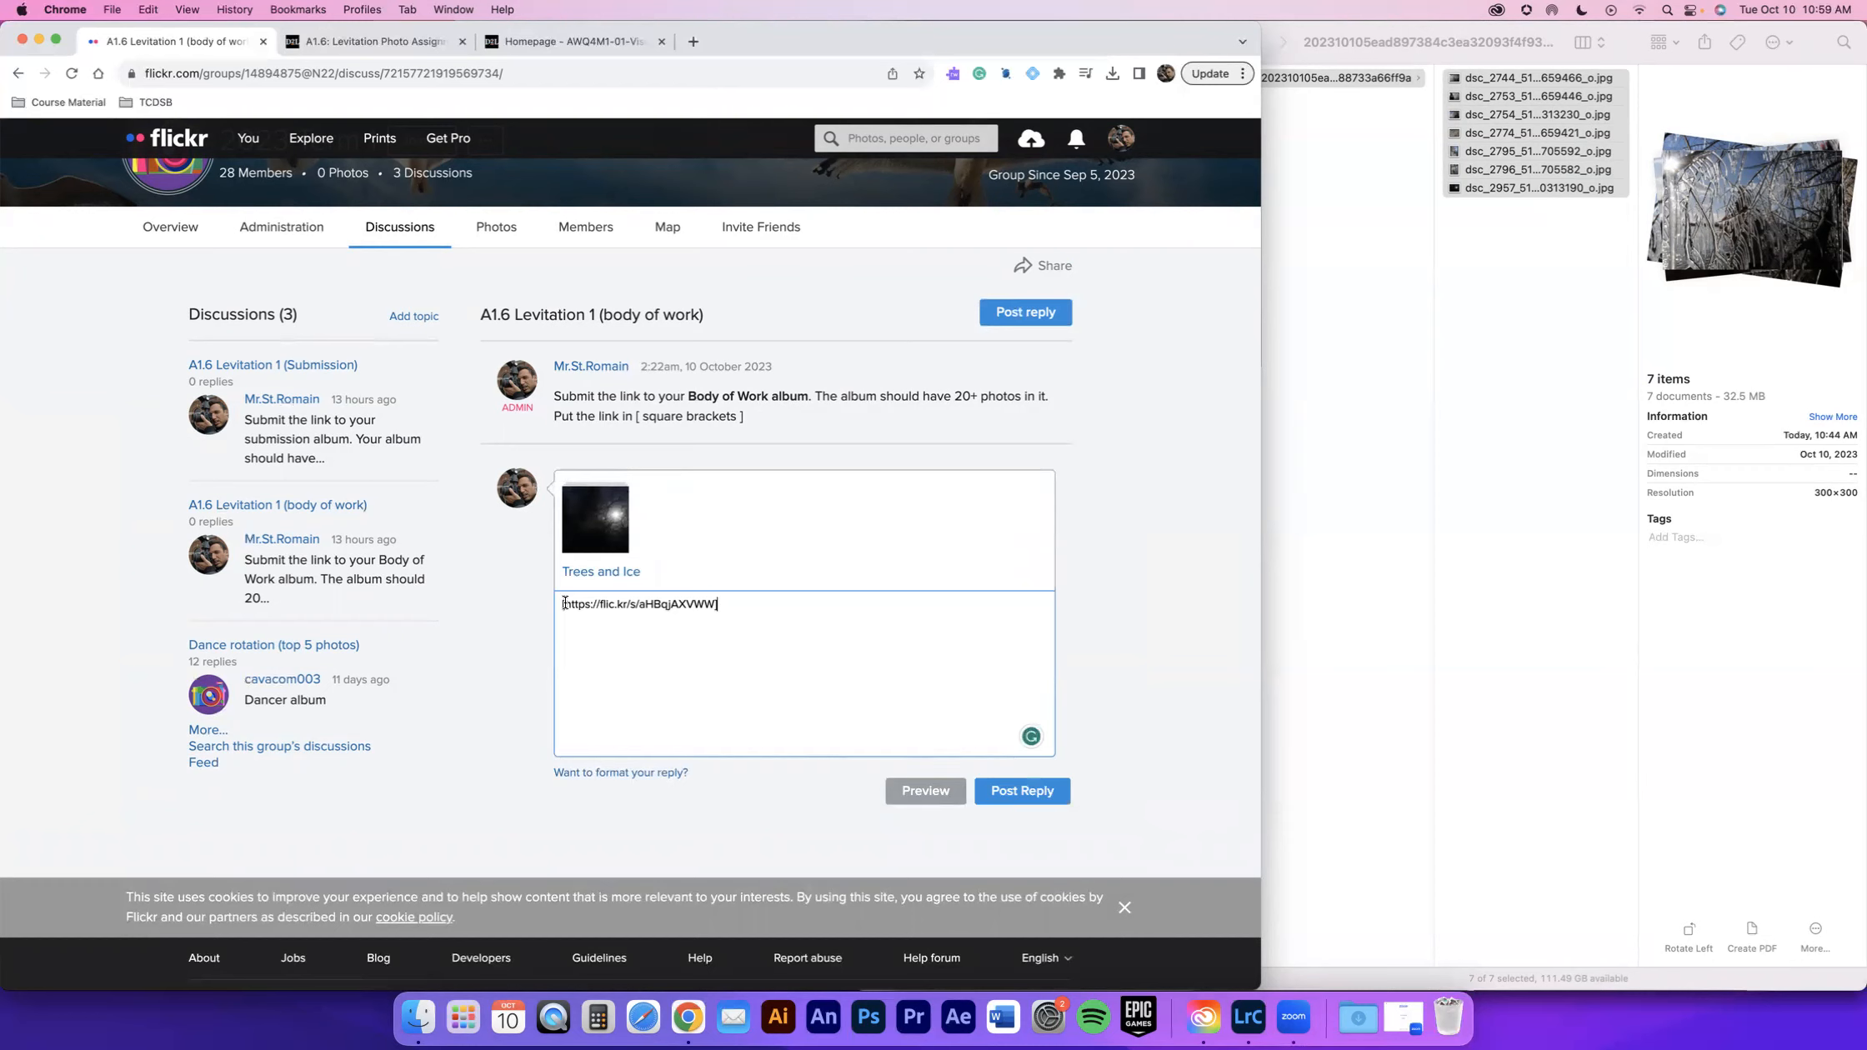
- Post the bracketed album link as a reply to the body of work discussion and delete that reply
left_click_drag(564, 603, 714, 603)
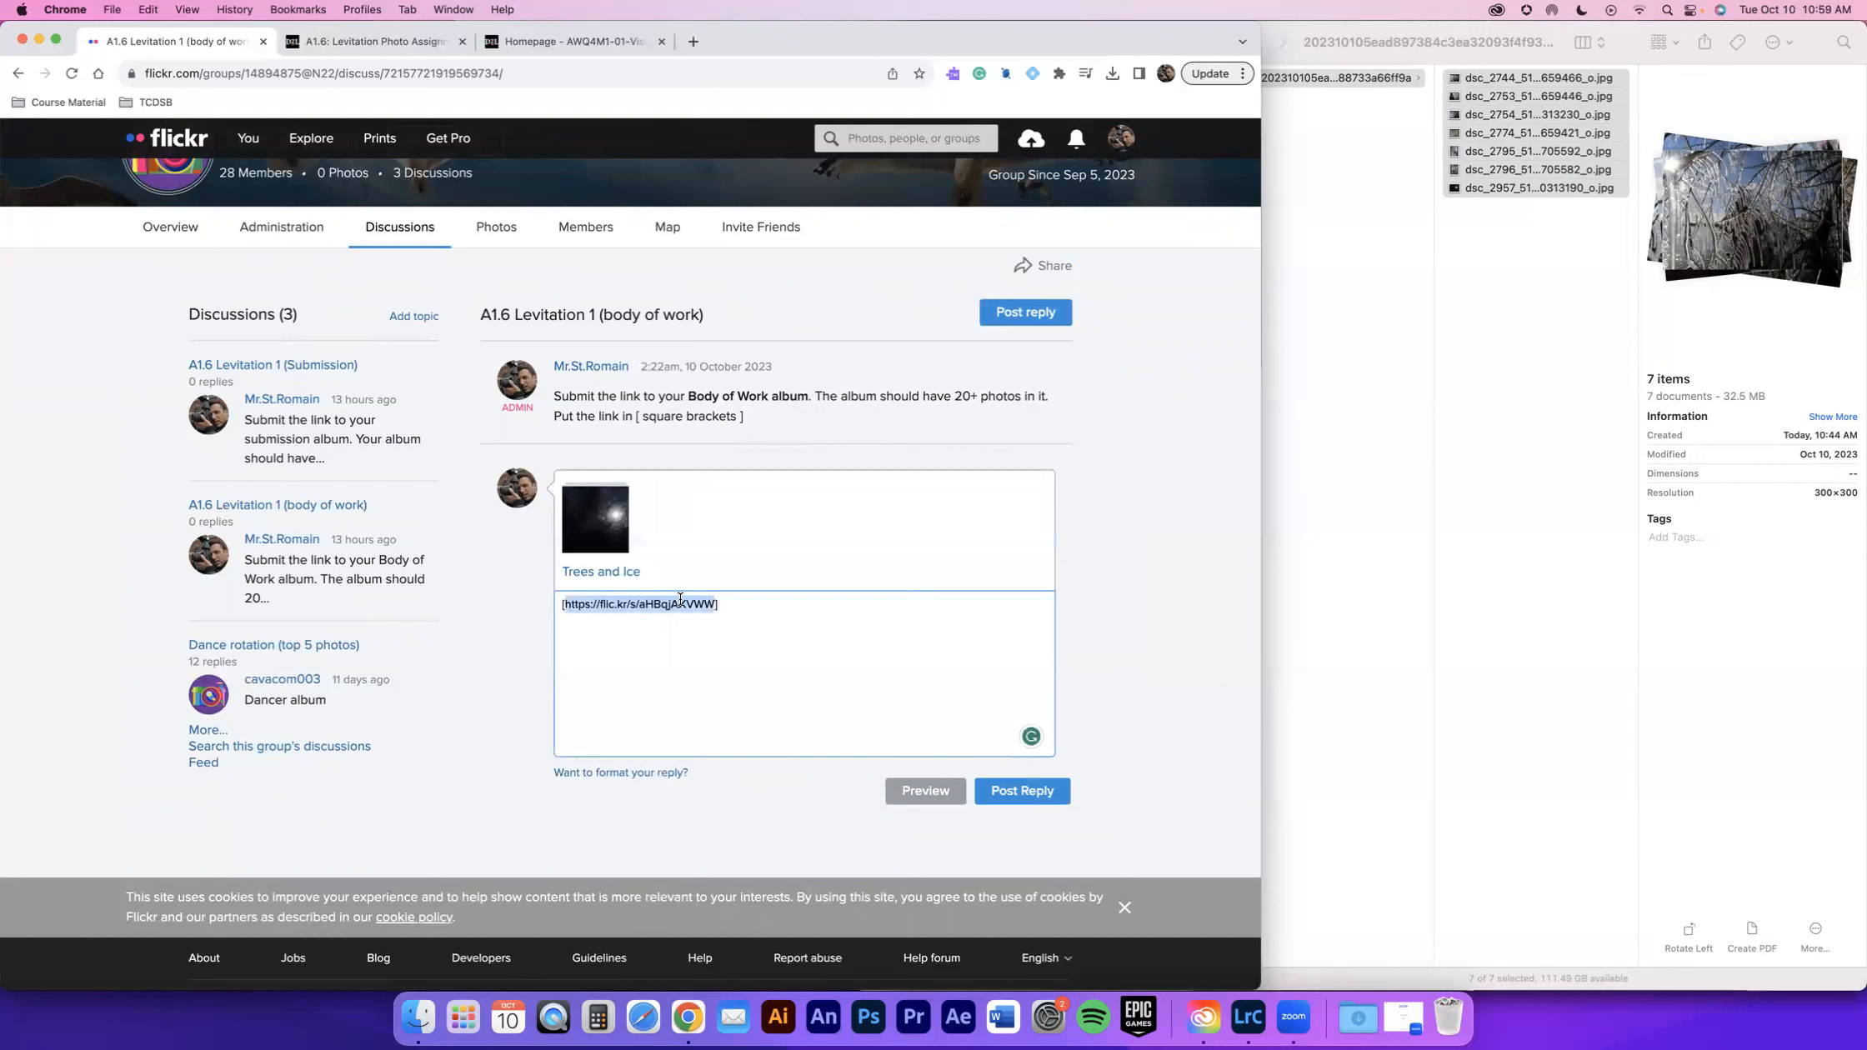
left_click(741, 604)
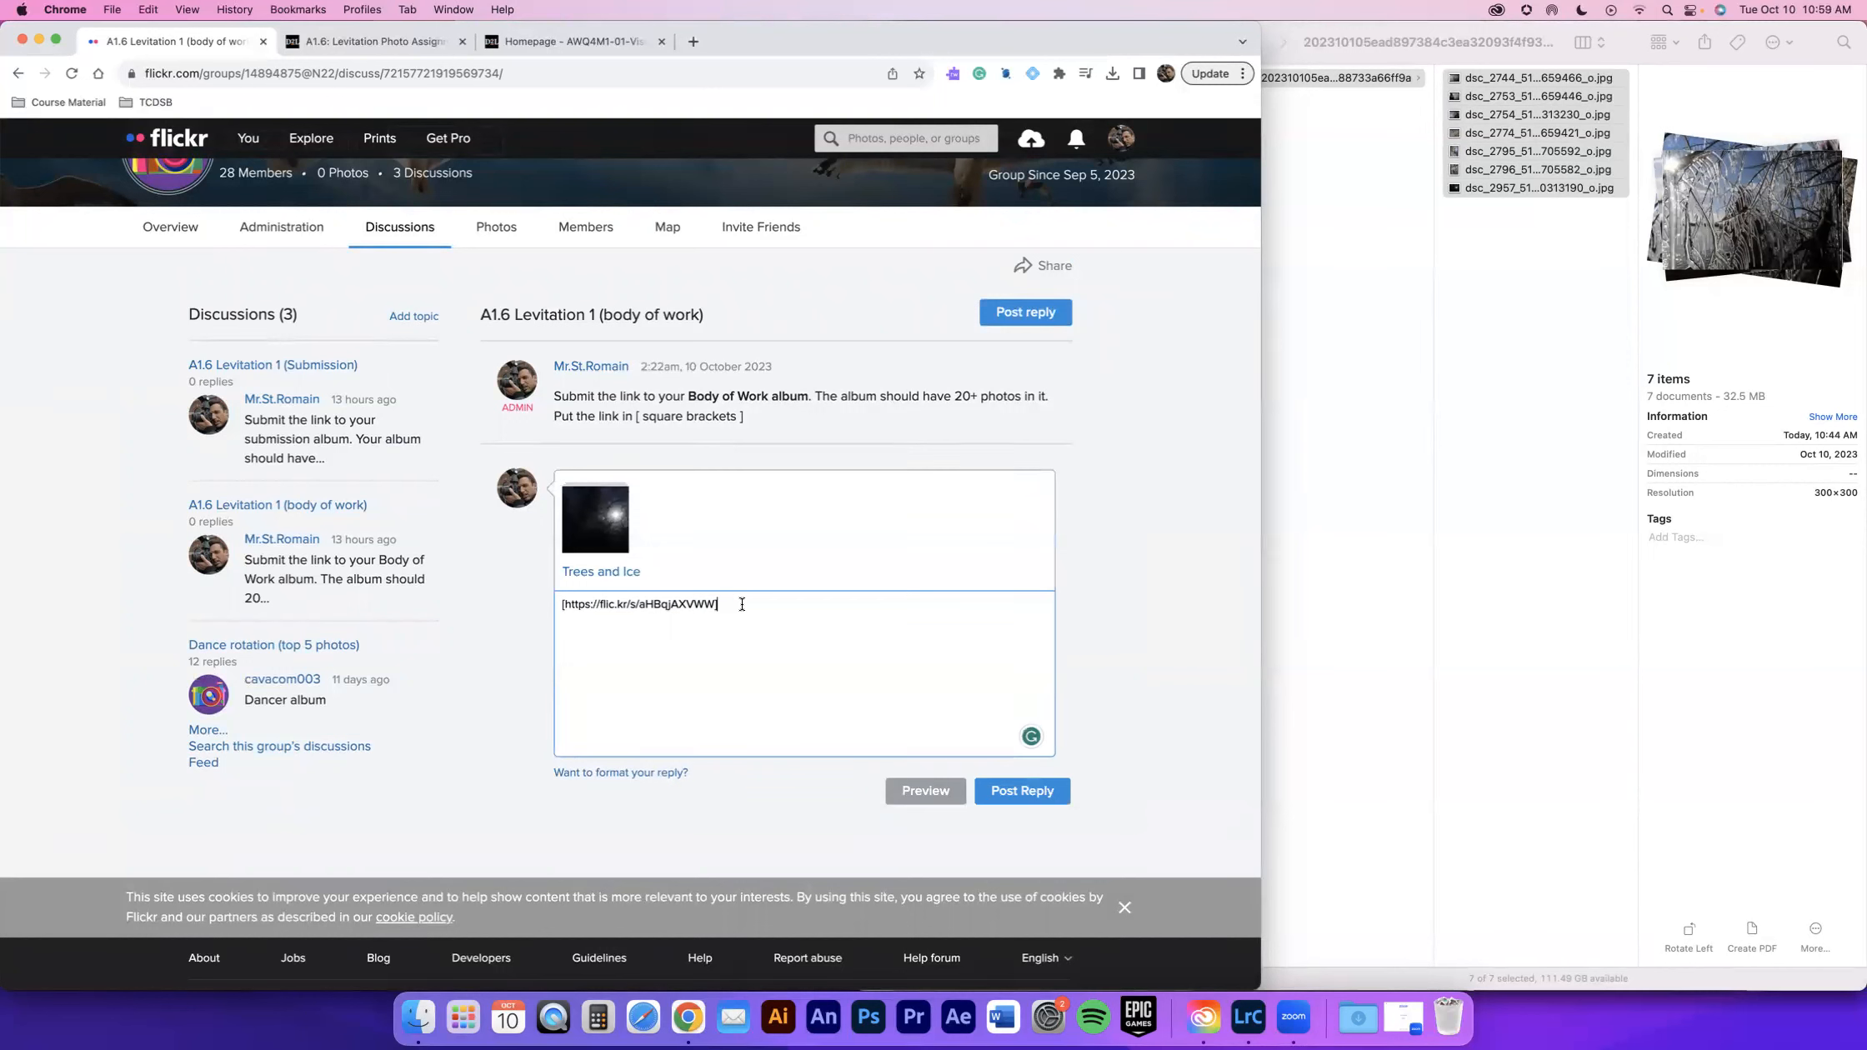
left_click(1016, 799)
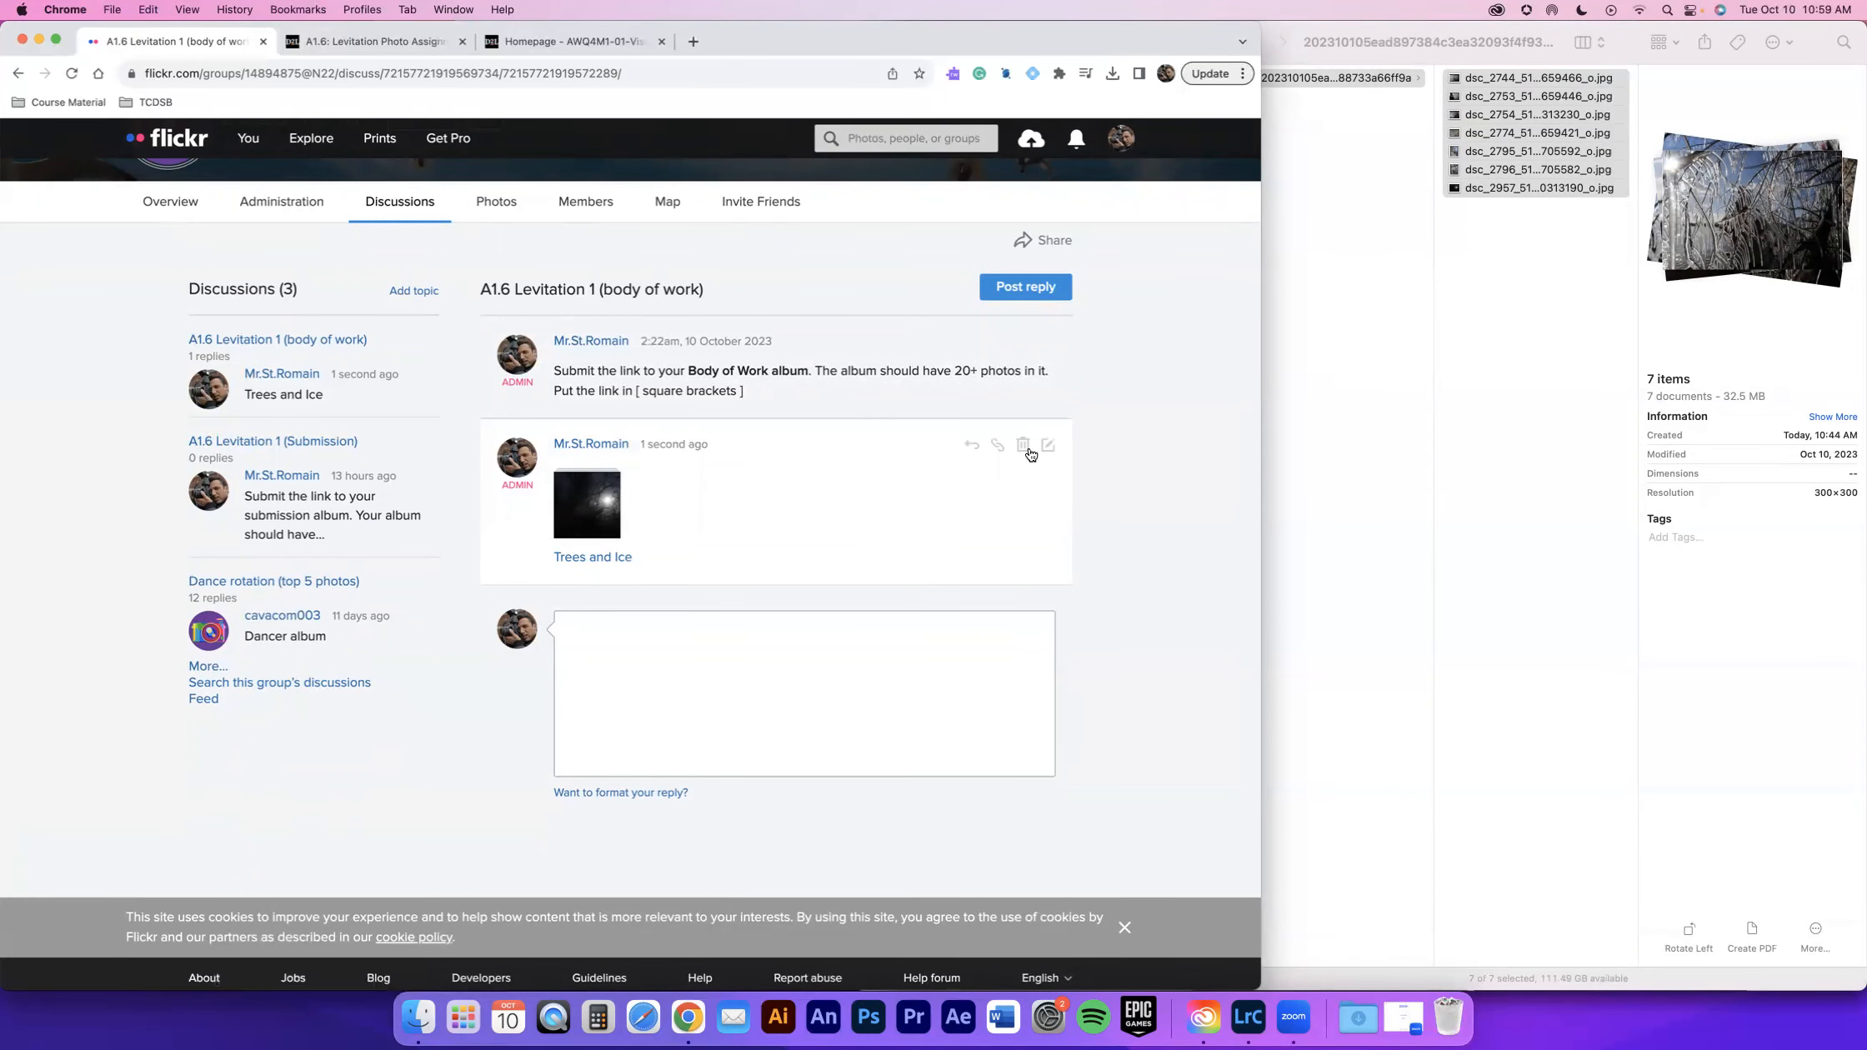
left_click(1020, 446)
left_click(831, 601)
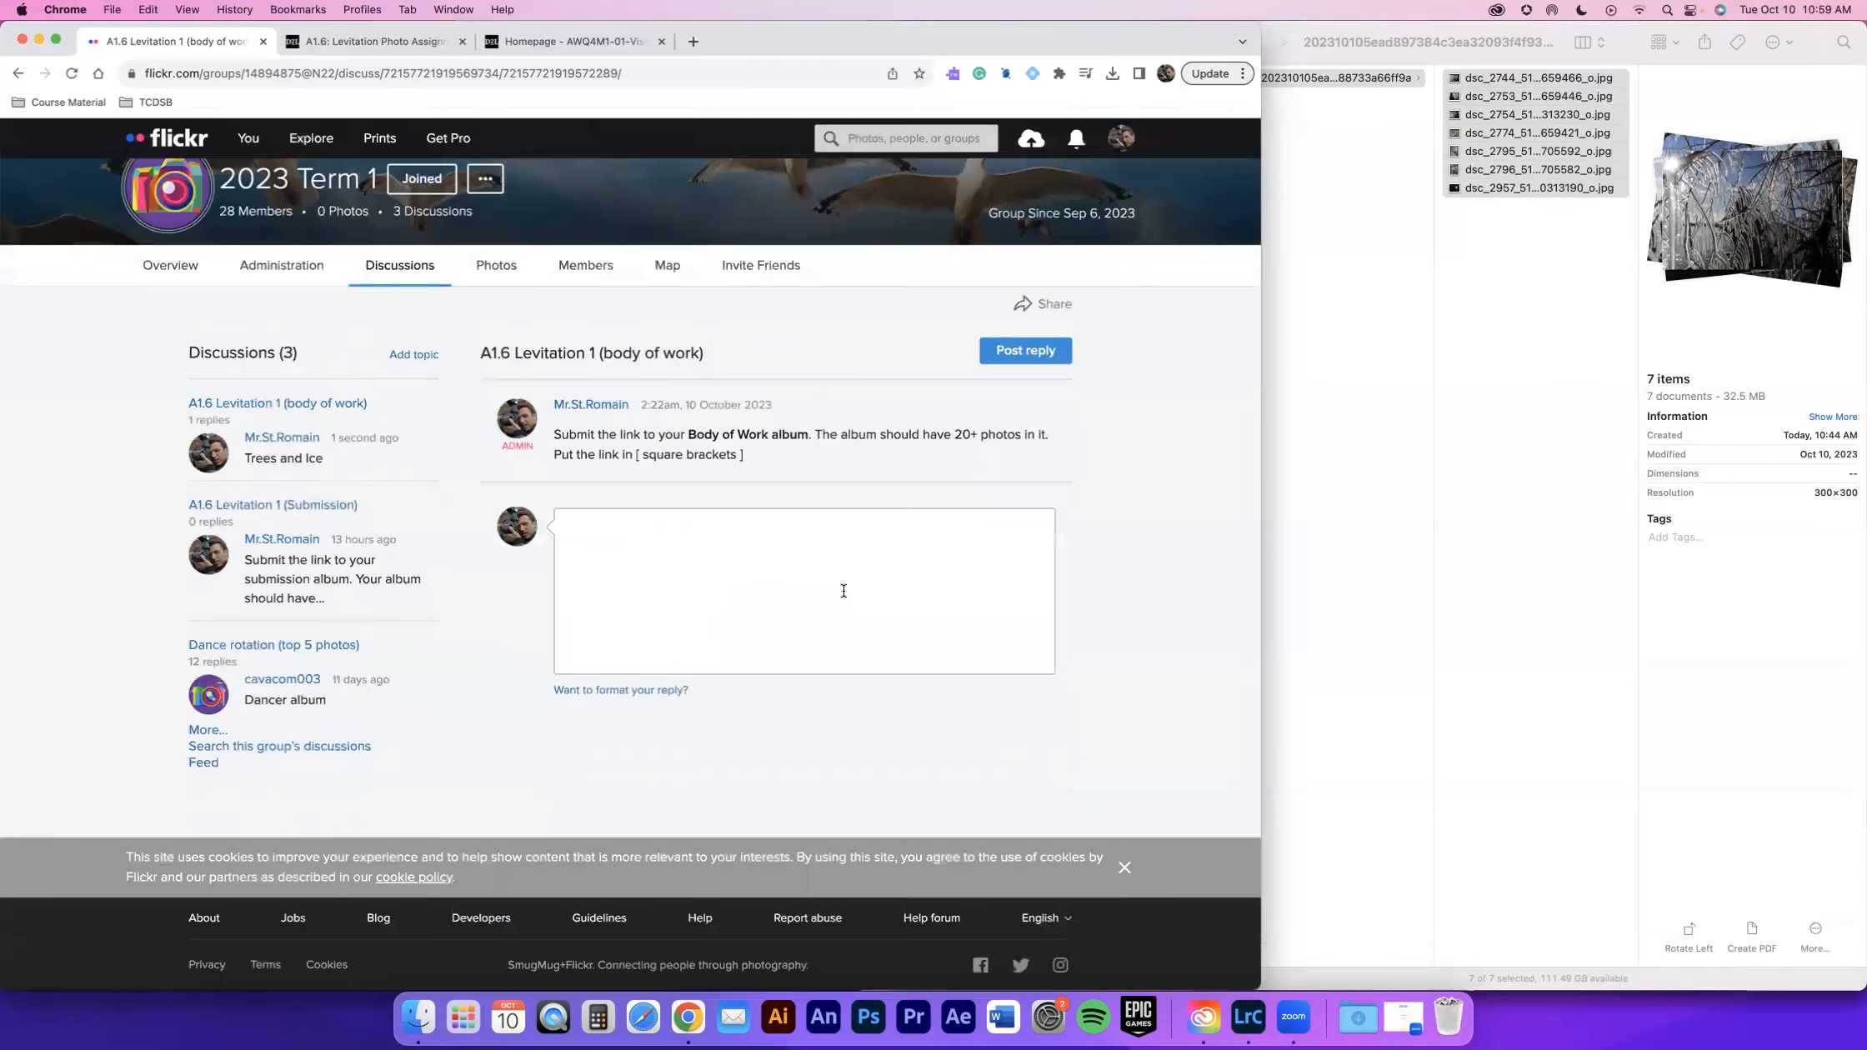
left_click(388, 267)
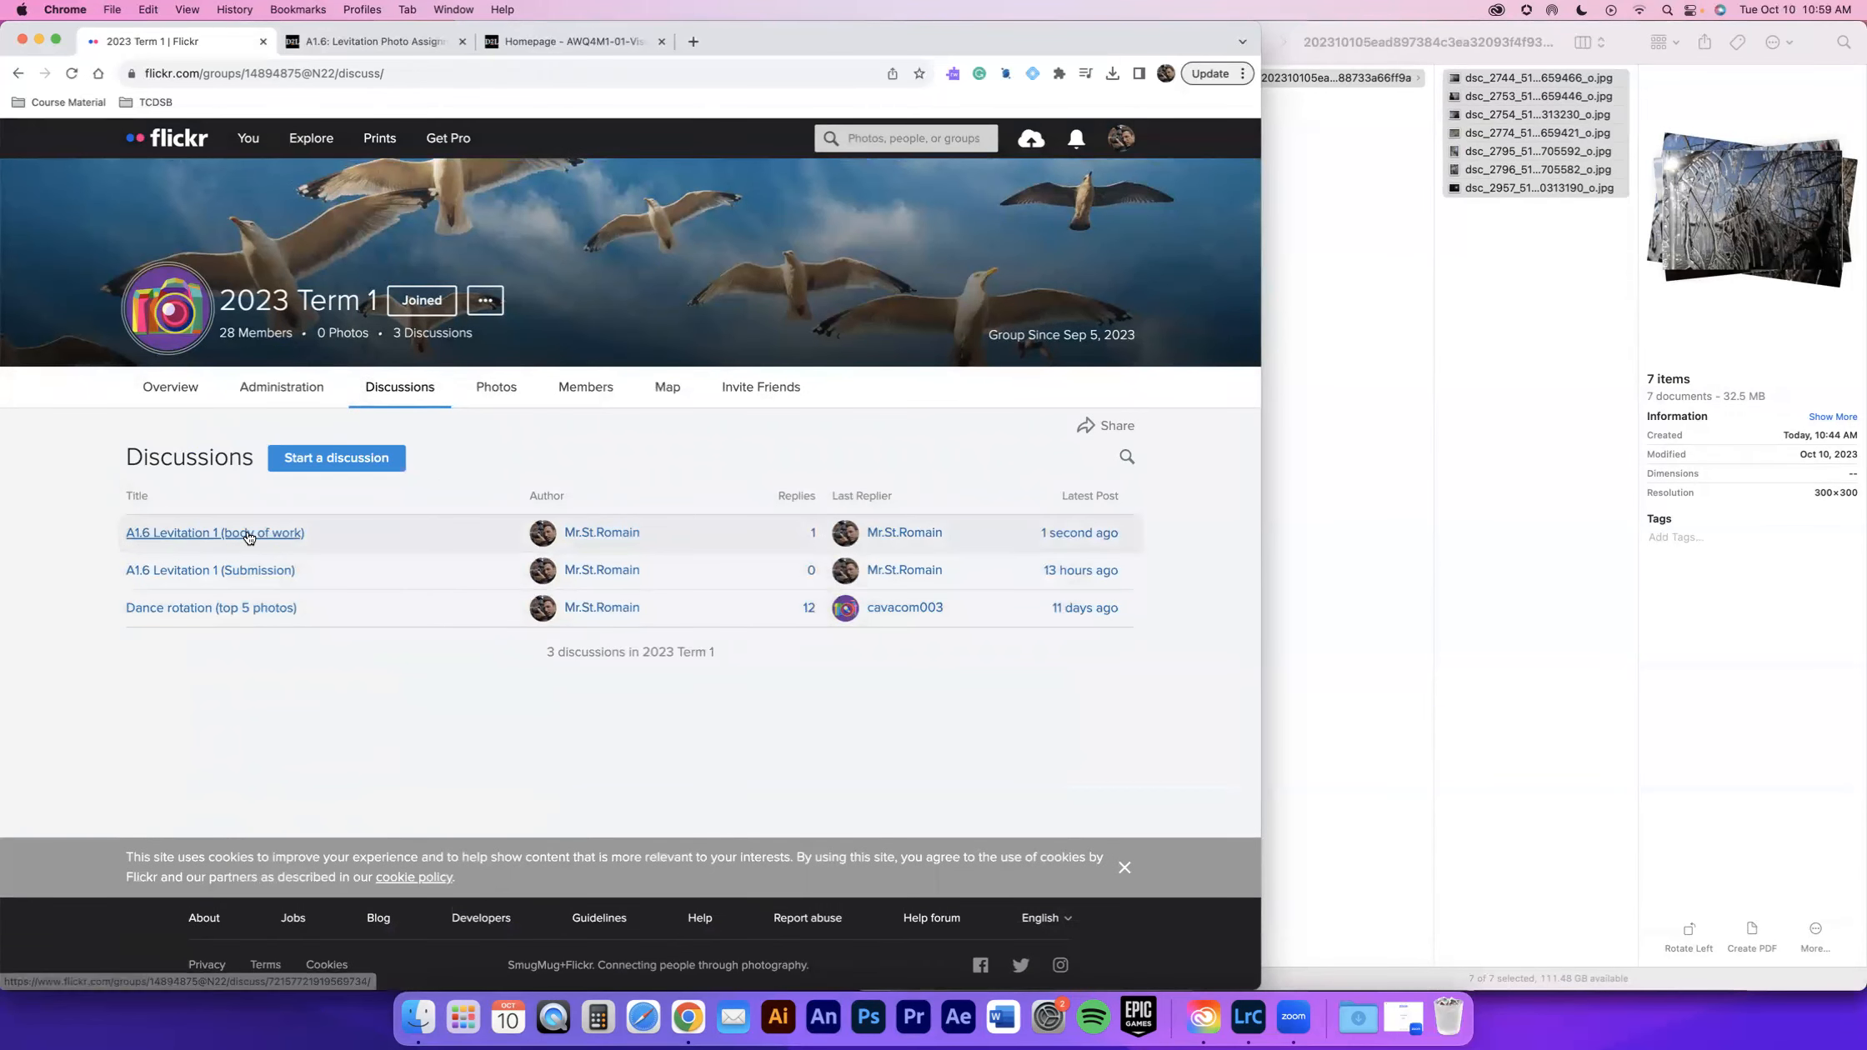
left_click(212, 572)
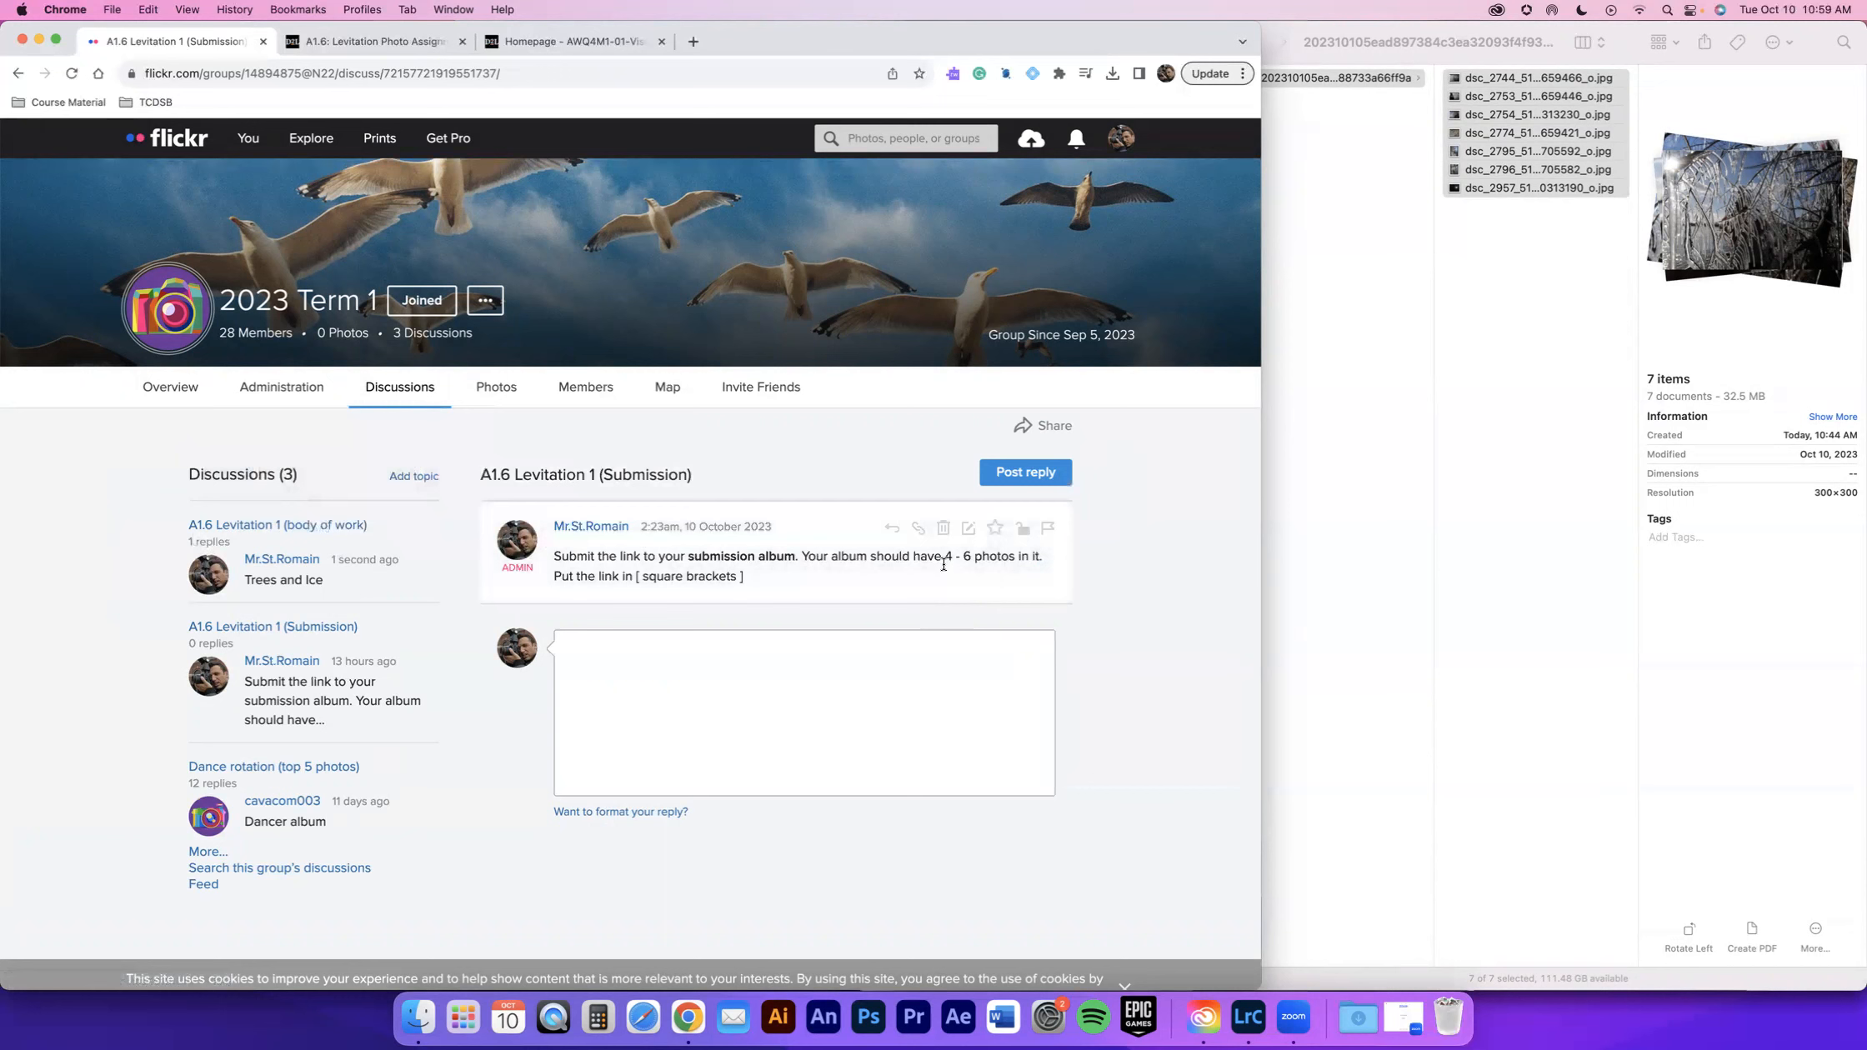
left_click(786, 662)
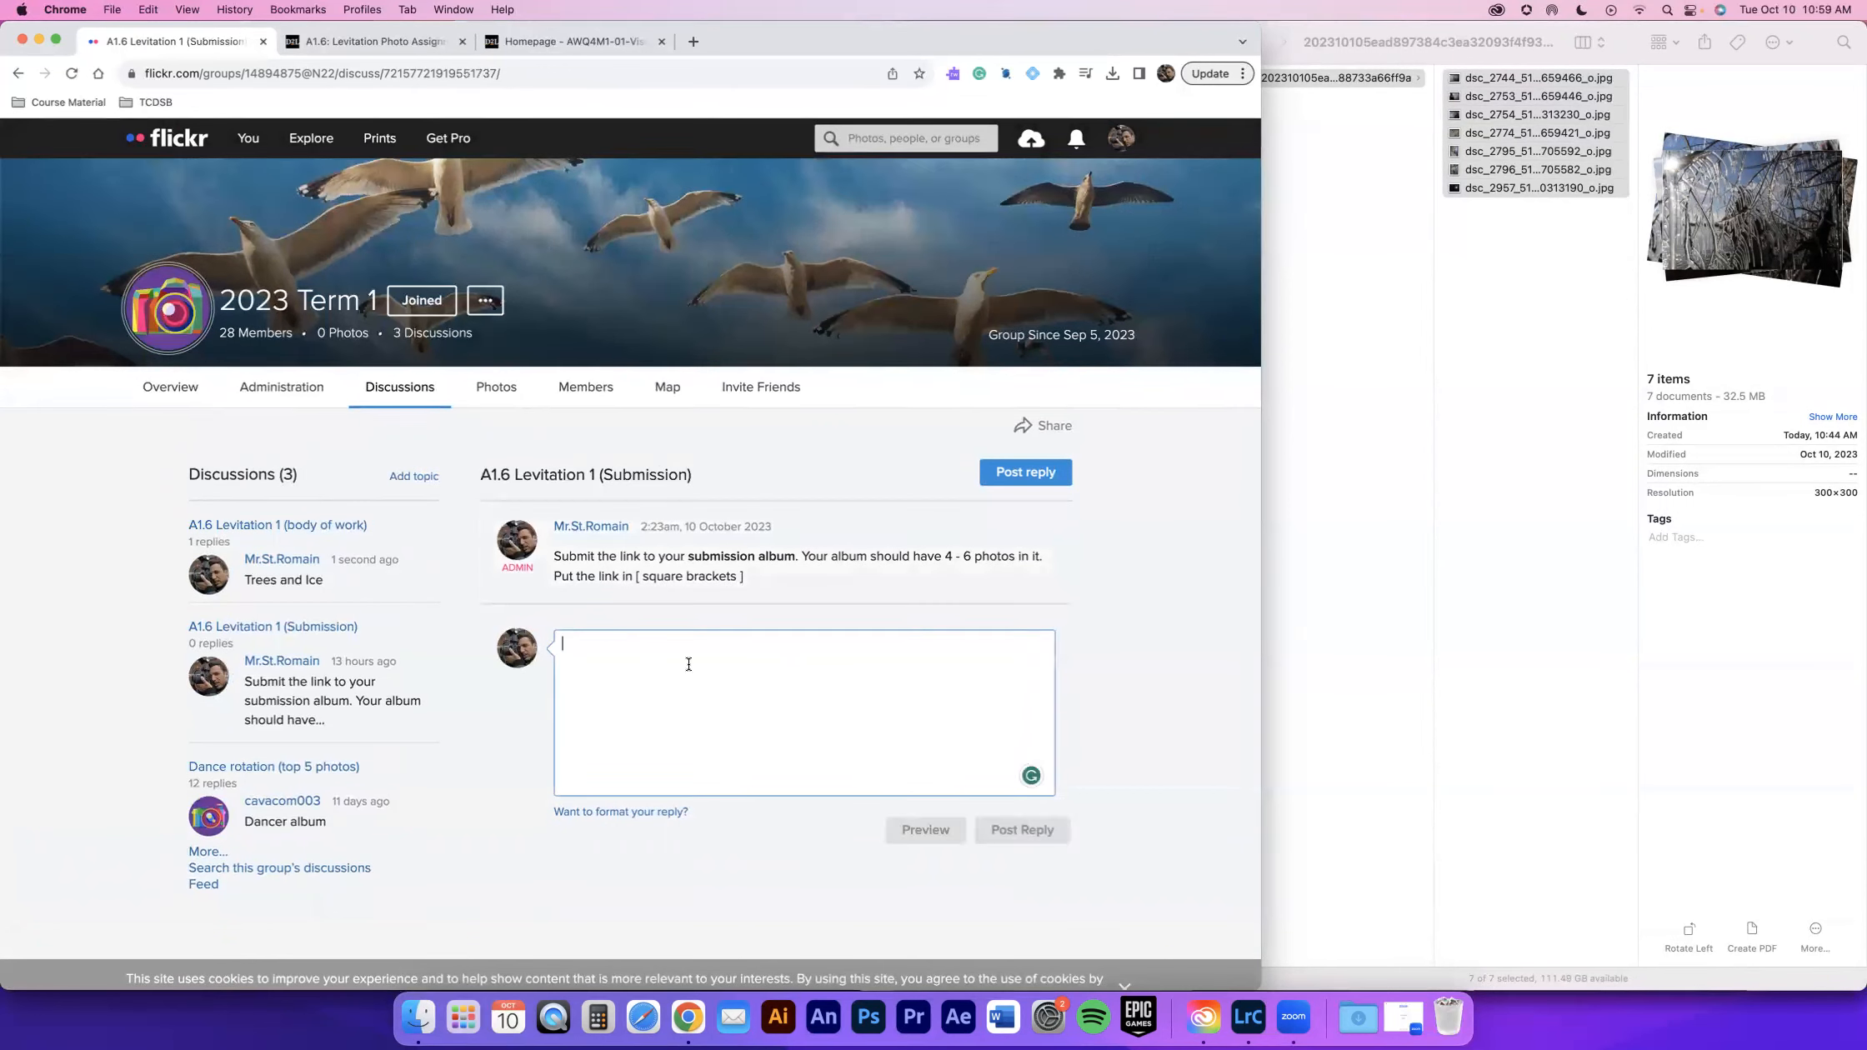
type("[")
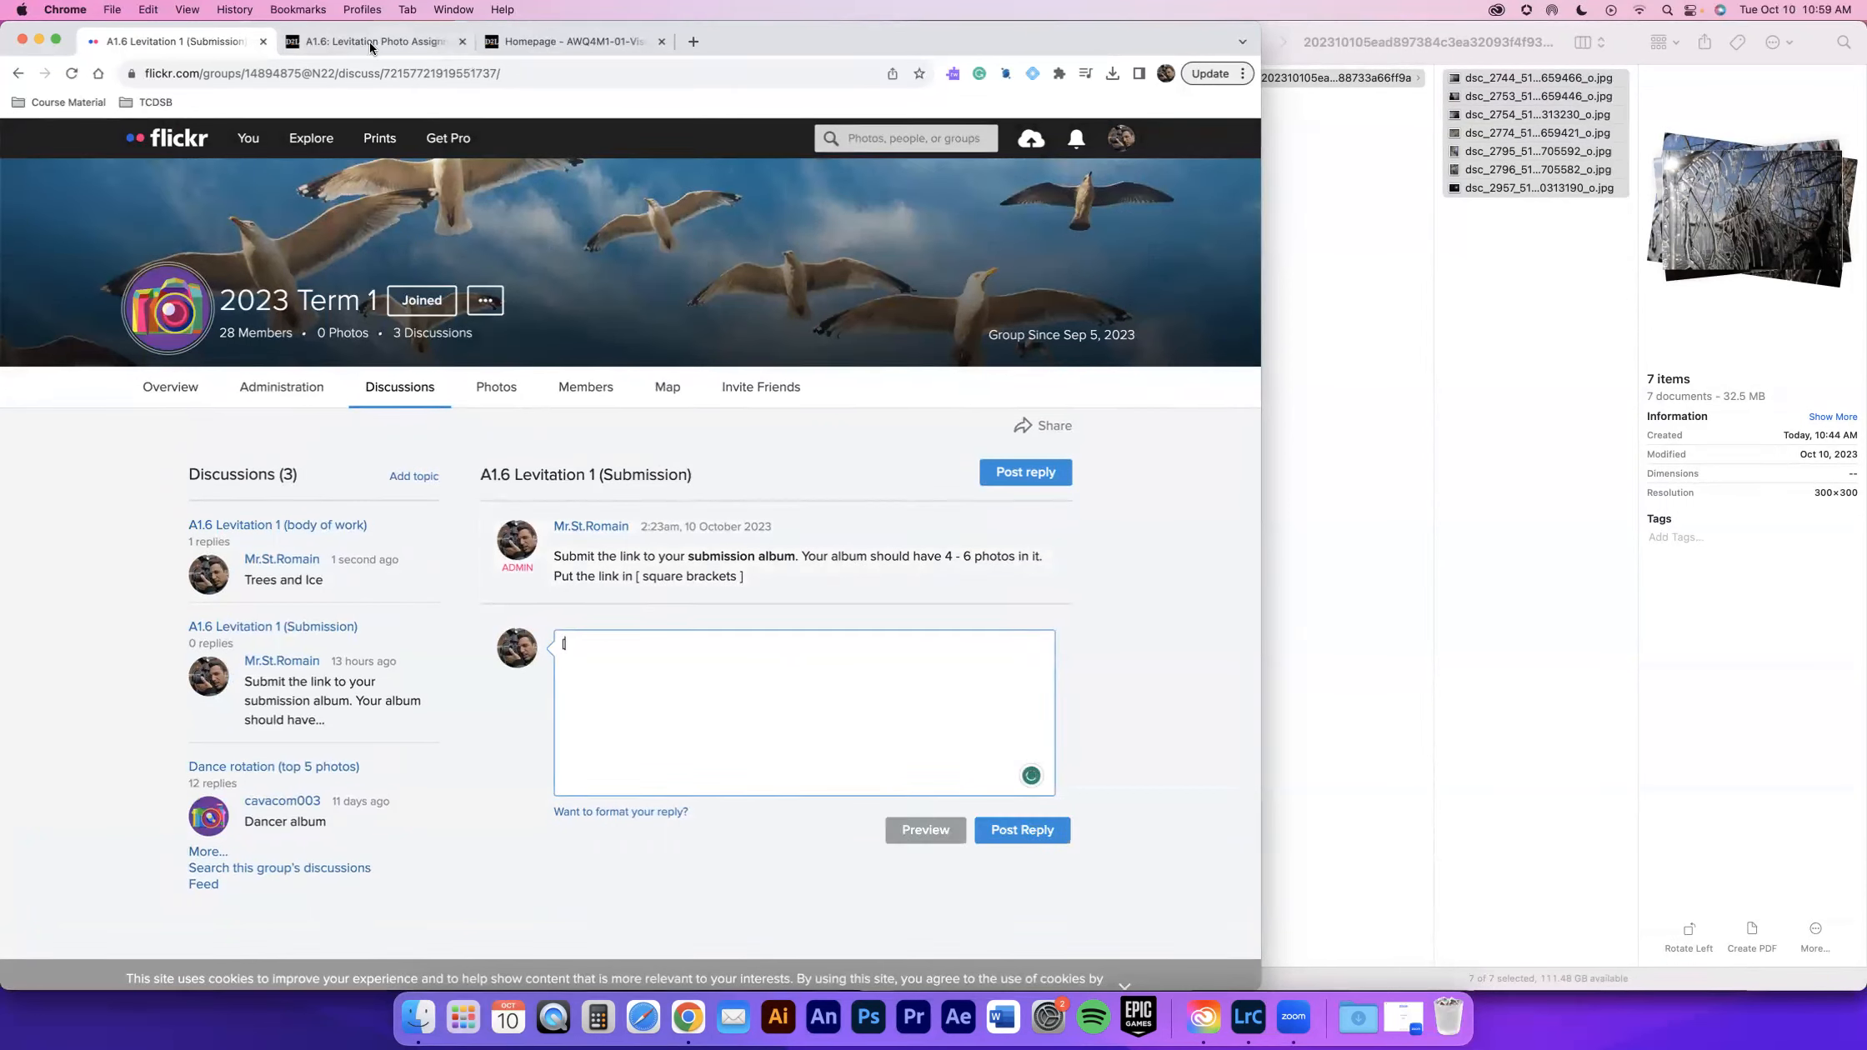
mouse_move(249, 140)
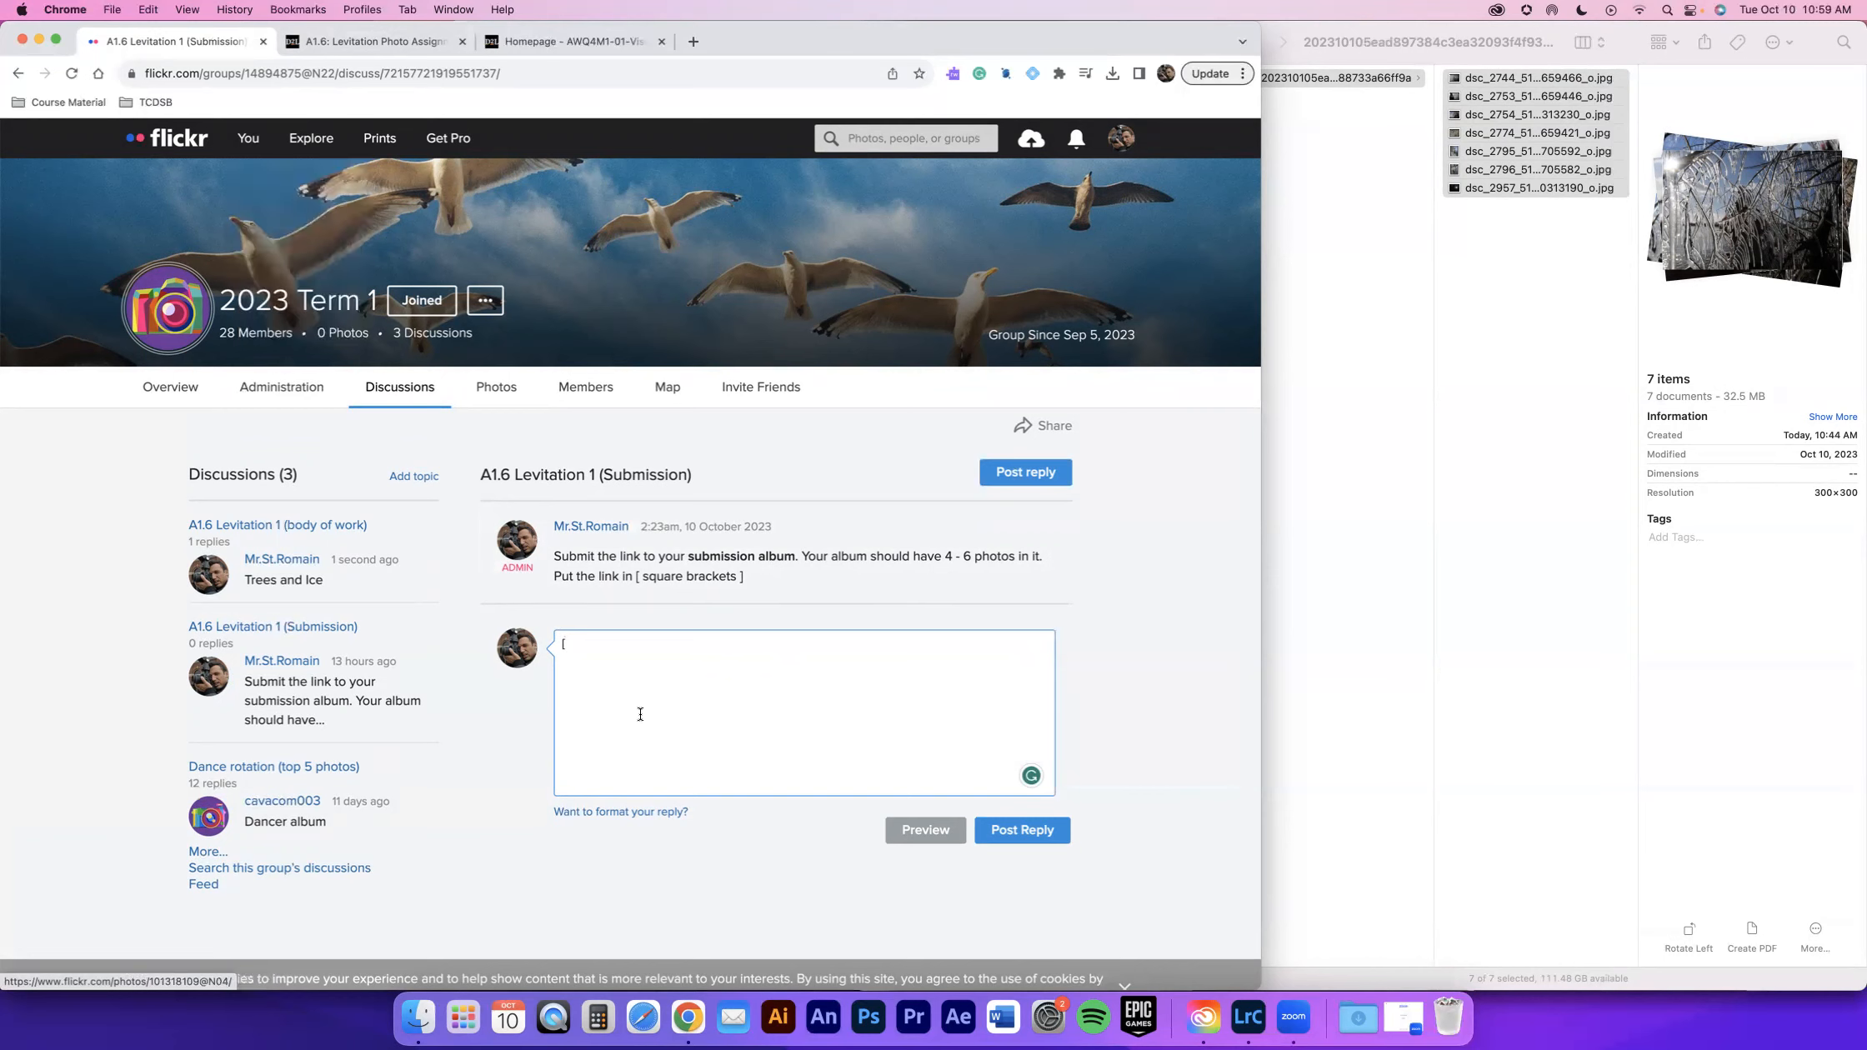
right_click(587, 644)
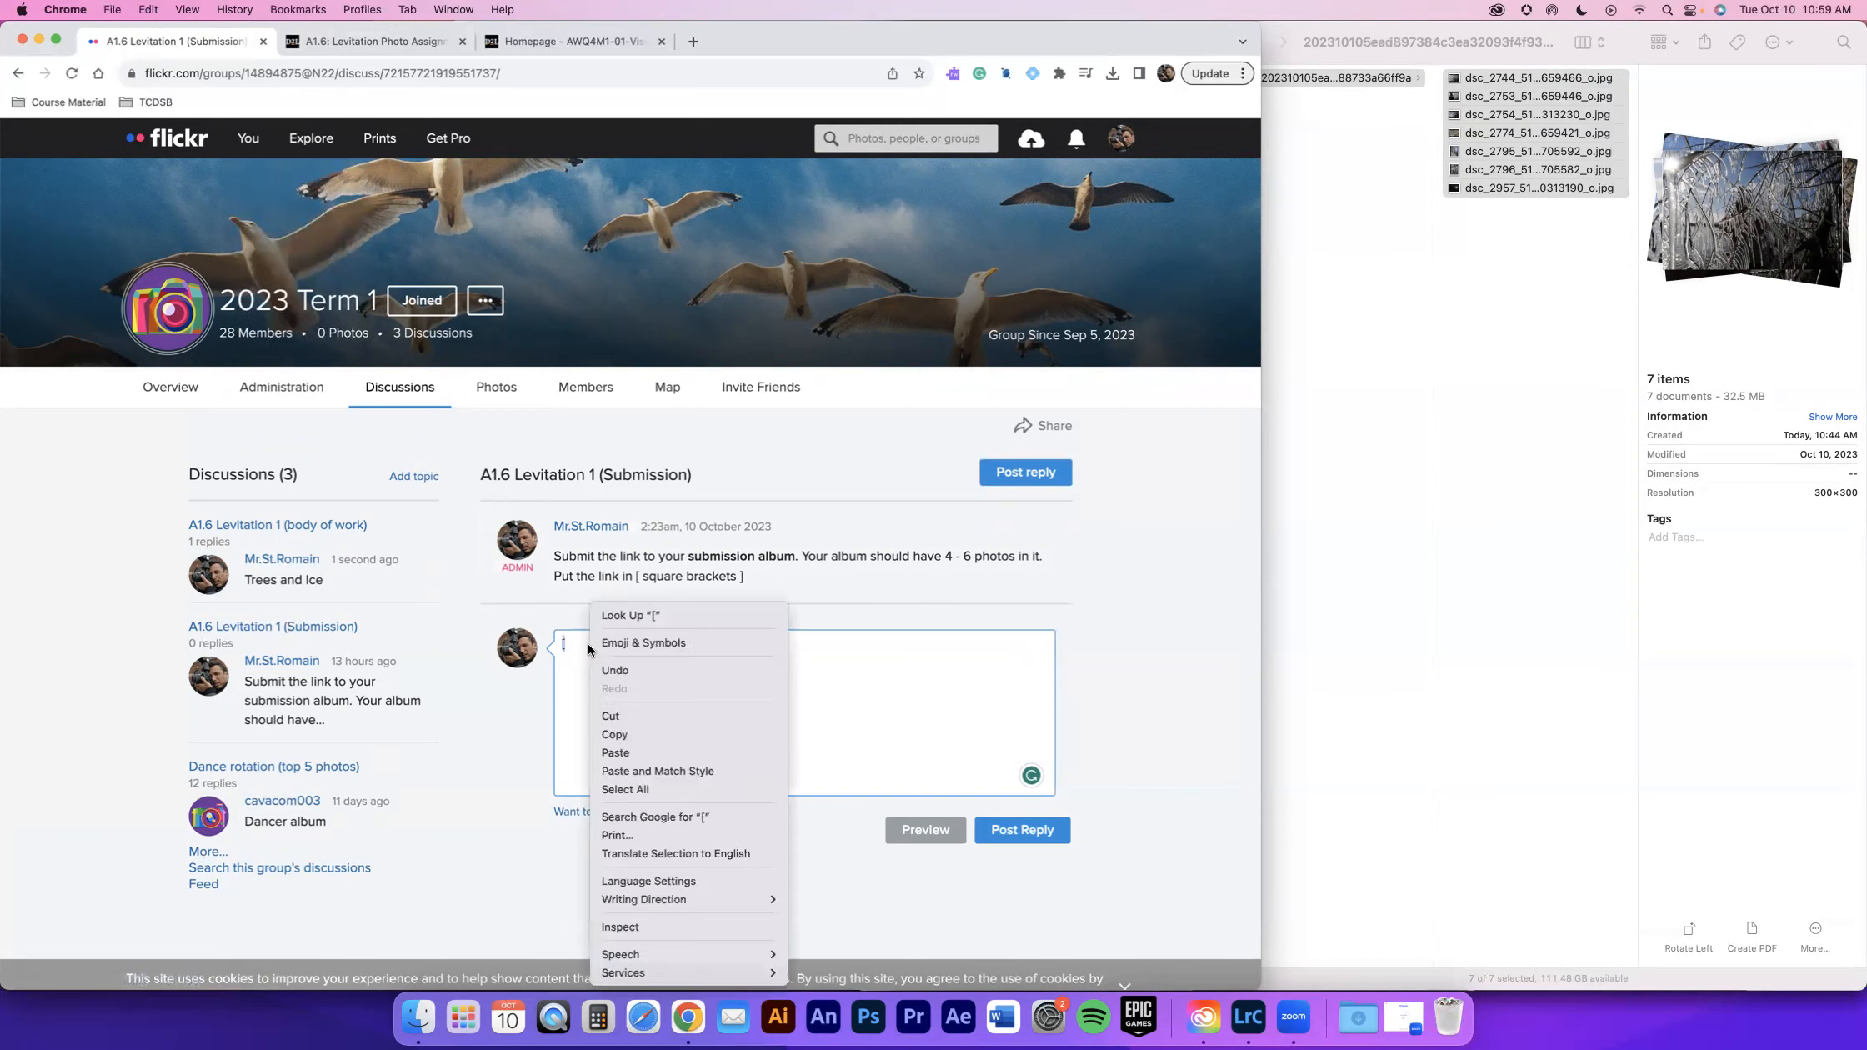
left_click(617, 753)
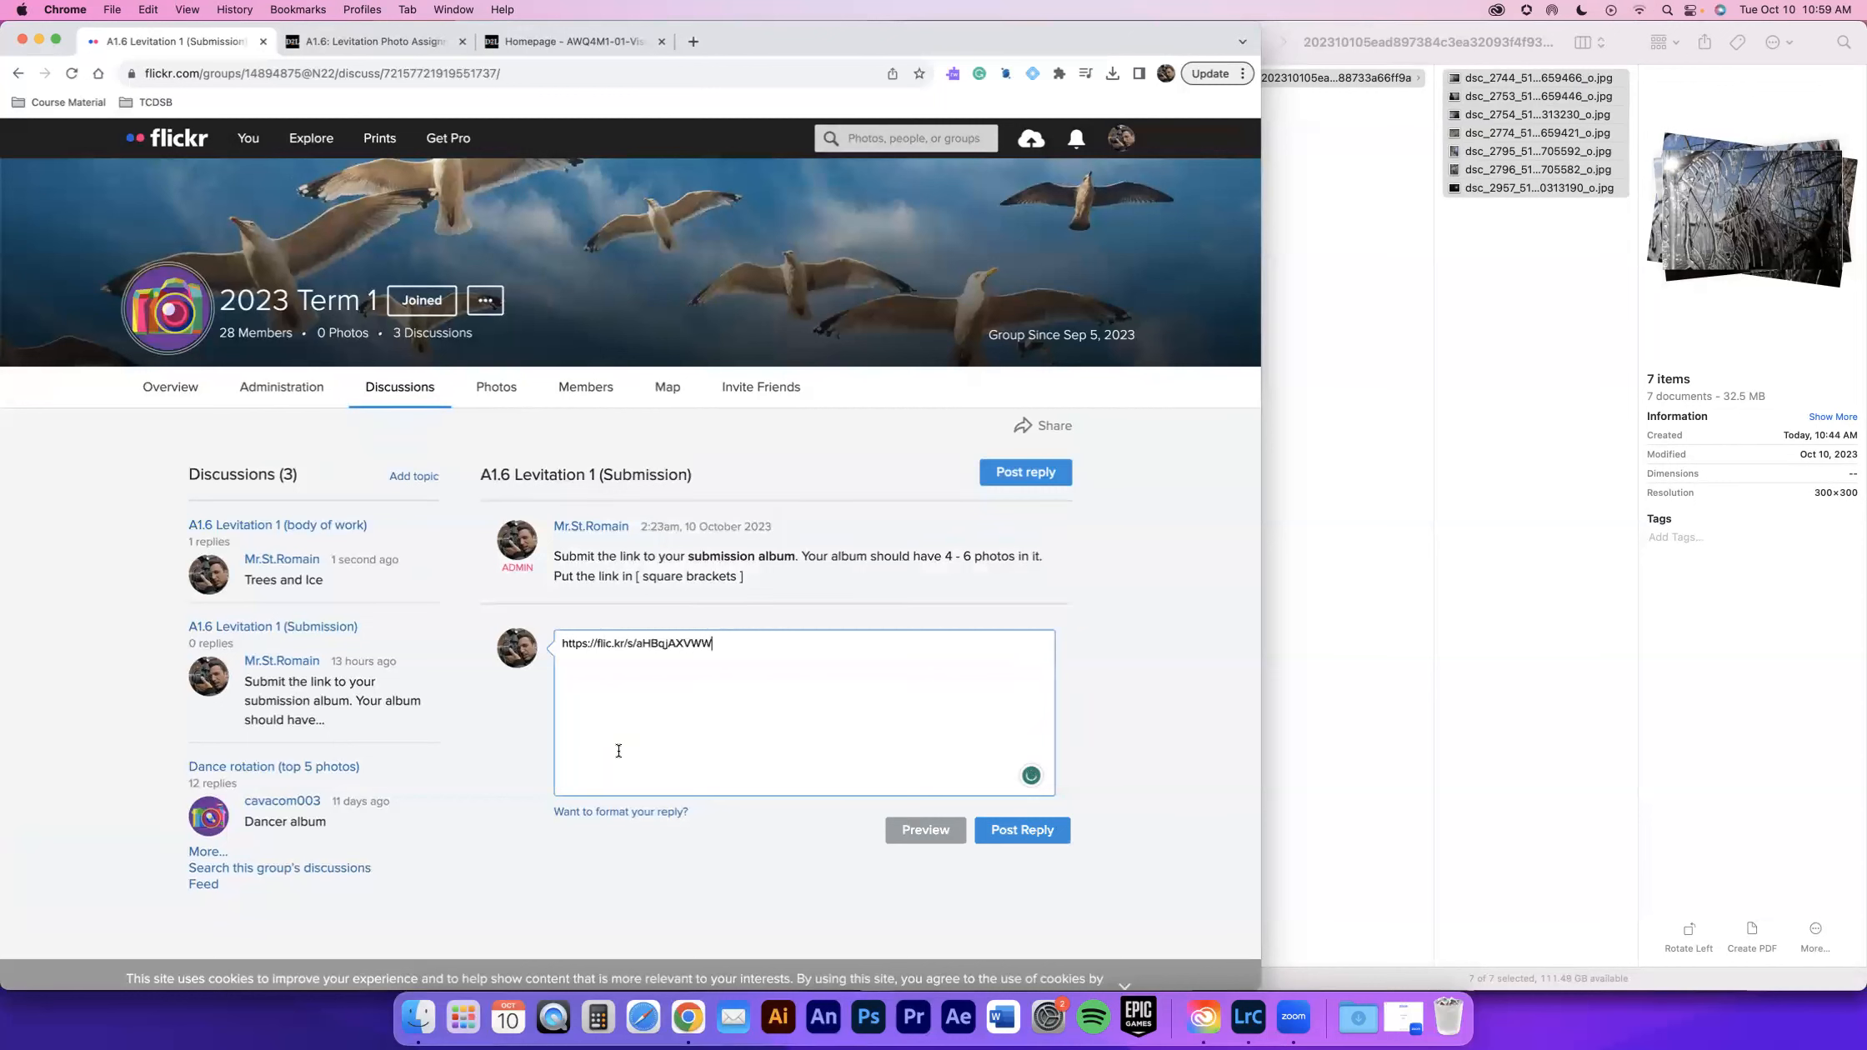
left_click(566, 646)
- Switch to the course site, close the duplicate assignment page and open "A1.6: Levitation Photo Assignment" from the assignments list
left_click(380, 41)
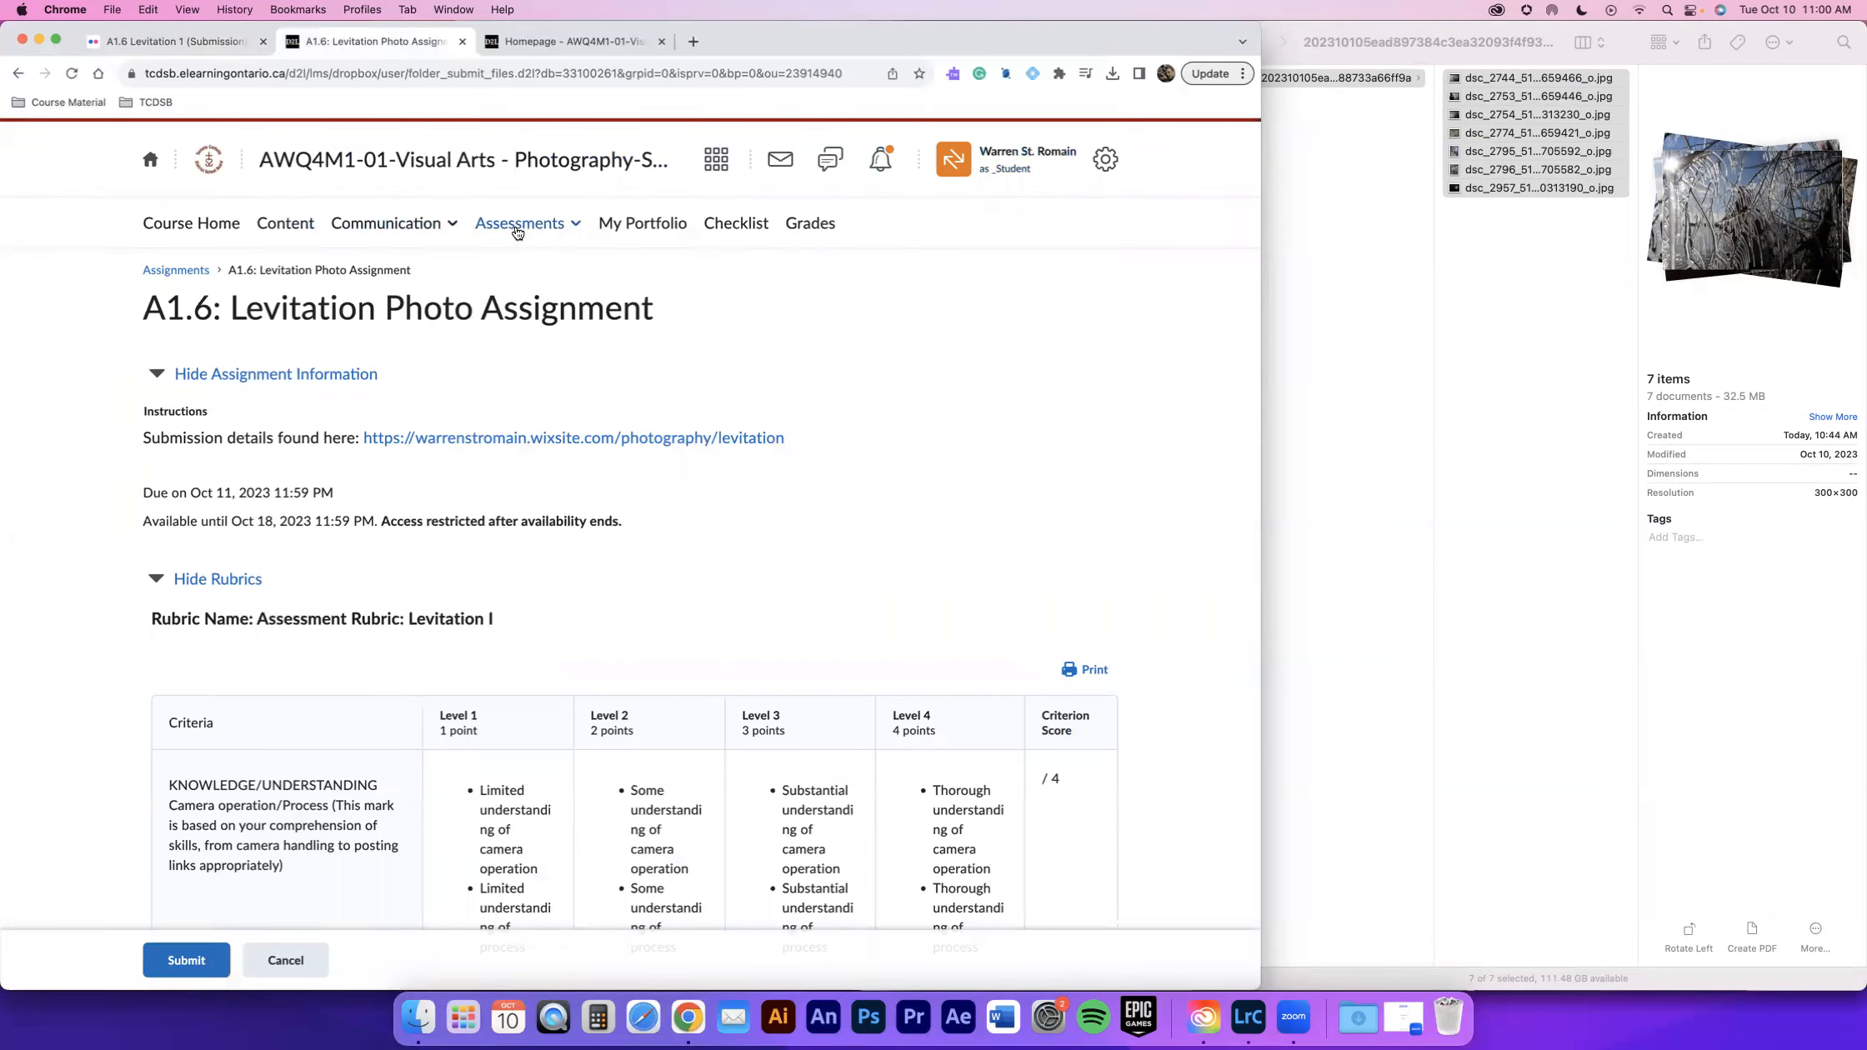
left_click(575, 38)
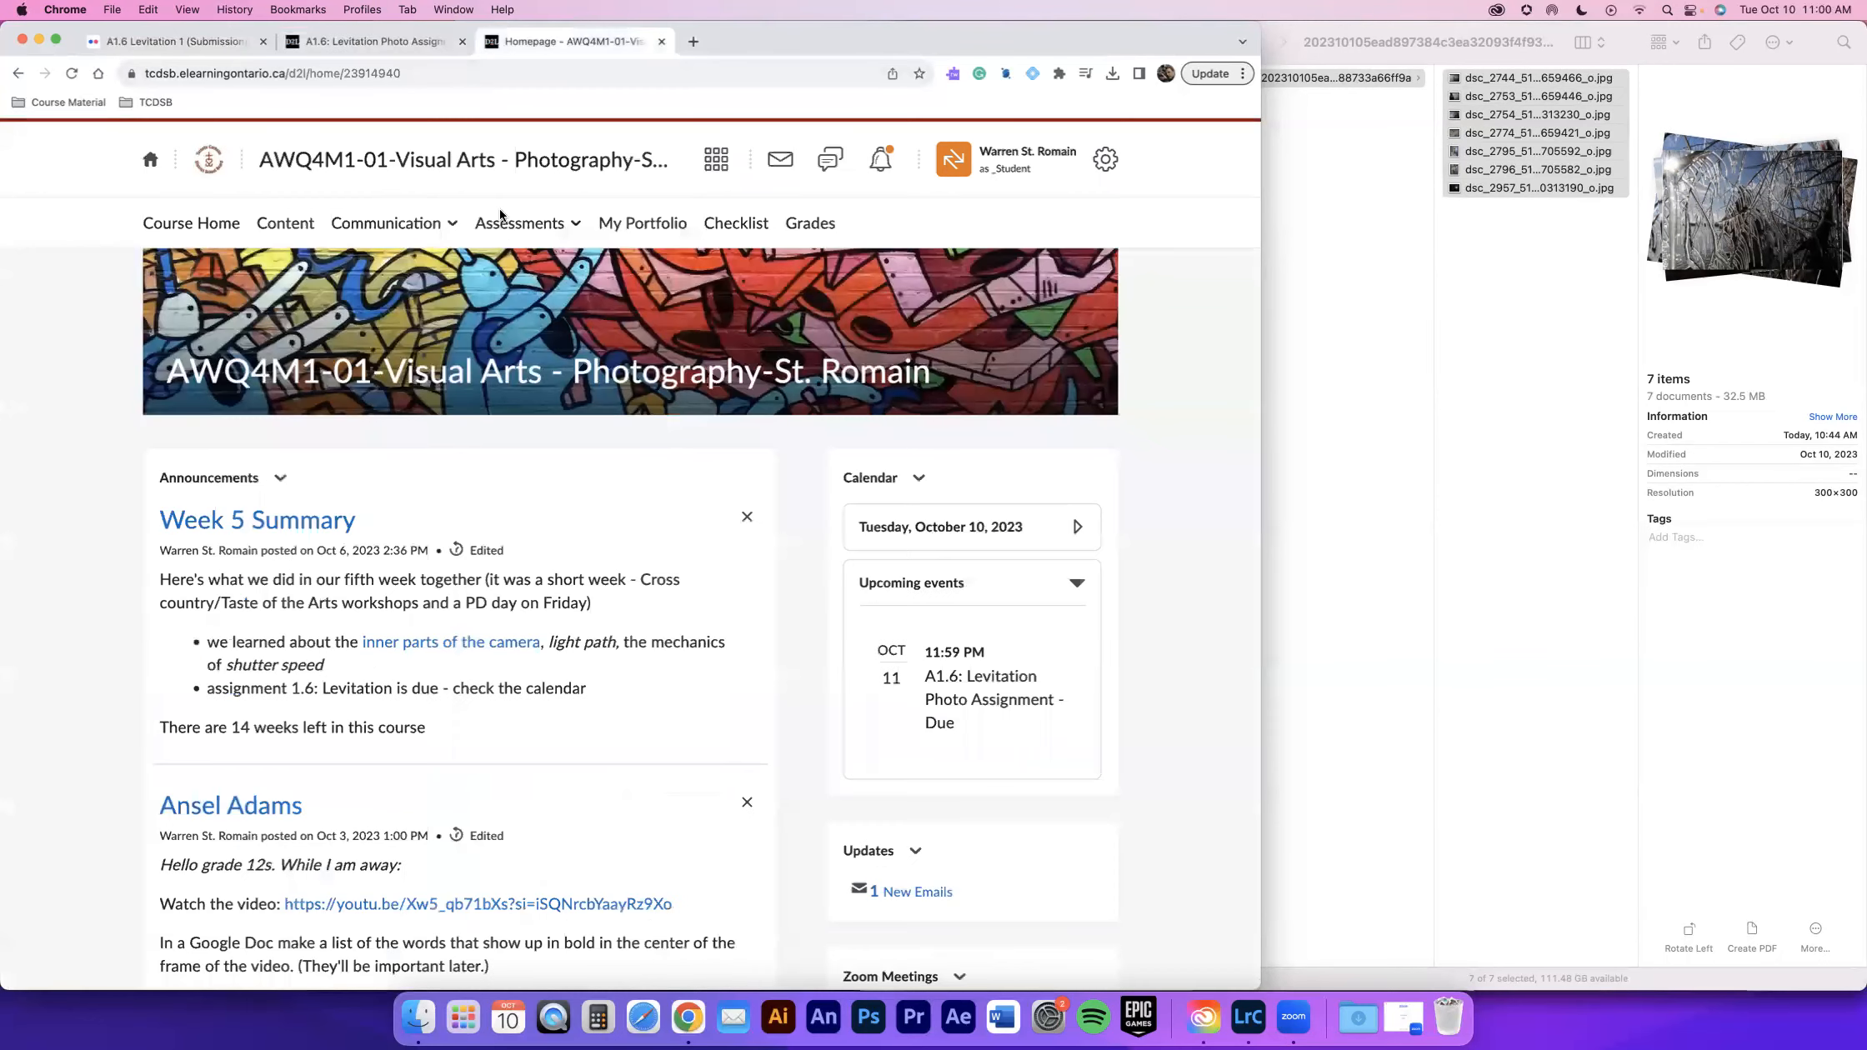
left_click(463, 41)
left_click(510, 225)
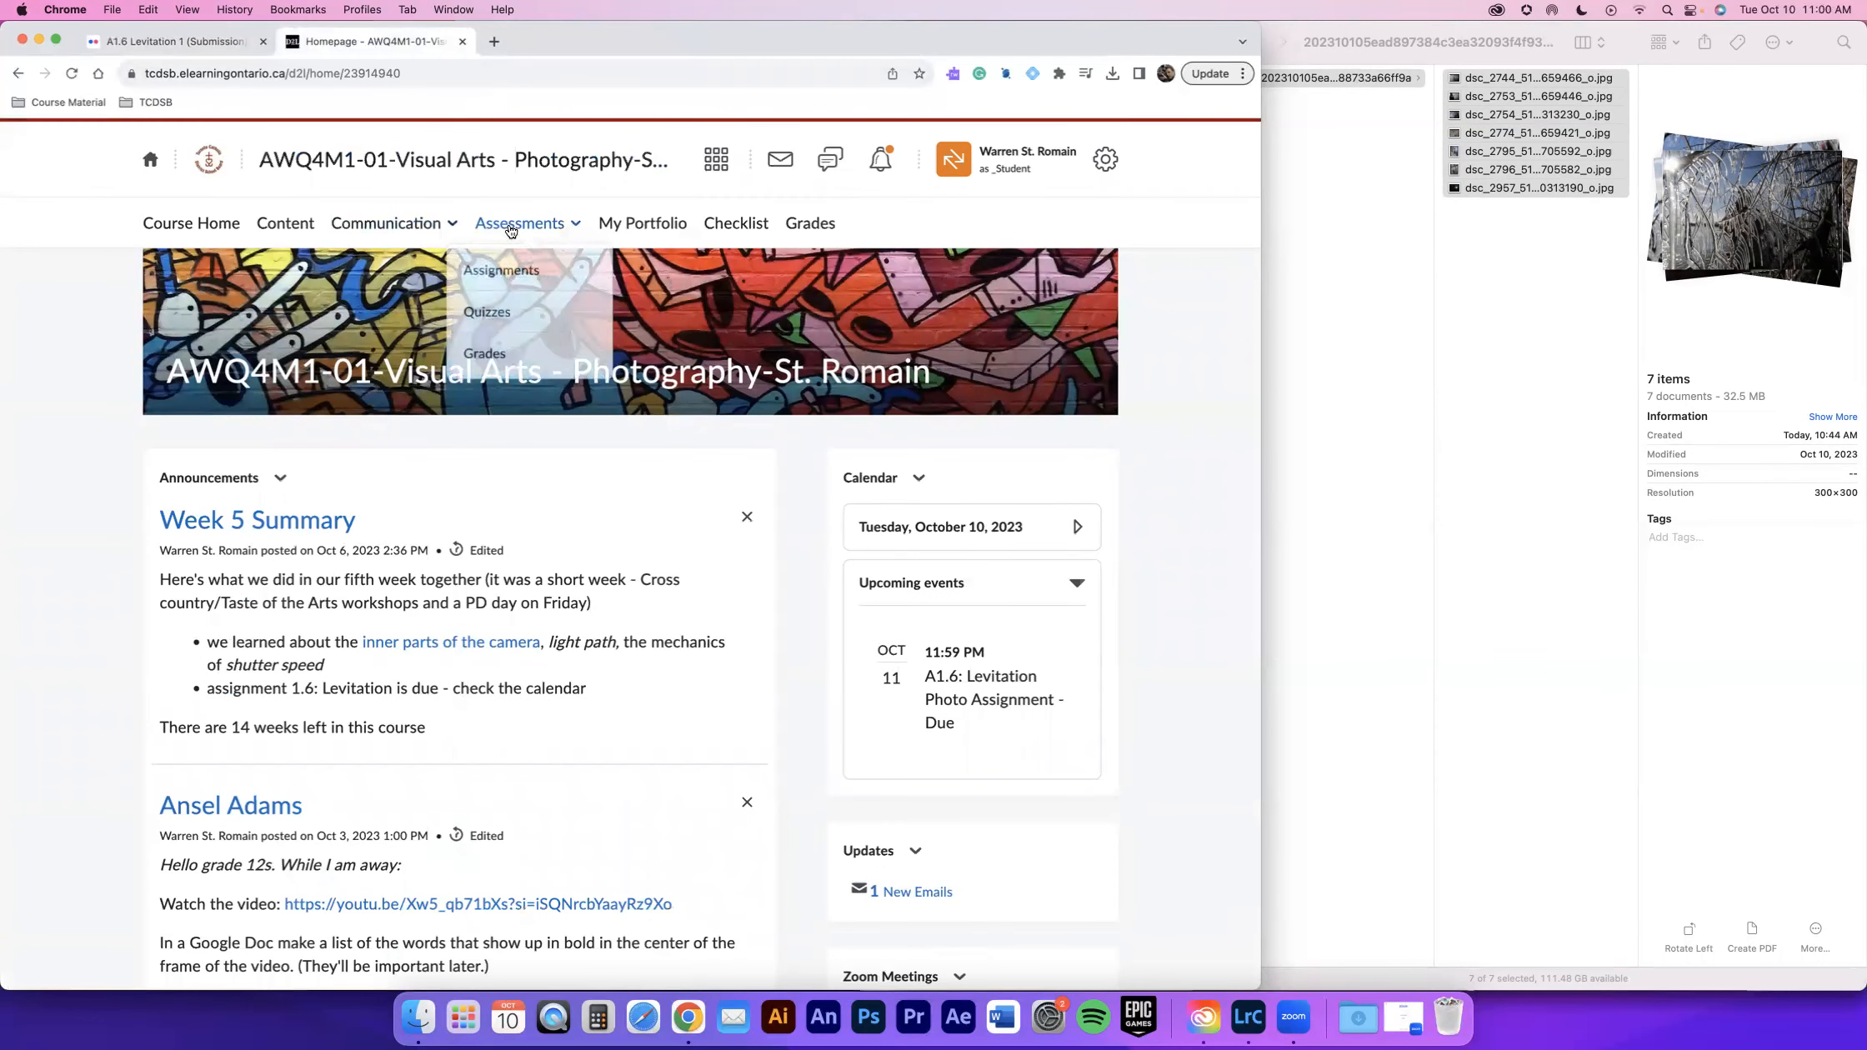
left_click(505, 272)
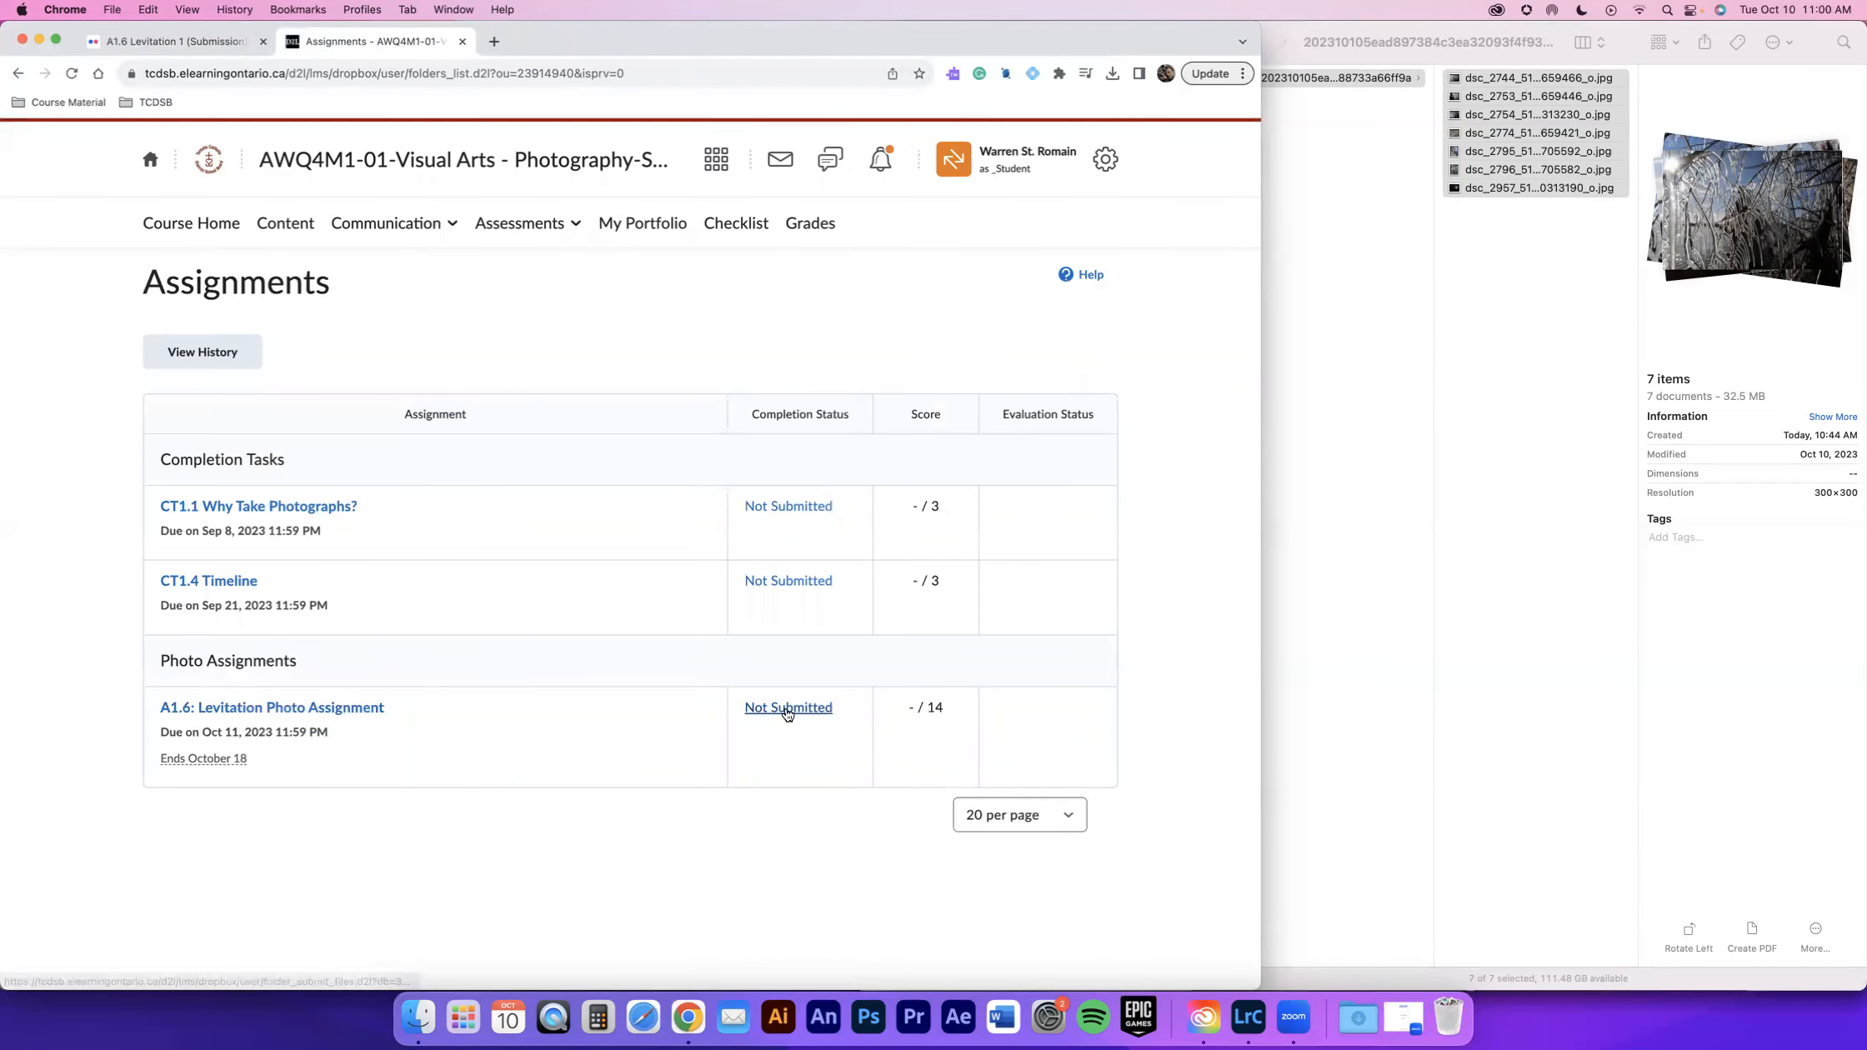
left_click(254, 710)
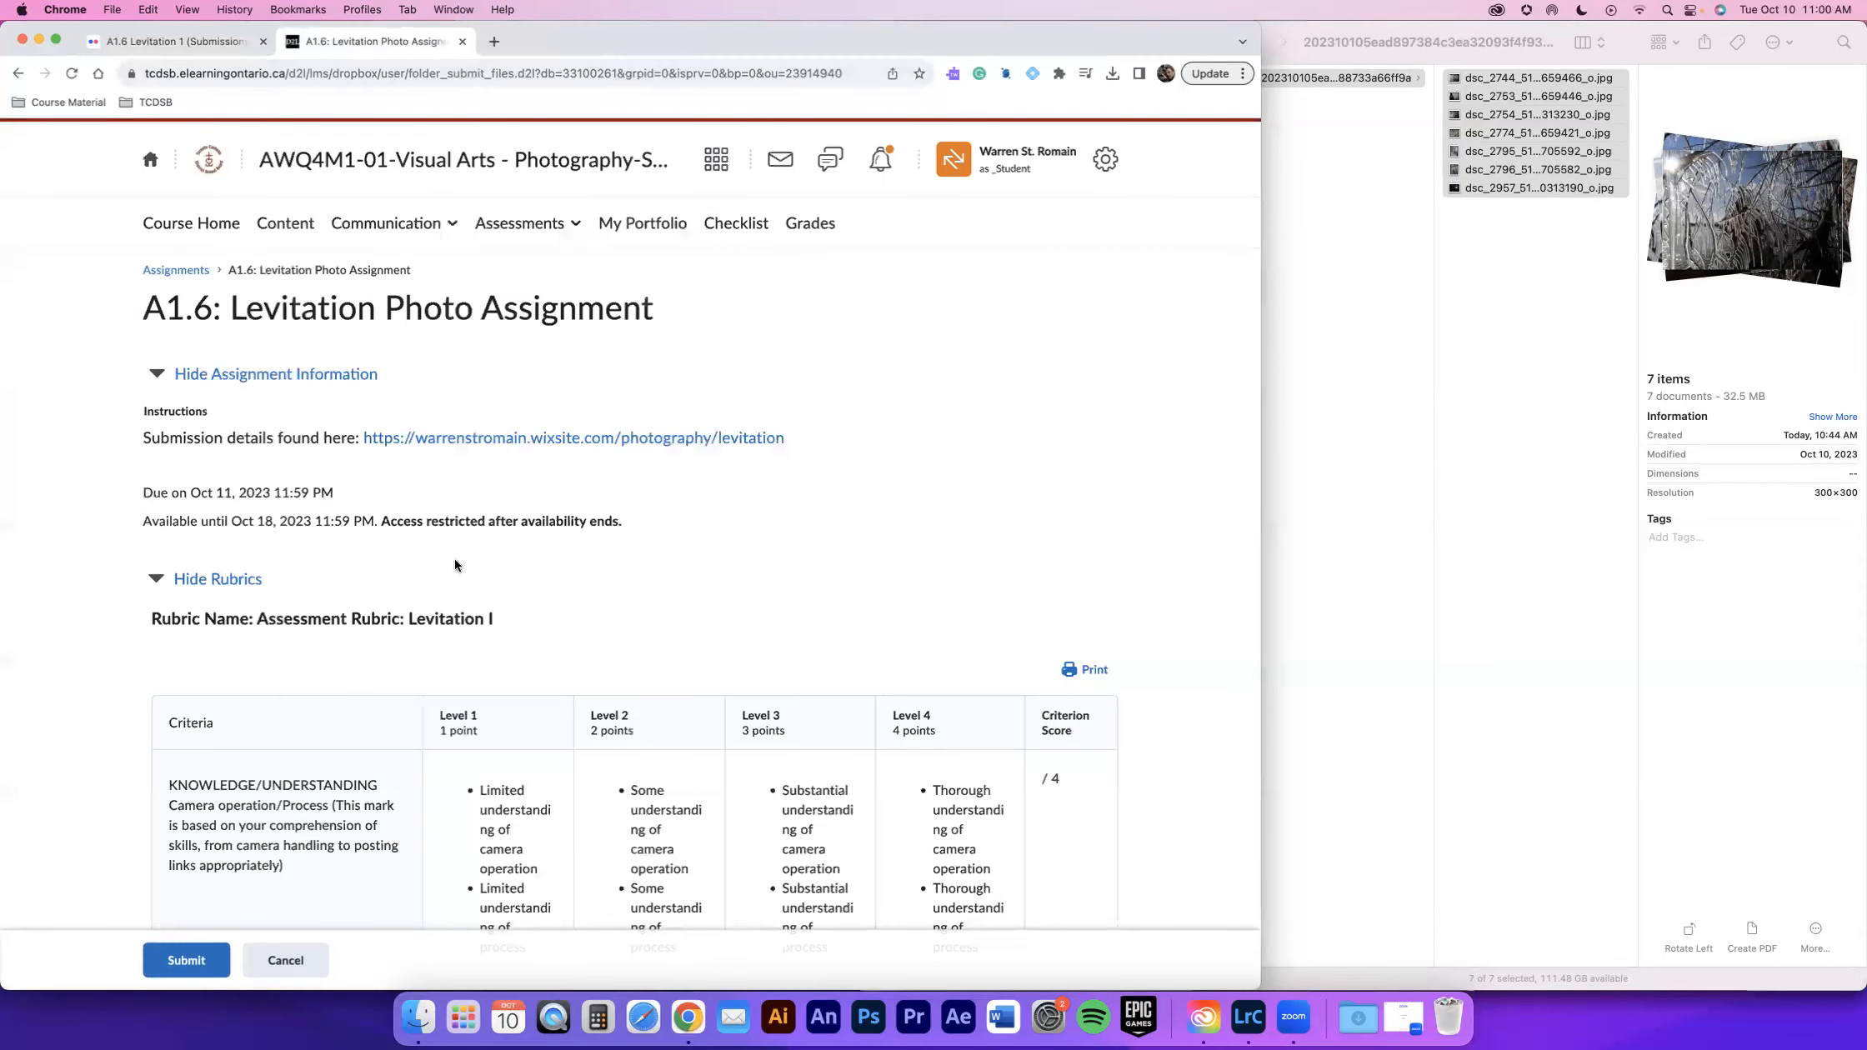
- Enter the lines "Link to Submission" and "Link to Bodyt of Work" in the assignment's text submission
scroll(457, 559, "down", 15)
scroll(470, 638, "down", 5)
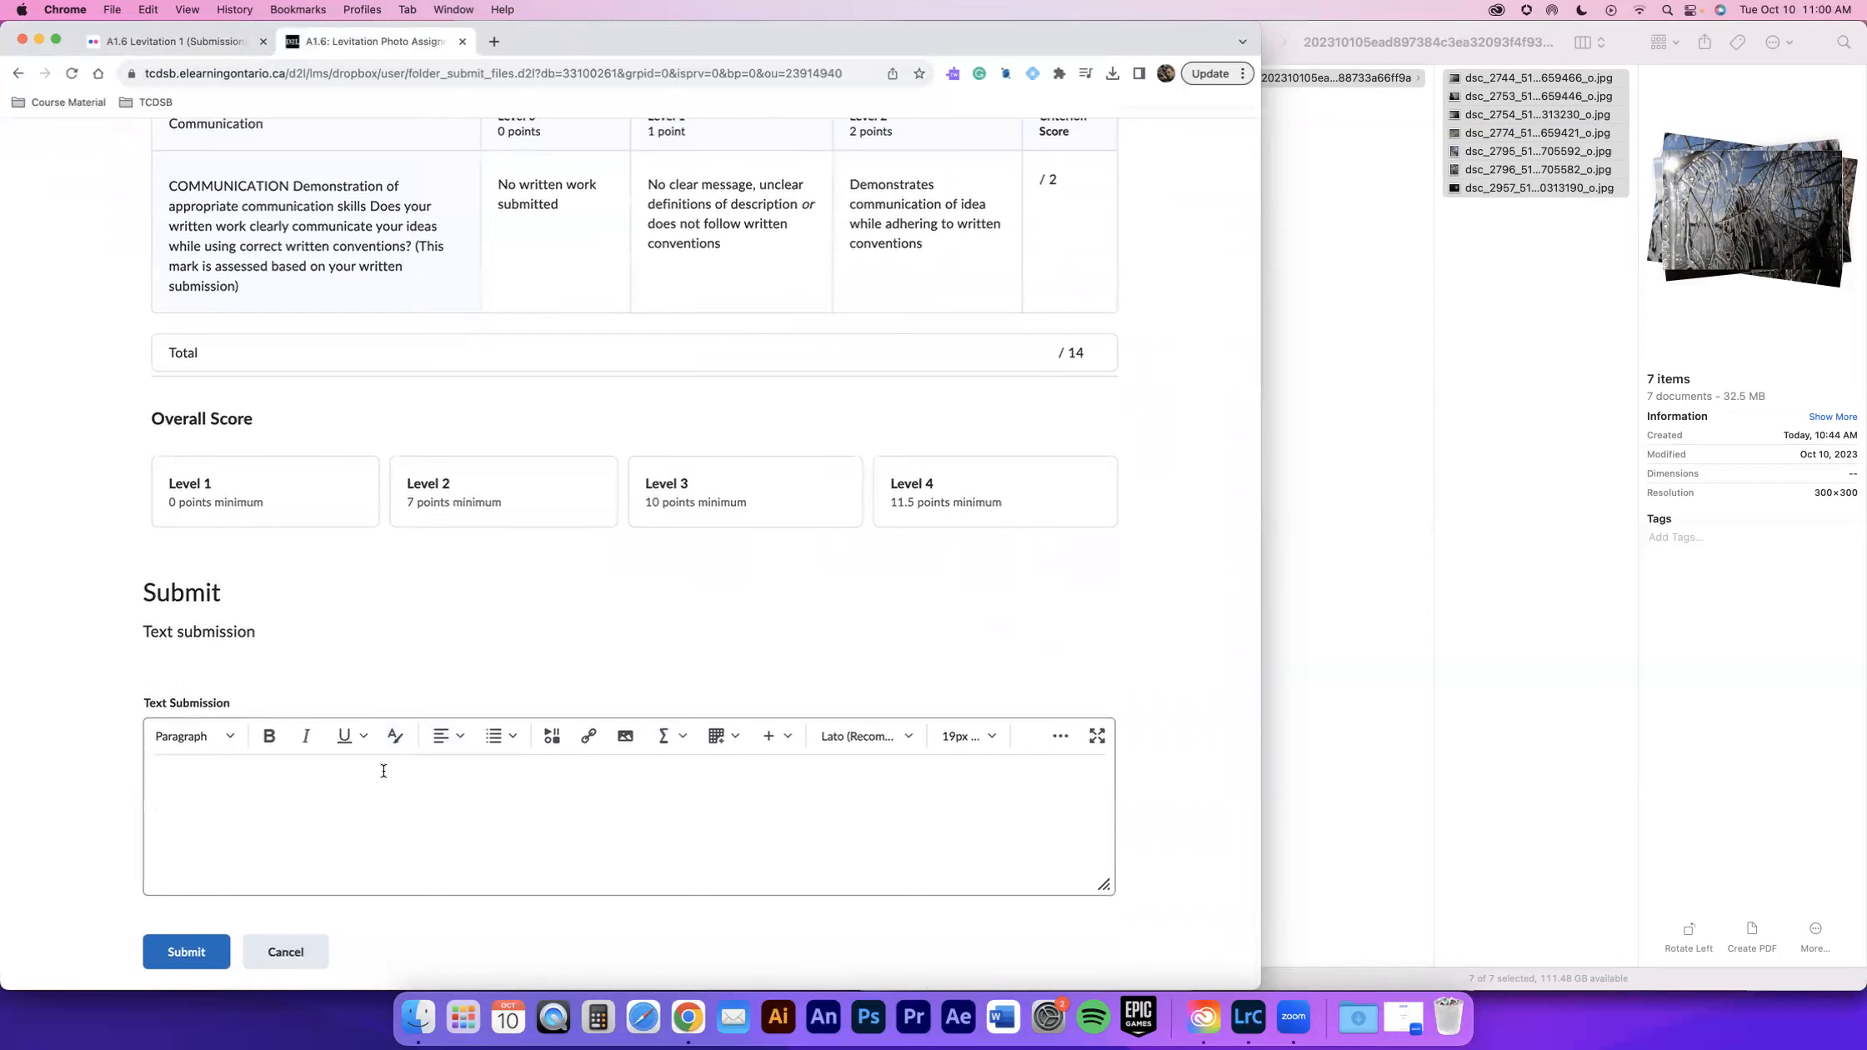
left_click(383, 771)
type("Link to Submission")
key("Return")
type("Link to ")
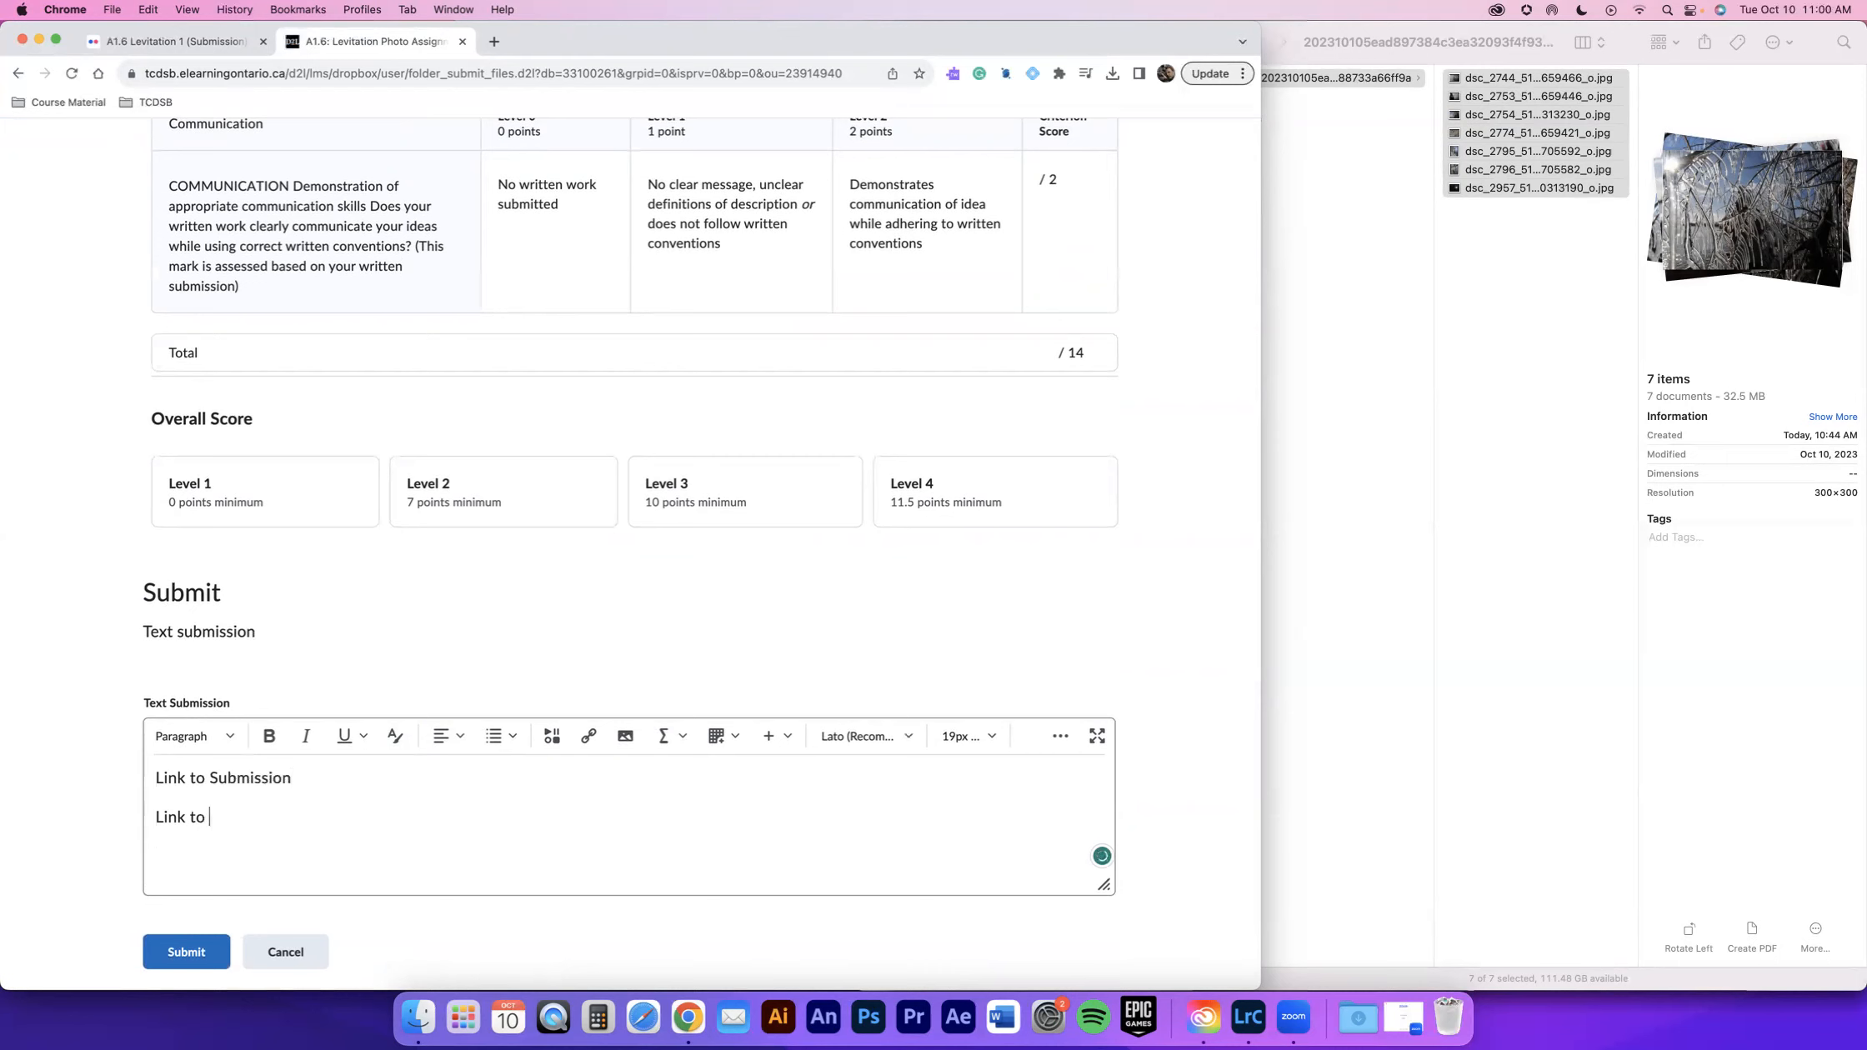
type("Bodyt of Work")
left_click(357, 777)
type("https://flic.kr/s/aHBqjAXVWW")
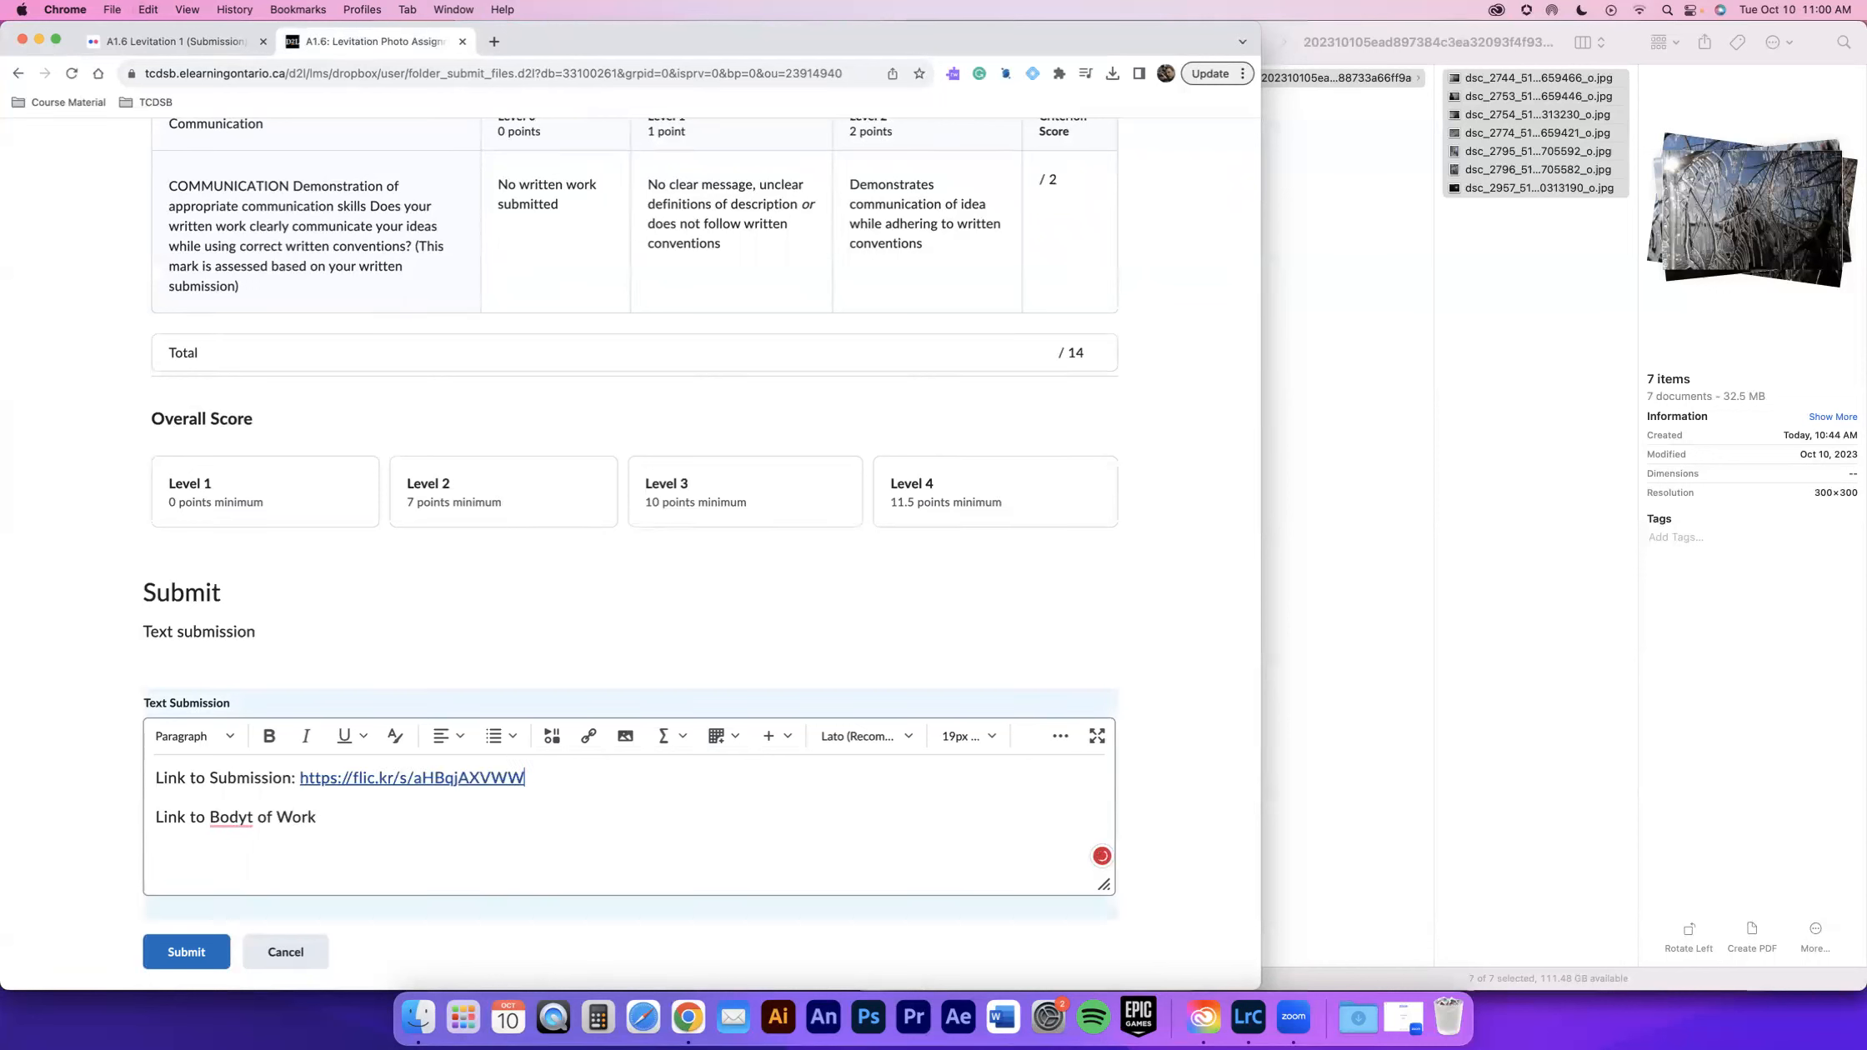
left_click(337, 821)
type(":")
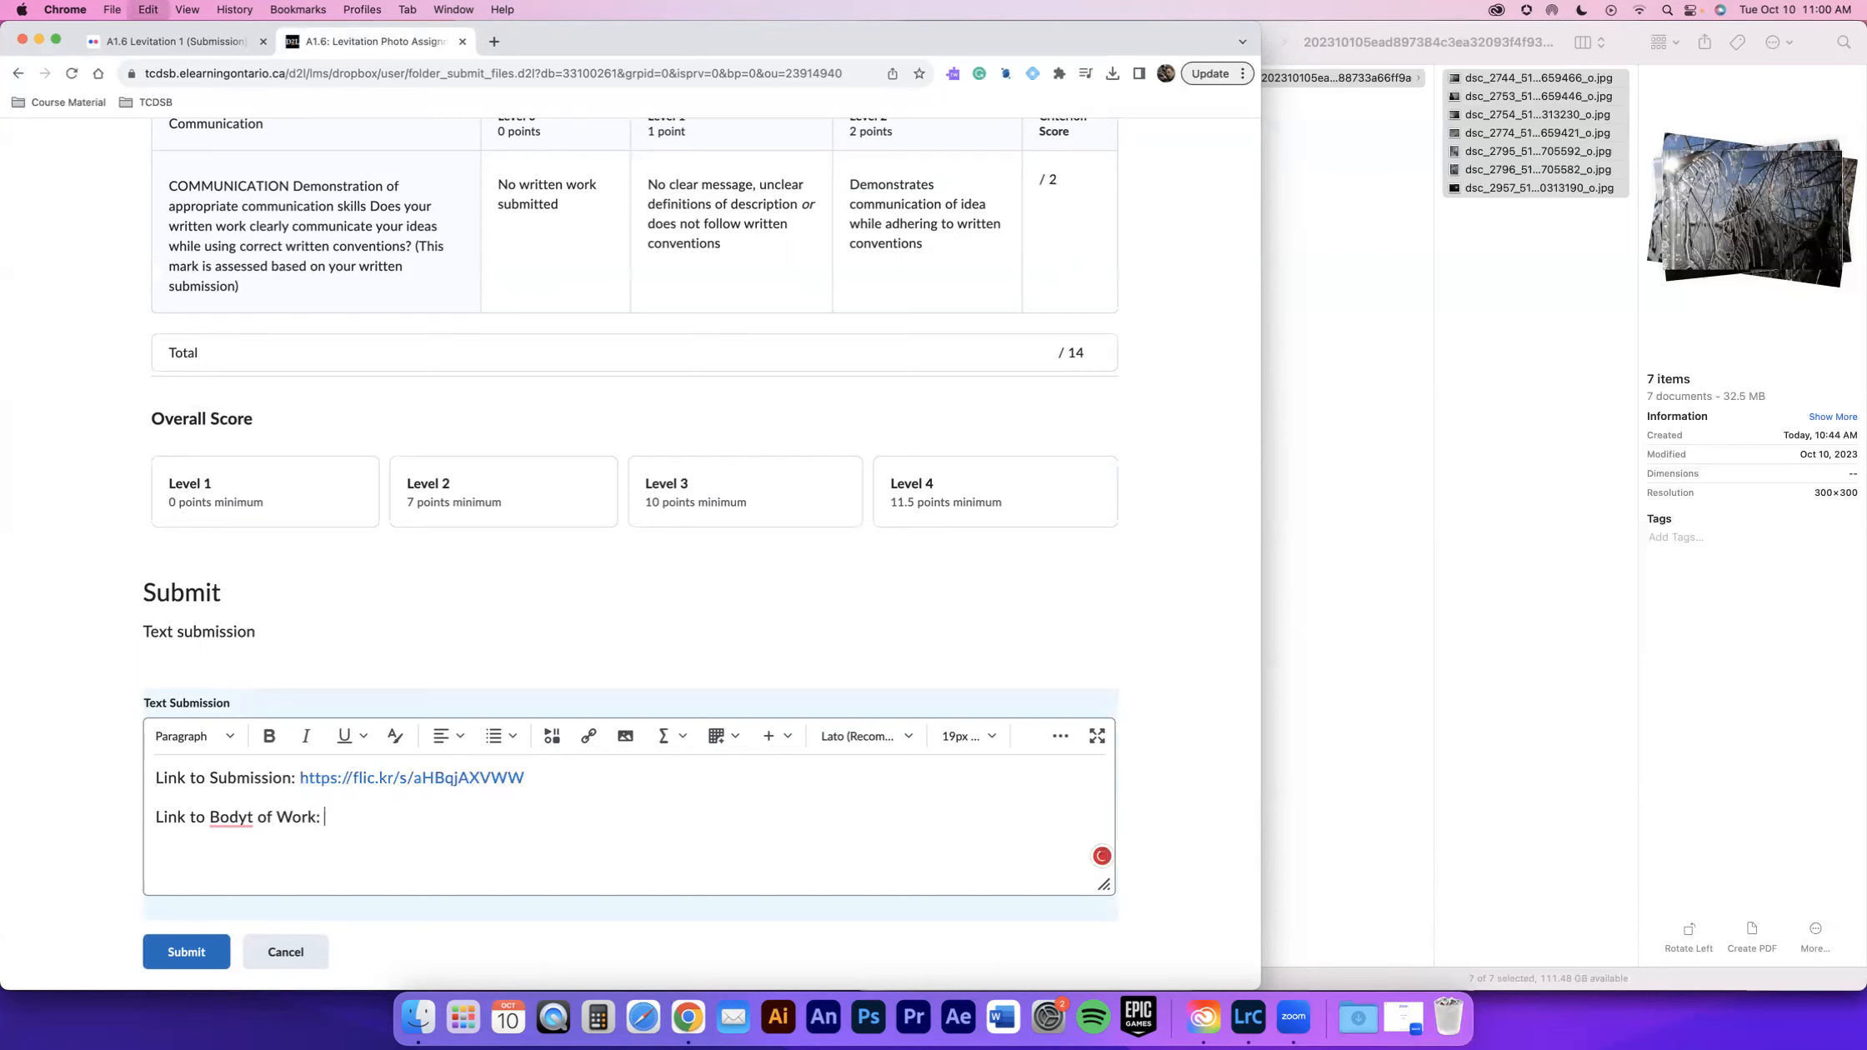
type("https://flic.kr/s/aHBqjAXVWW")
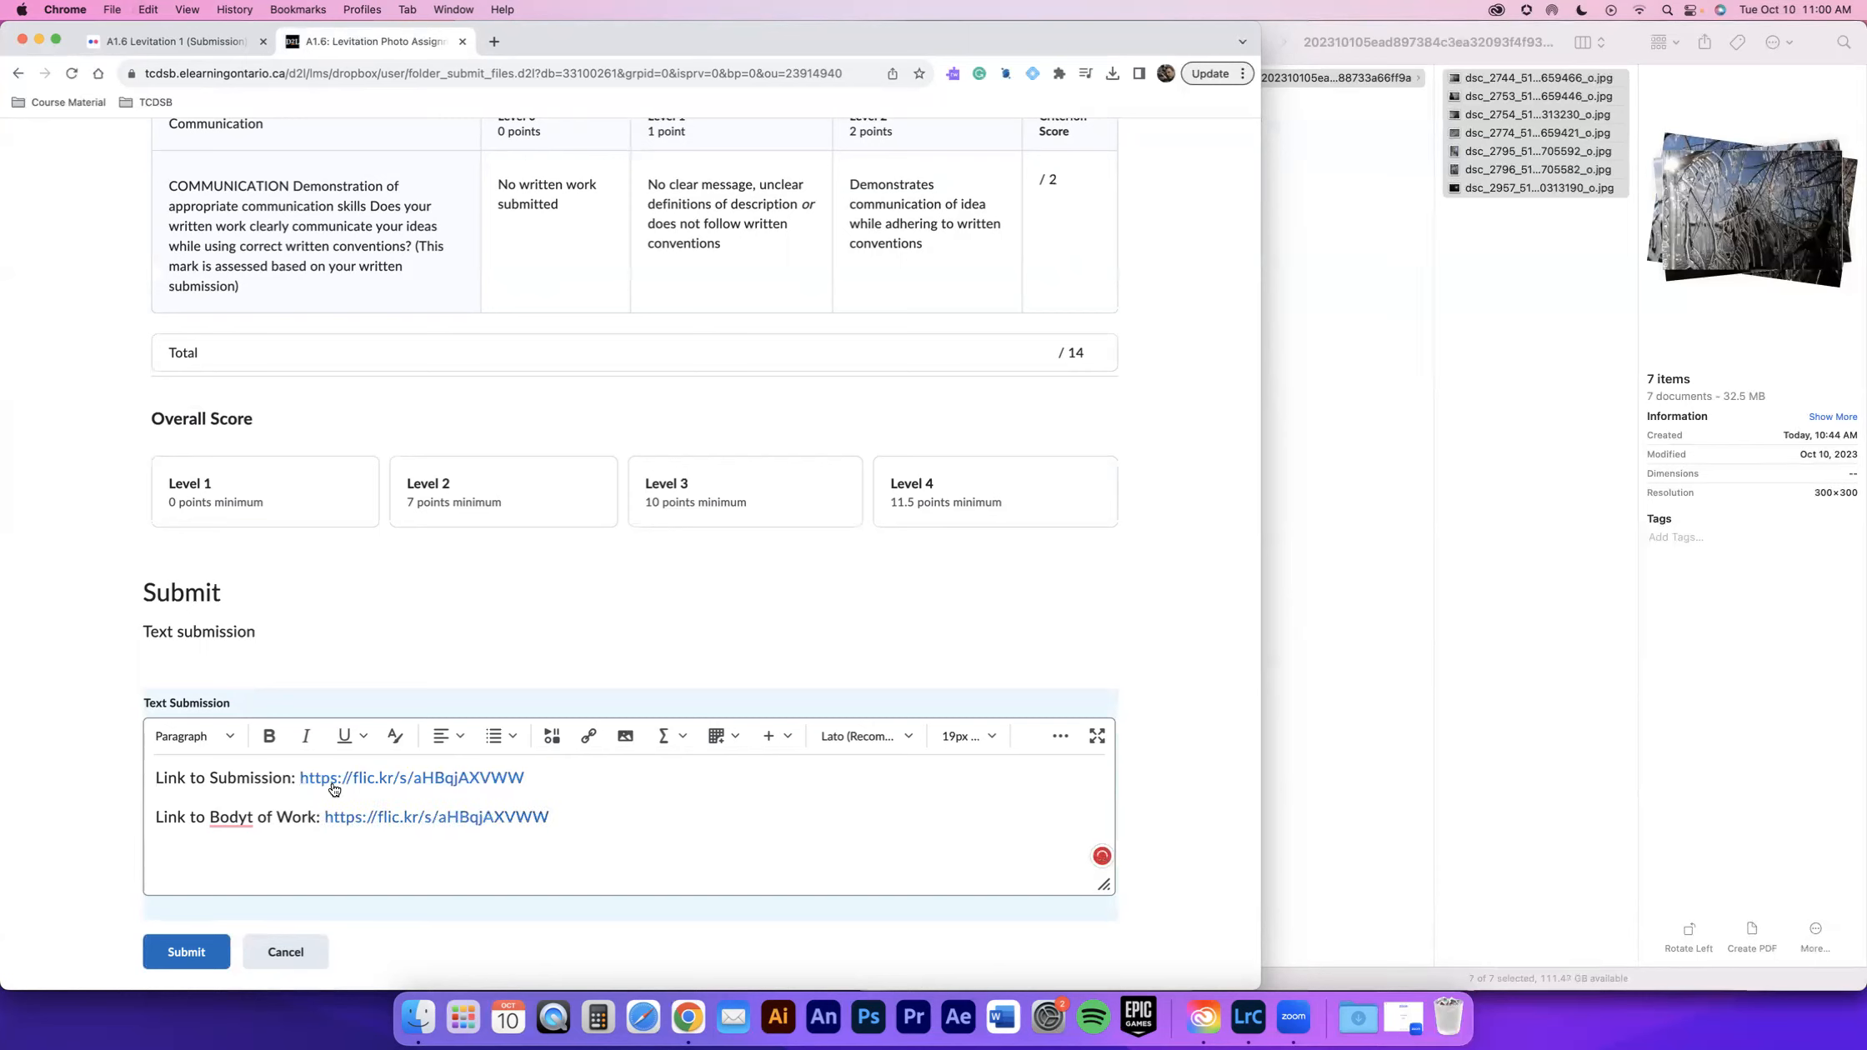
- Correct the misspelled word "Bodyt" to "Body" in the second line of the text submission
right_click(232, 818)
left_click(242, 862)
left_click(184, 848)
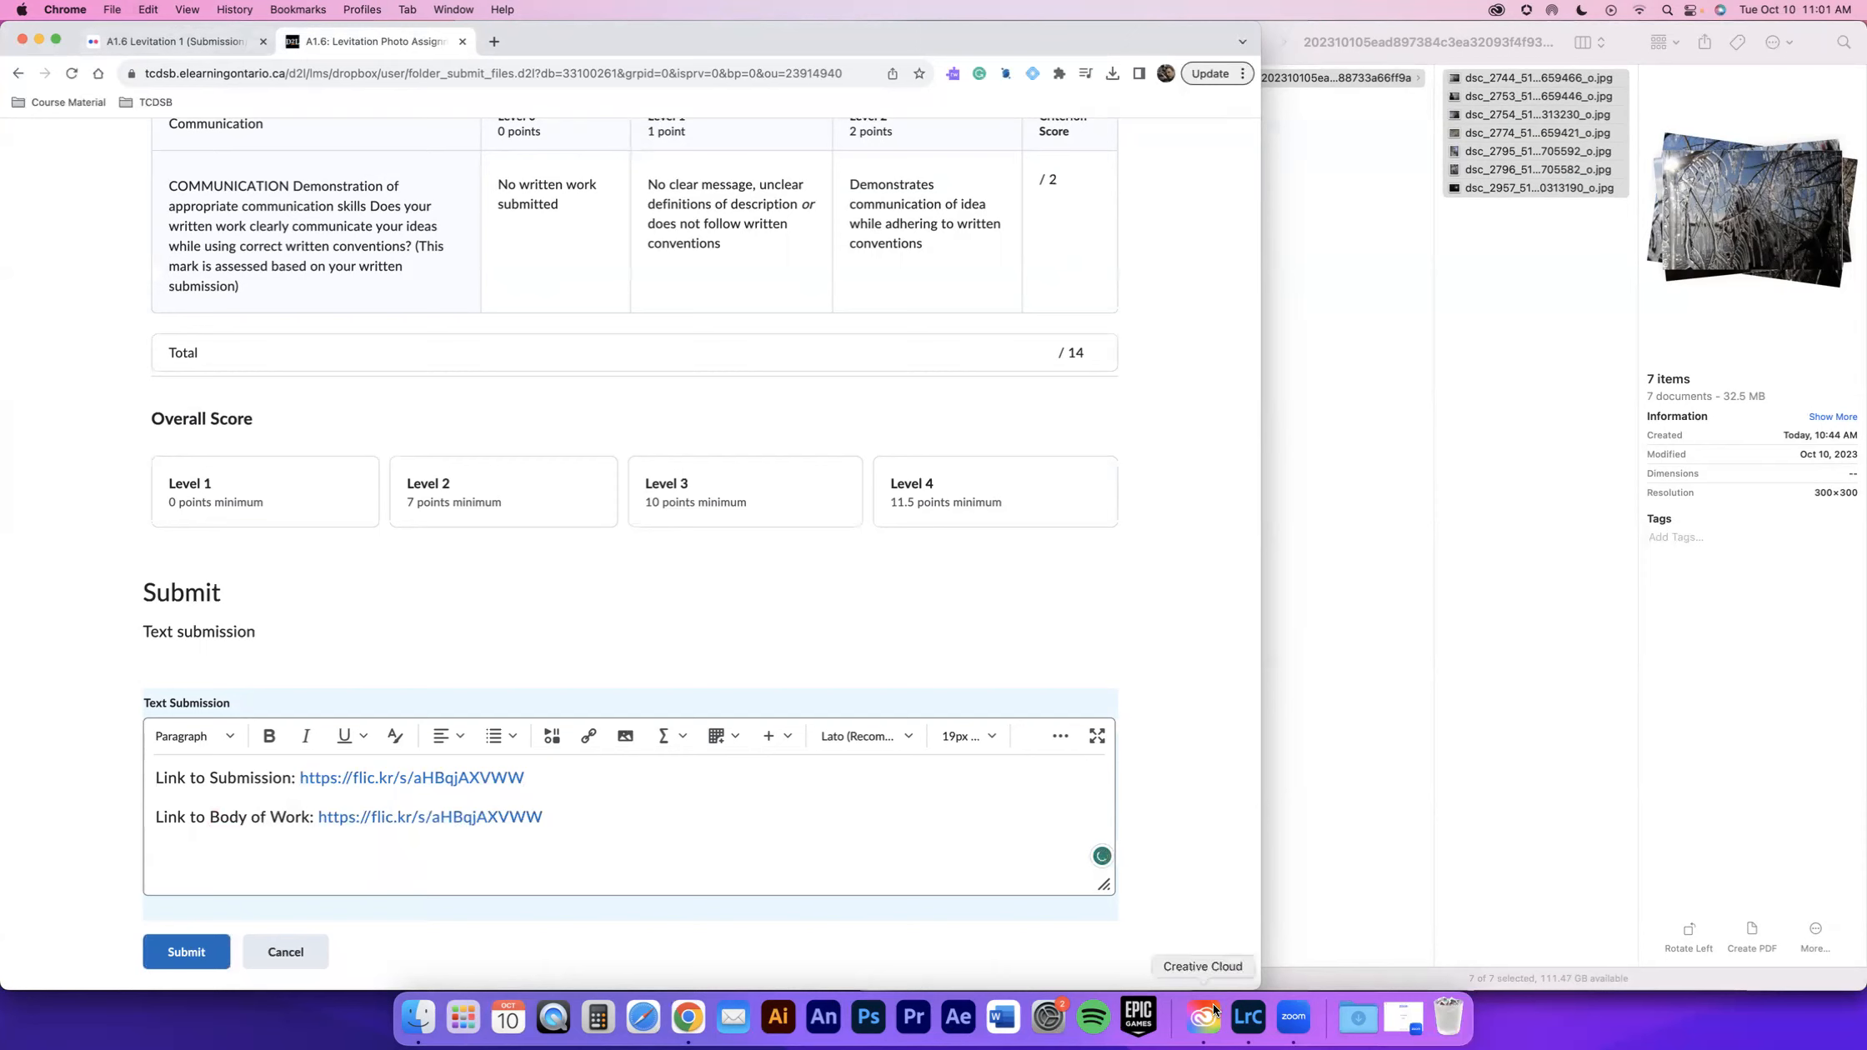
- Switch to the A1.6 Levitation page of the photography website and review the Flickr album requirements and the written reflection instructions
key("super+Tab")
key("super+Tab")
key("super+Tab")
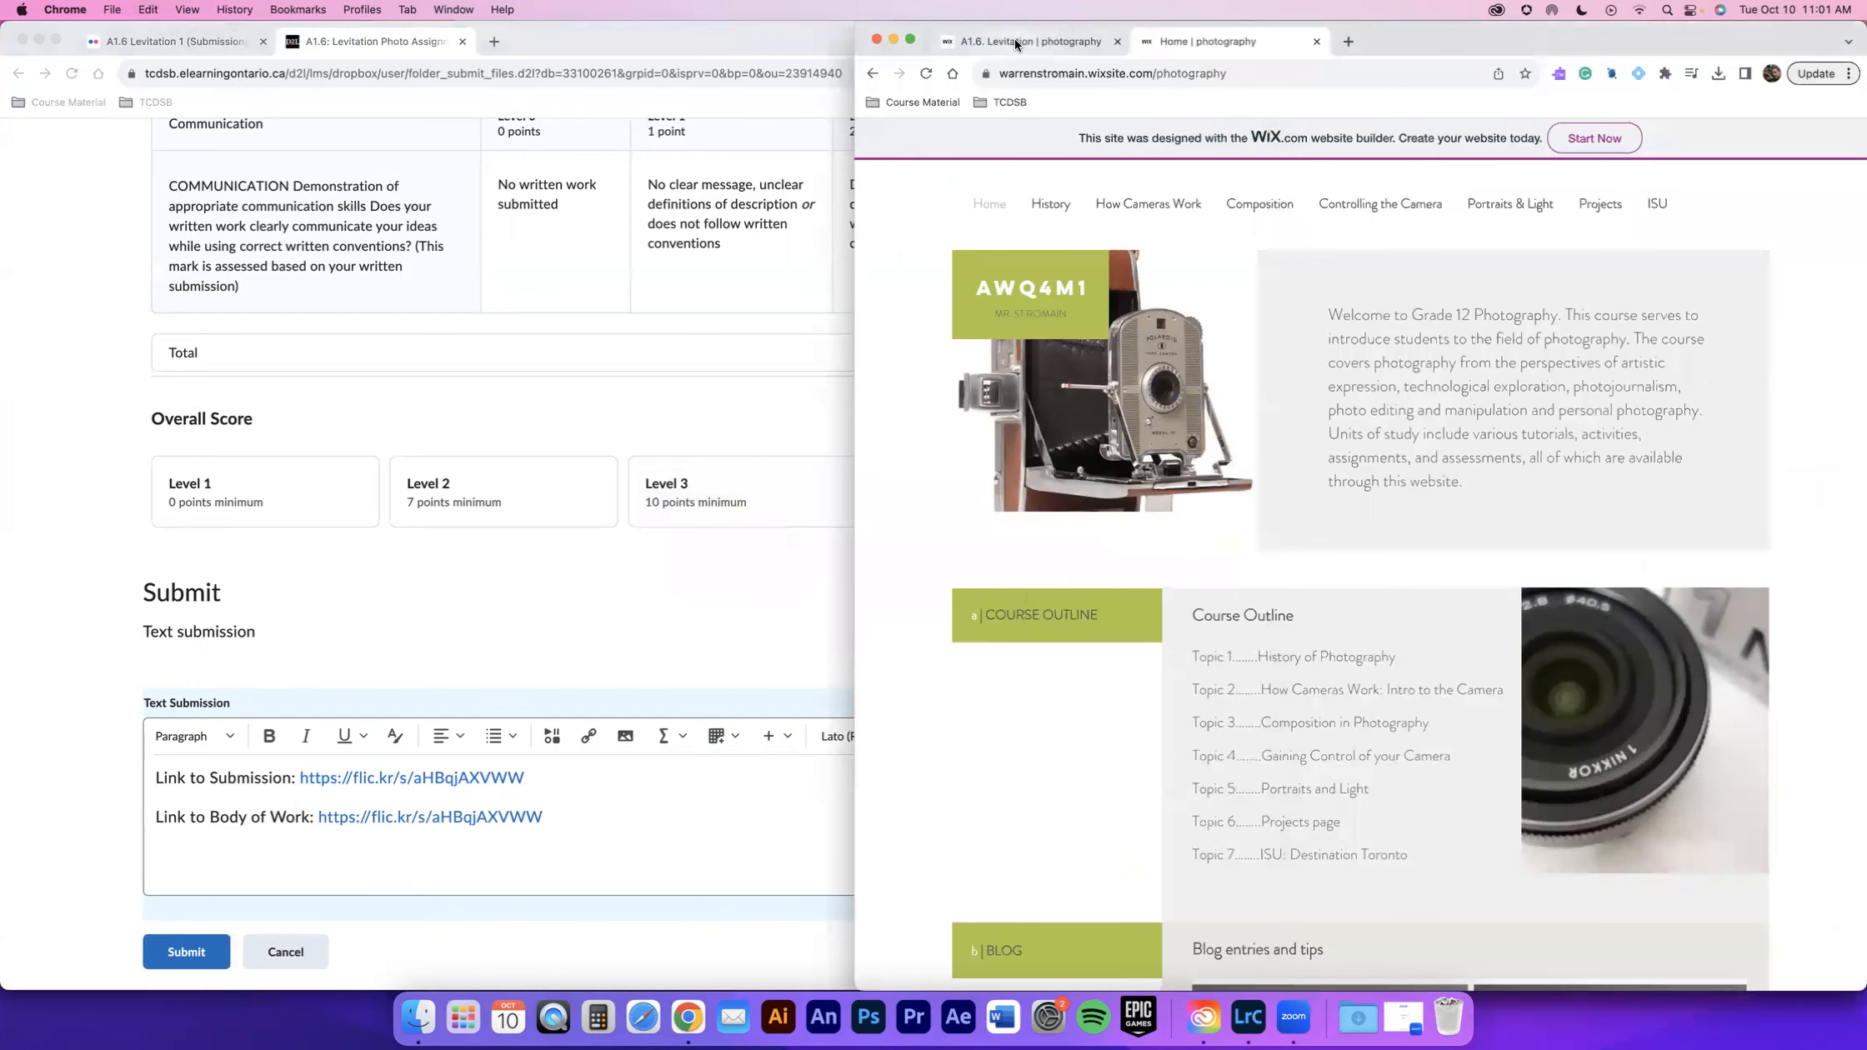
left_click(1015, 39)
scroll(1444, 484, "up", 2)
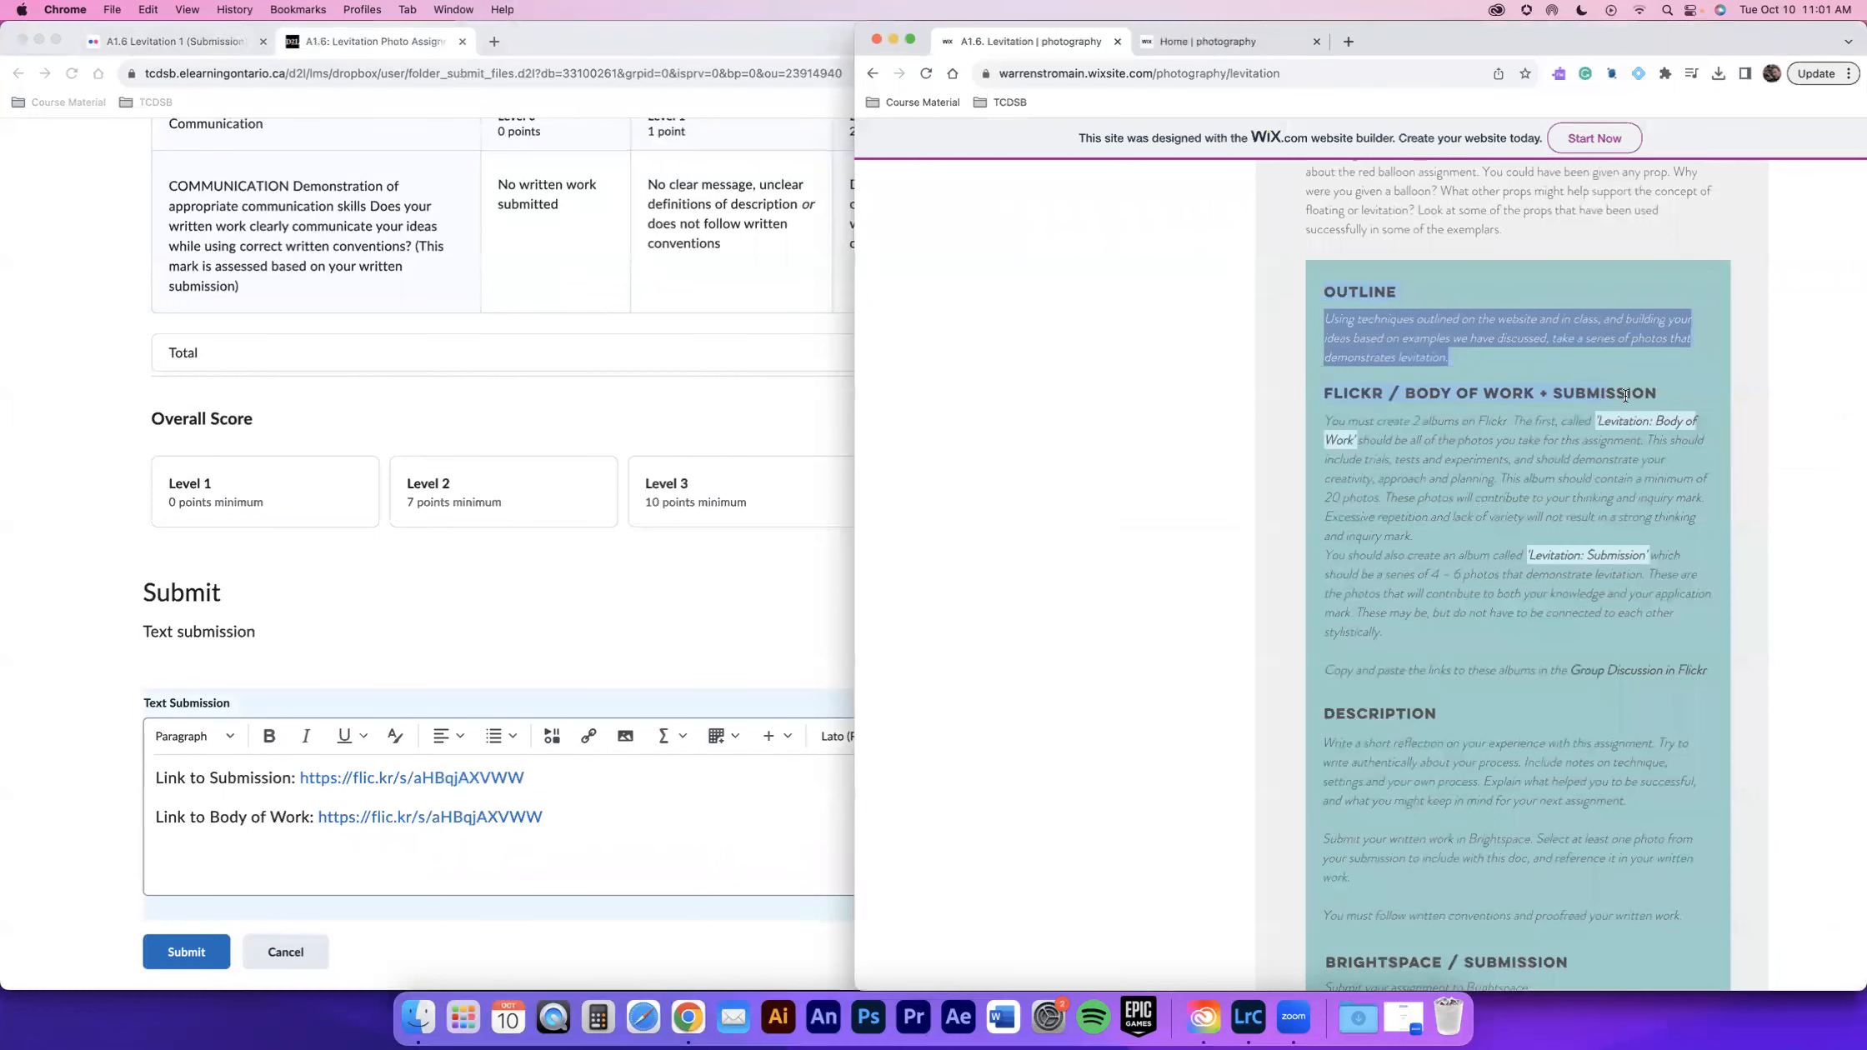
left_click_drag(1603, 423, 1677, 431)
left_click_drag(1533, 553, 1687, 569)
scroll(1500, 562, "down", 2)
scroll(1669, 575, "down", 5)
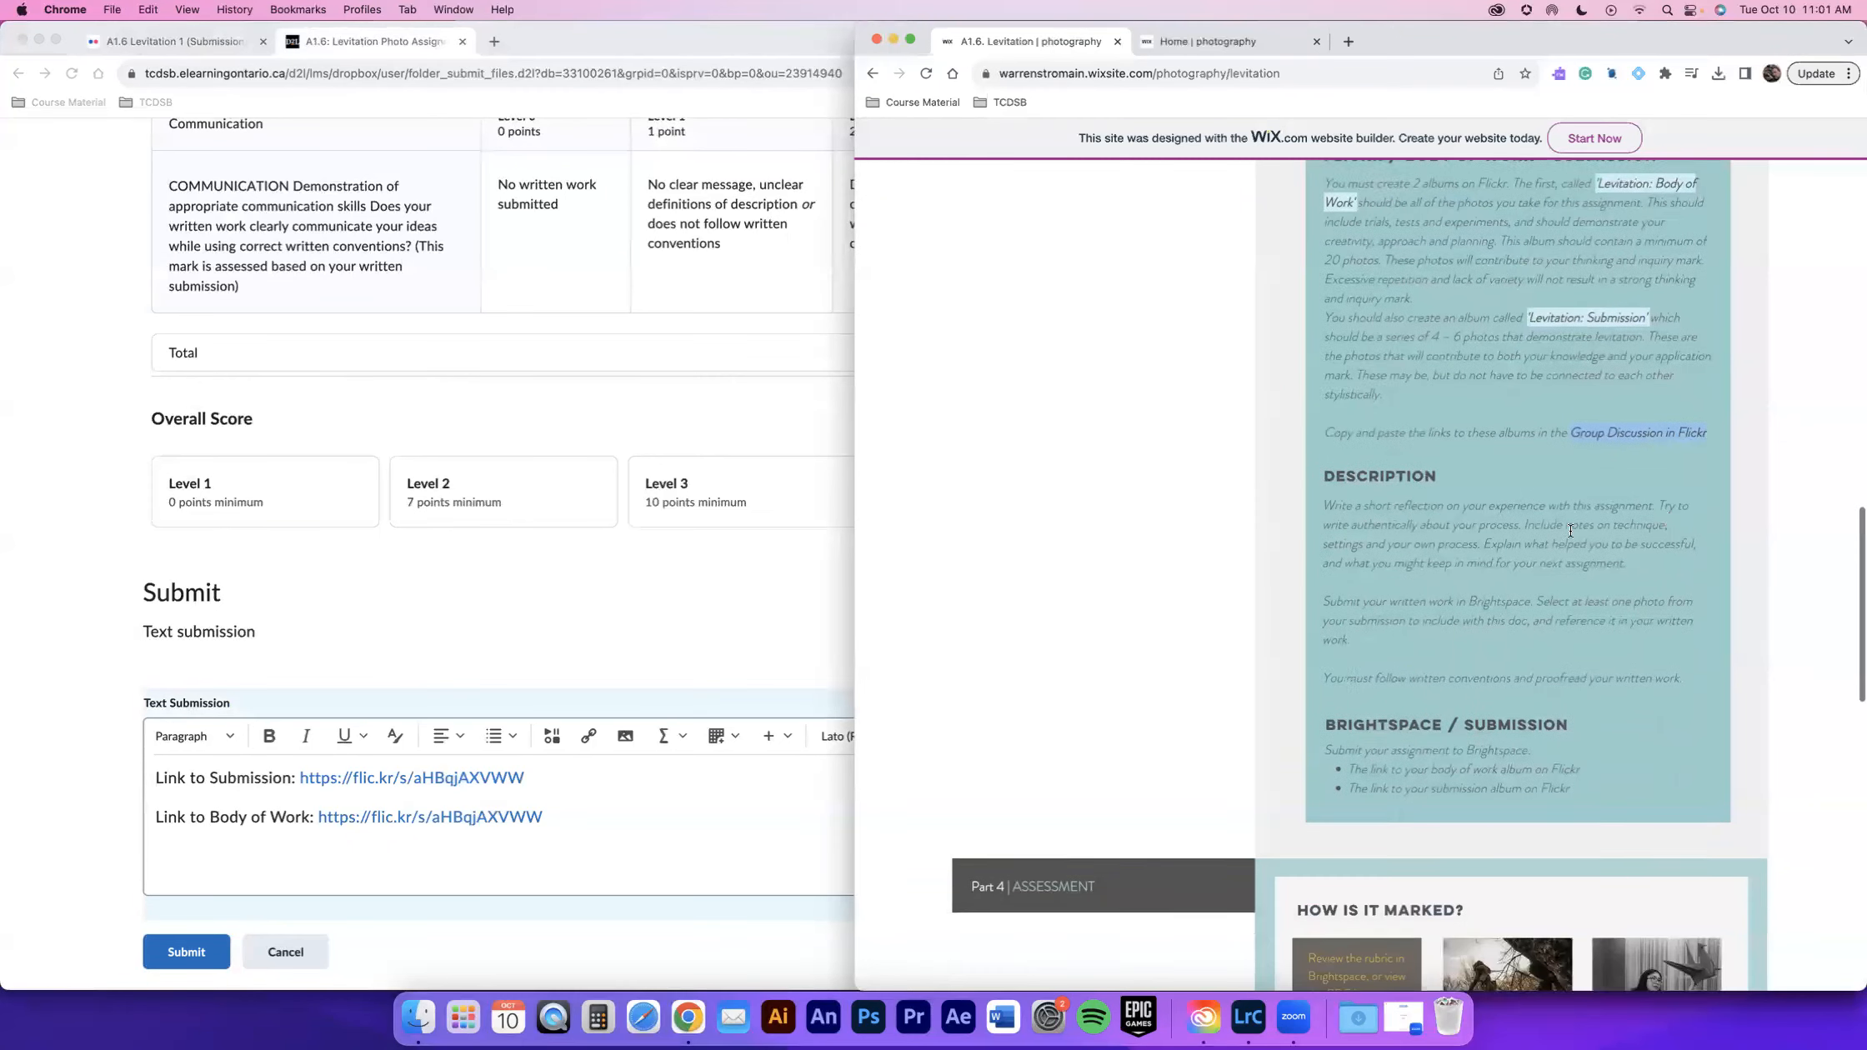
left_click_drag(1328, 421, 1391, 442)
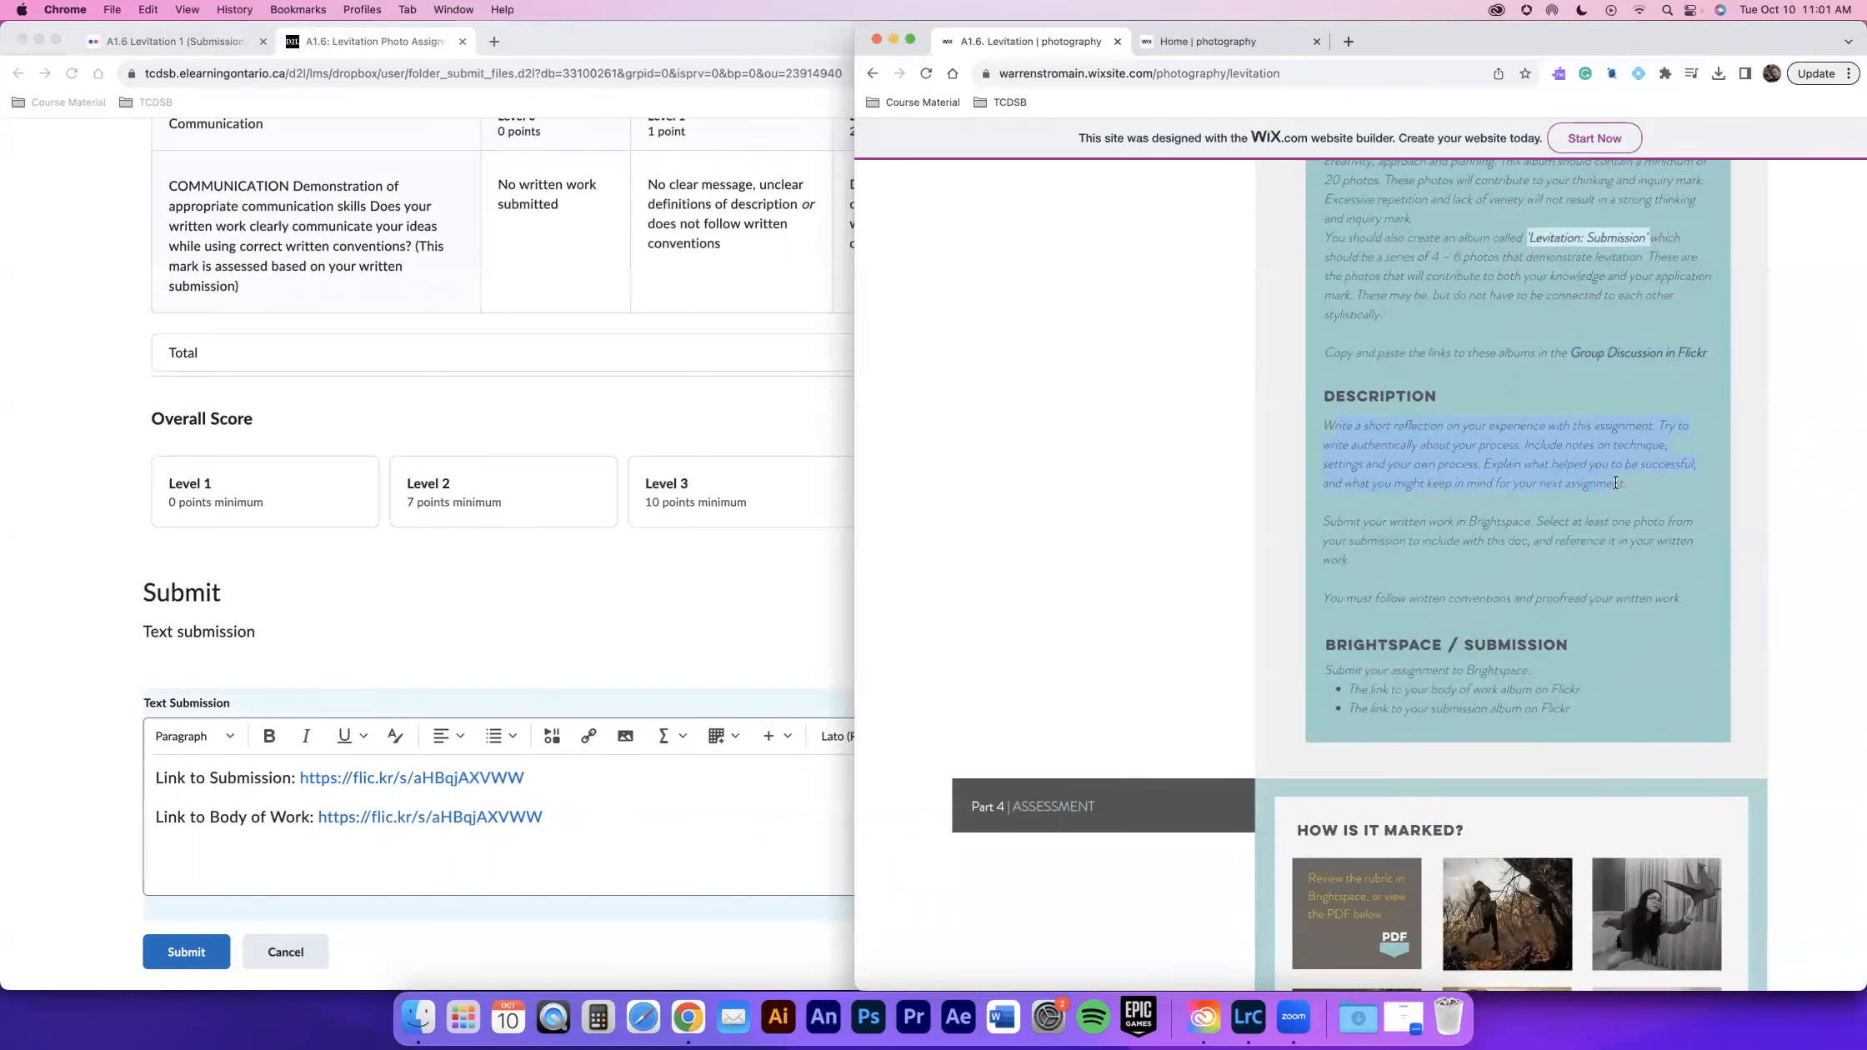
left_click(451, 885)
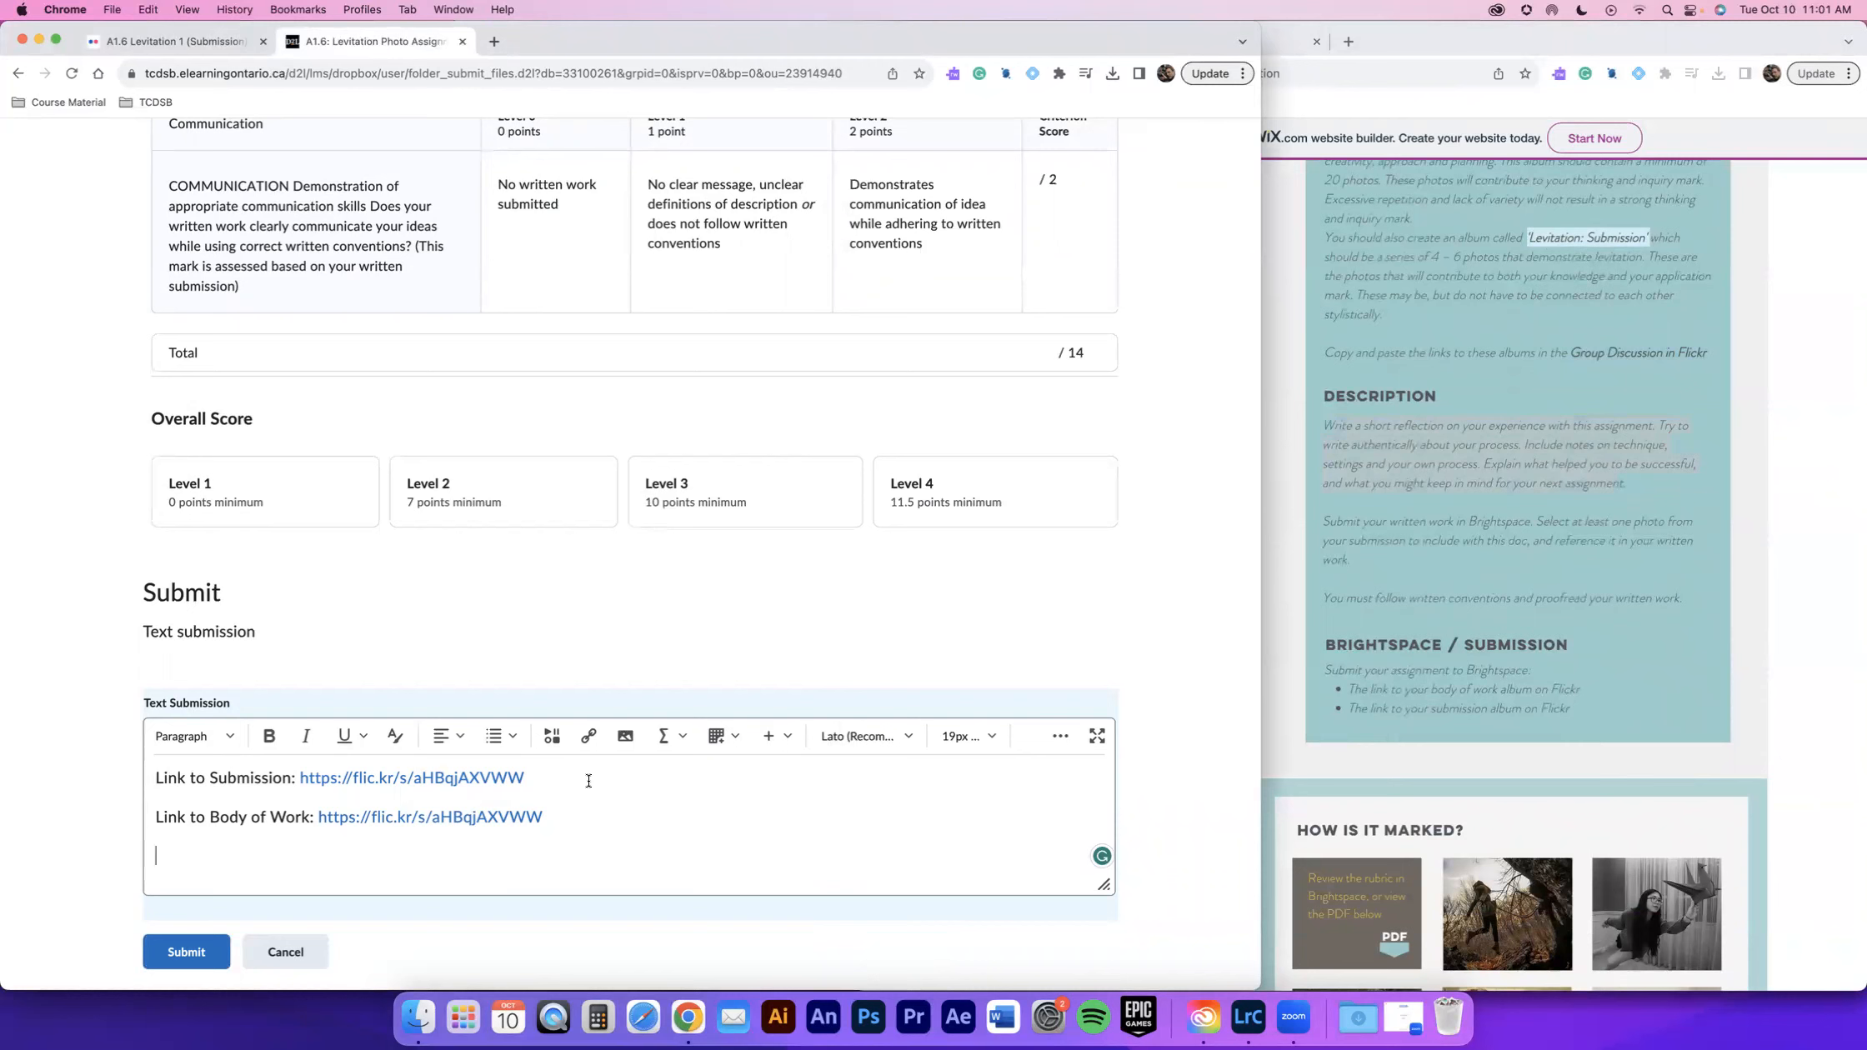
left_click(551, 738)
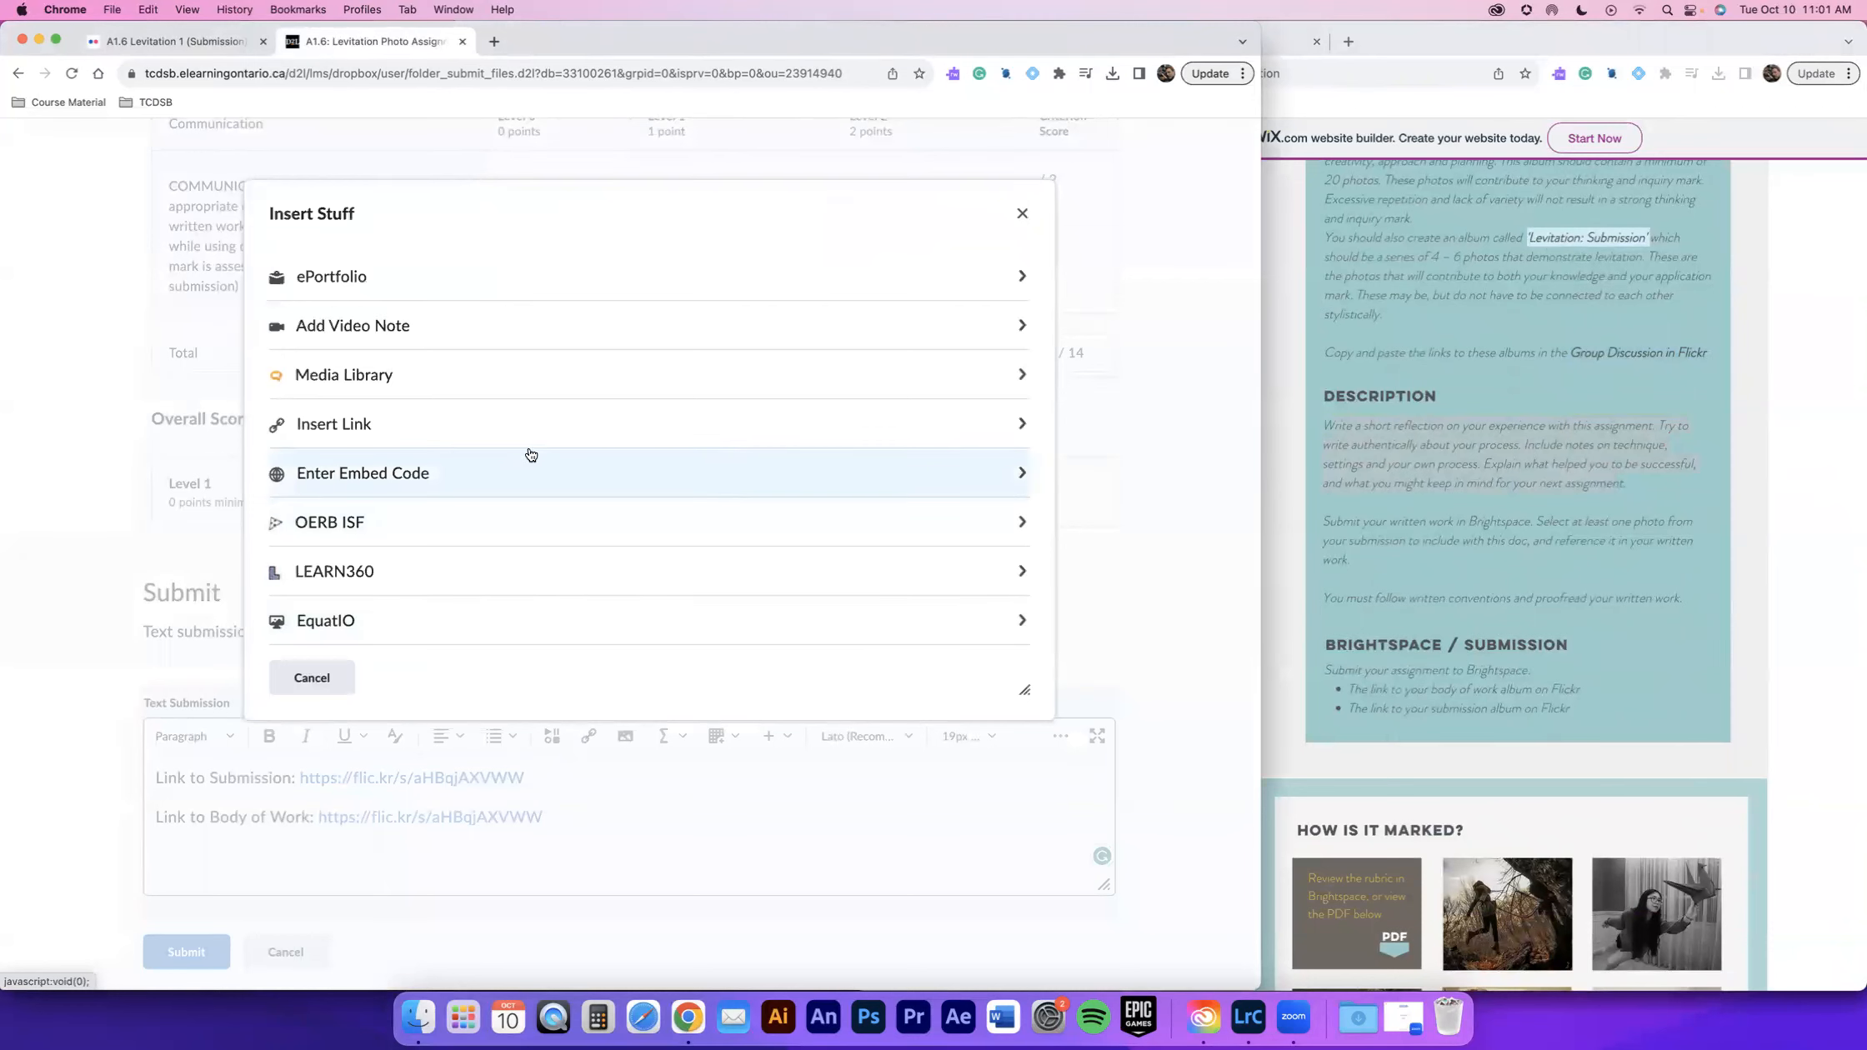
scroll(531, 454, "down", 2)
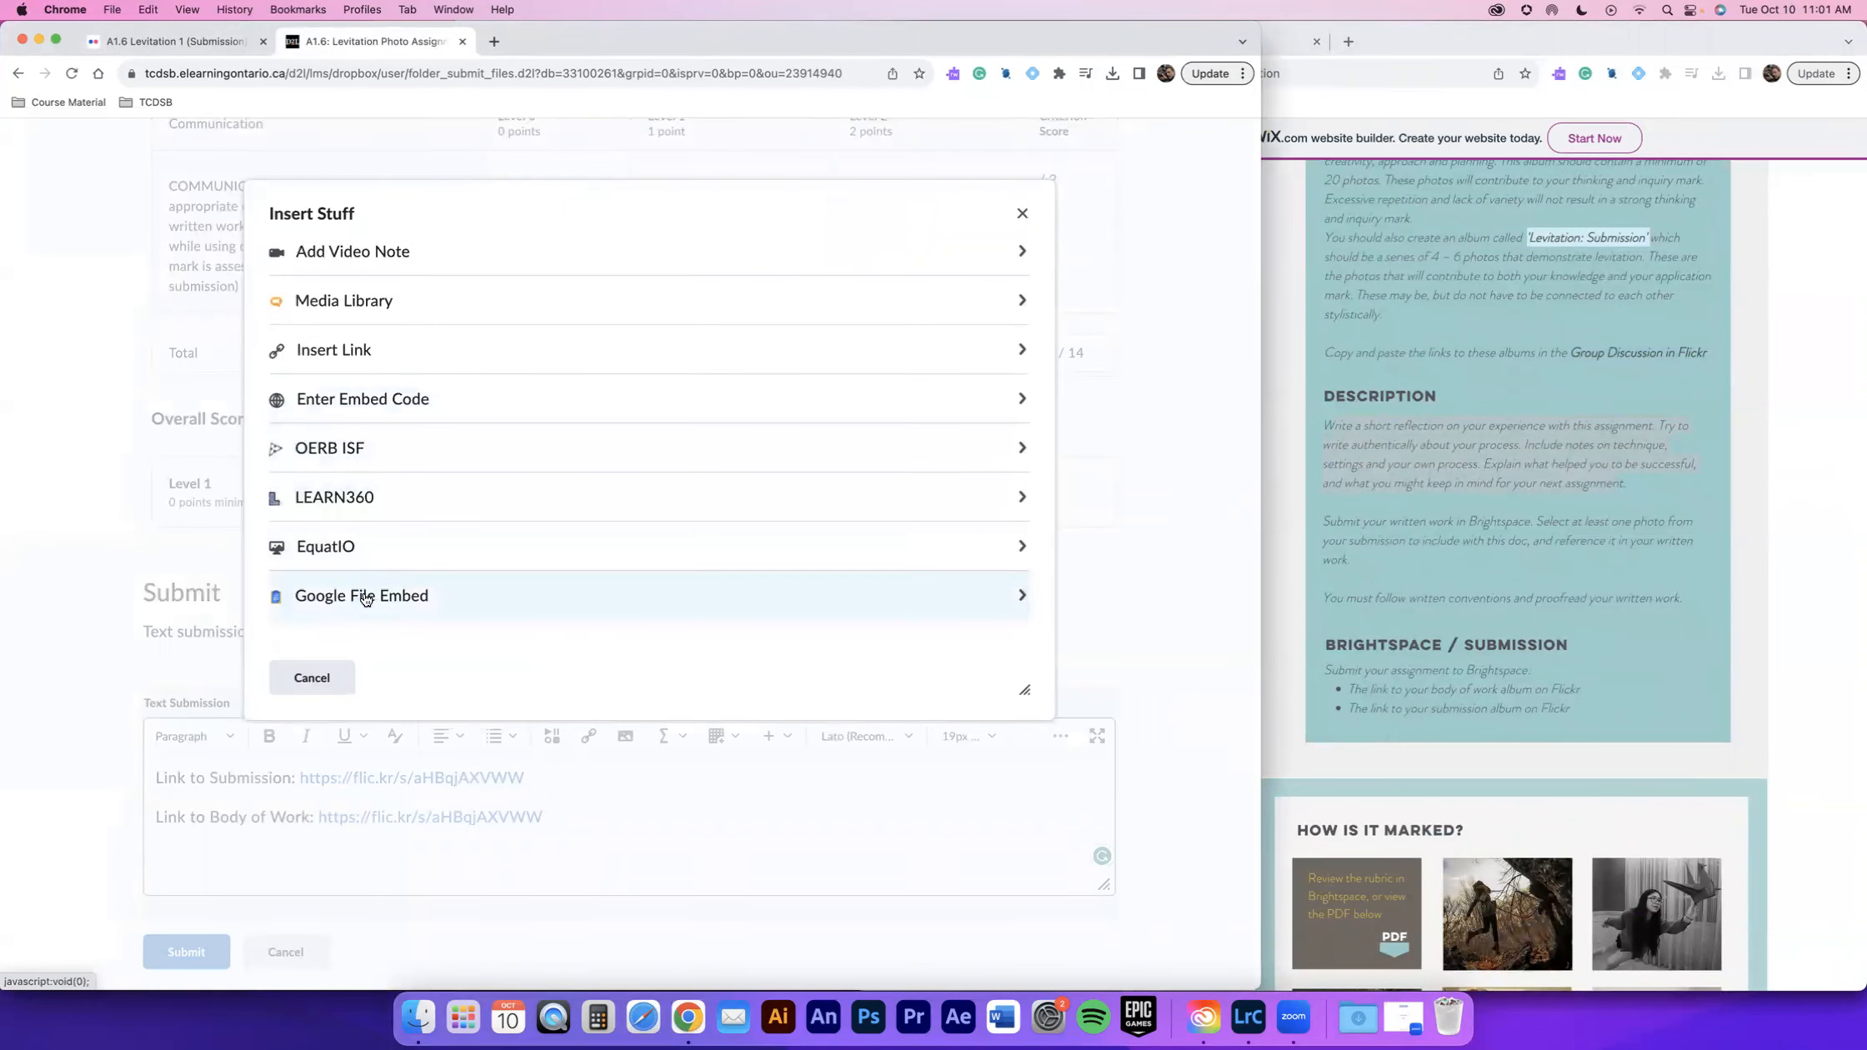
left_click(319, 596)
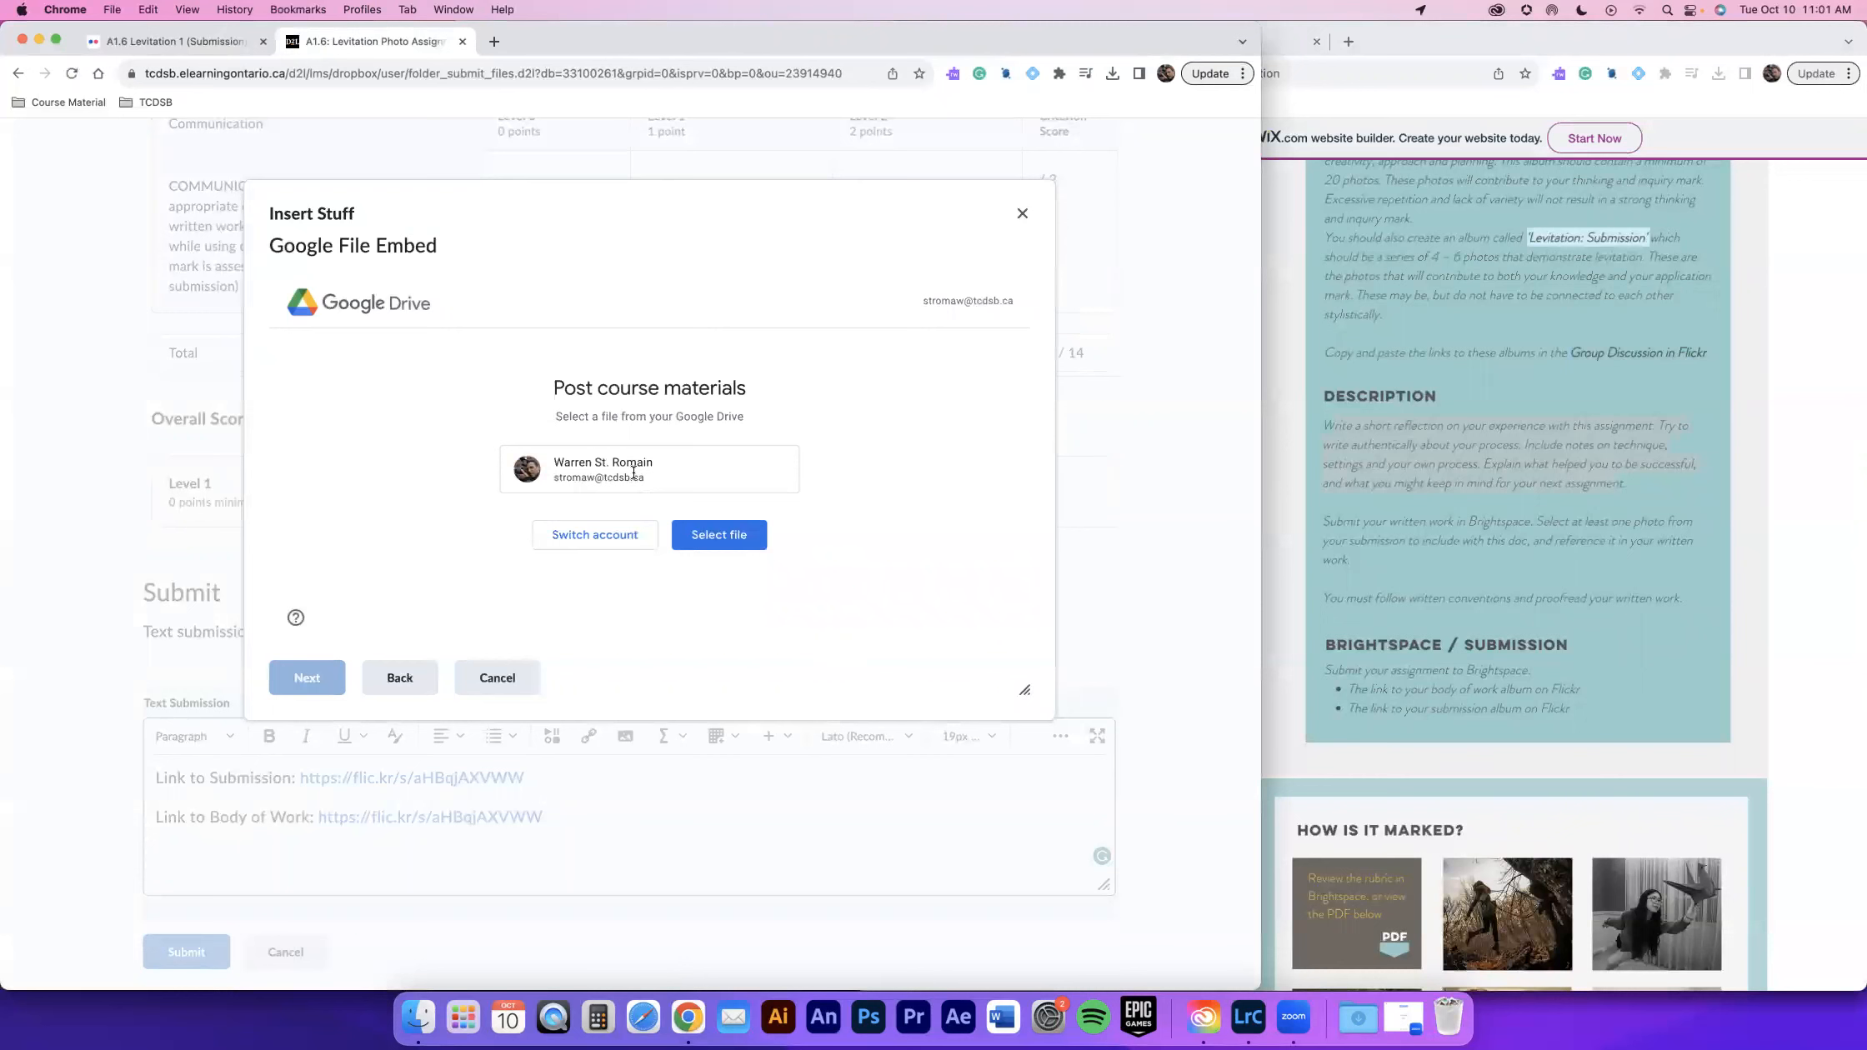
left_click(717, 538)
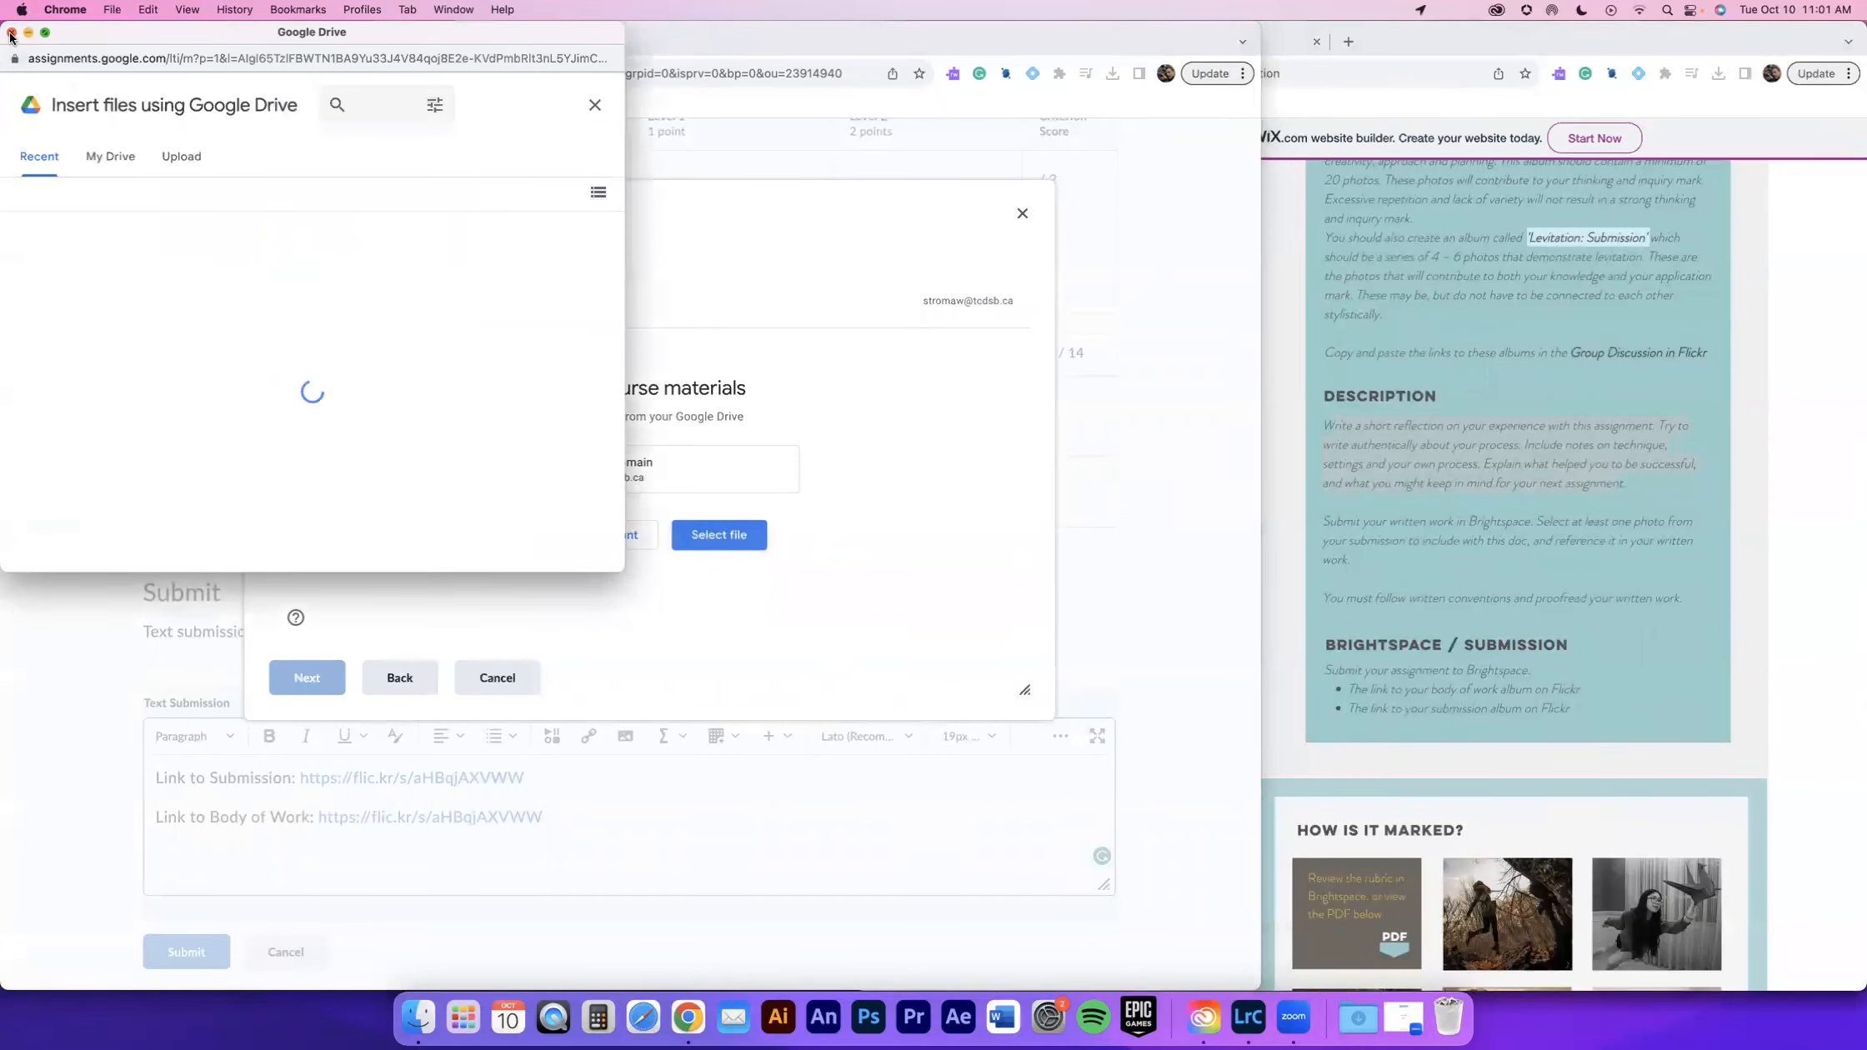
left_click(10, 33)
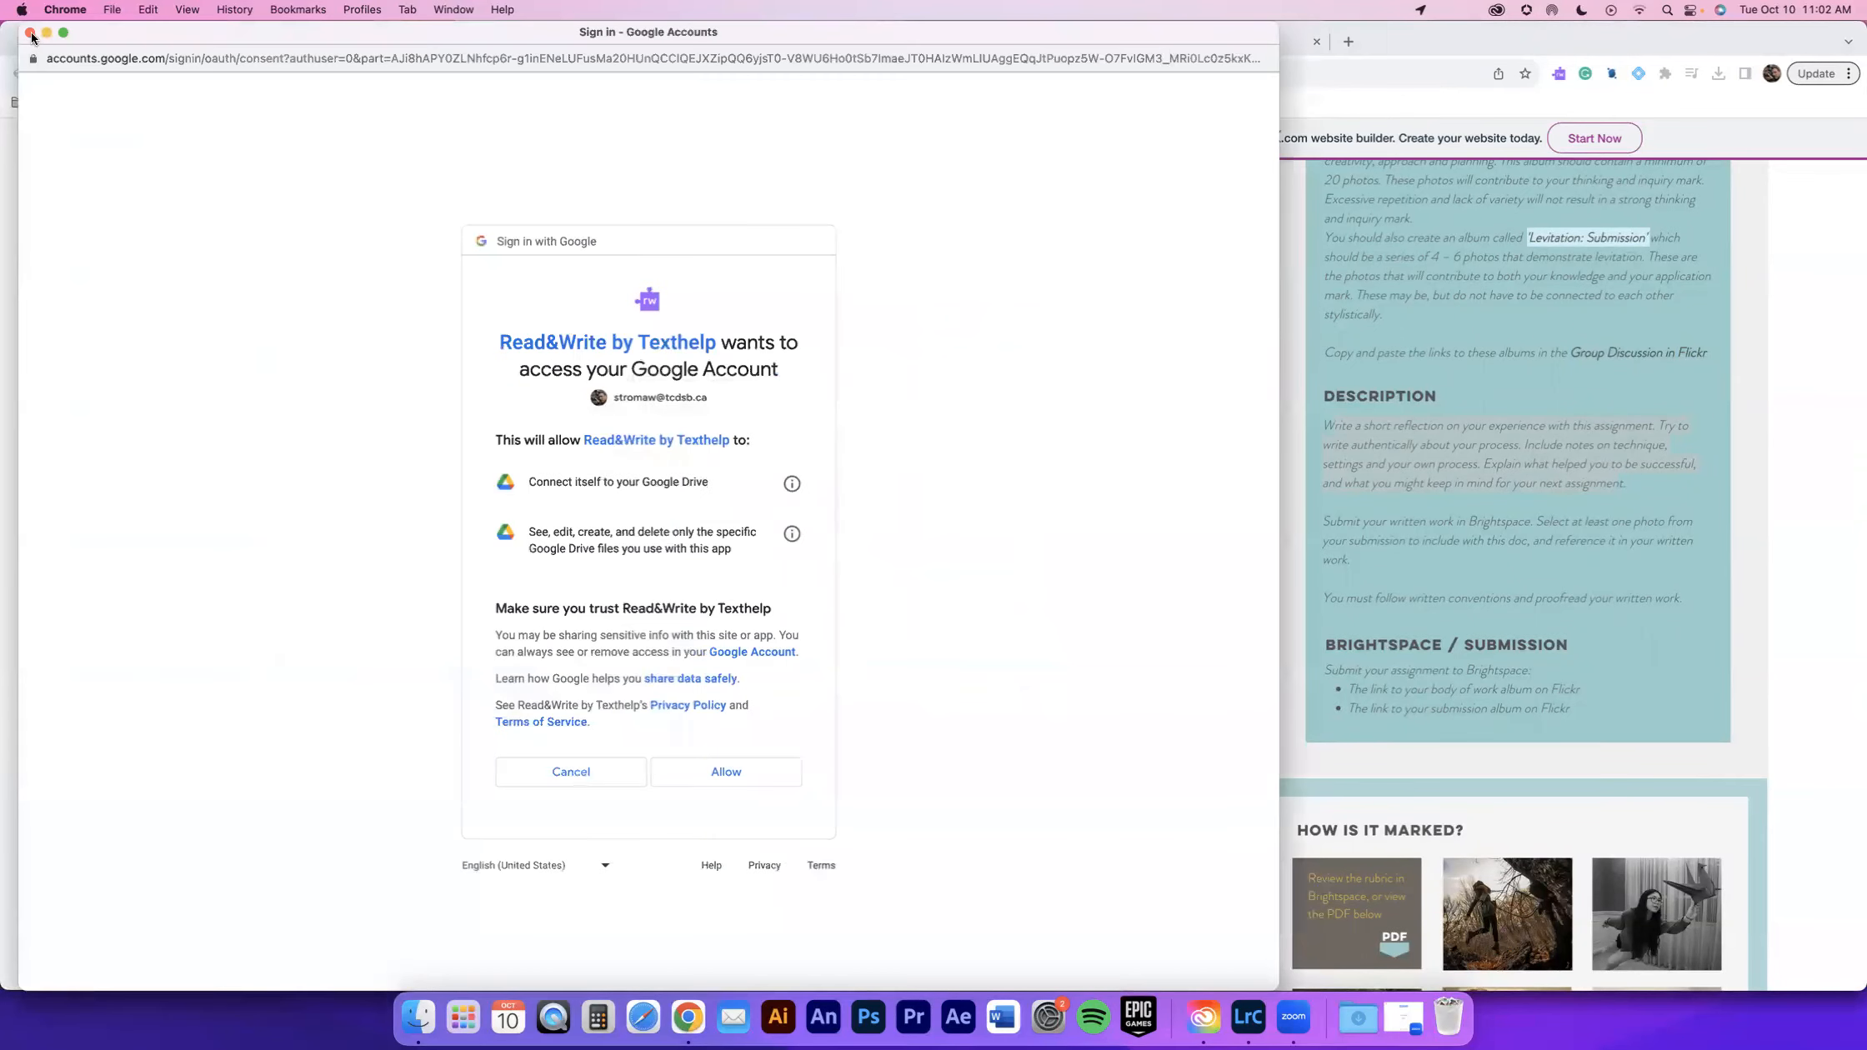
left_click(32, 38)
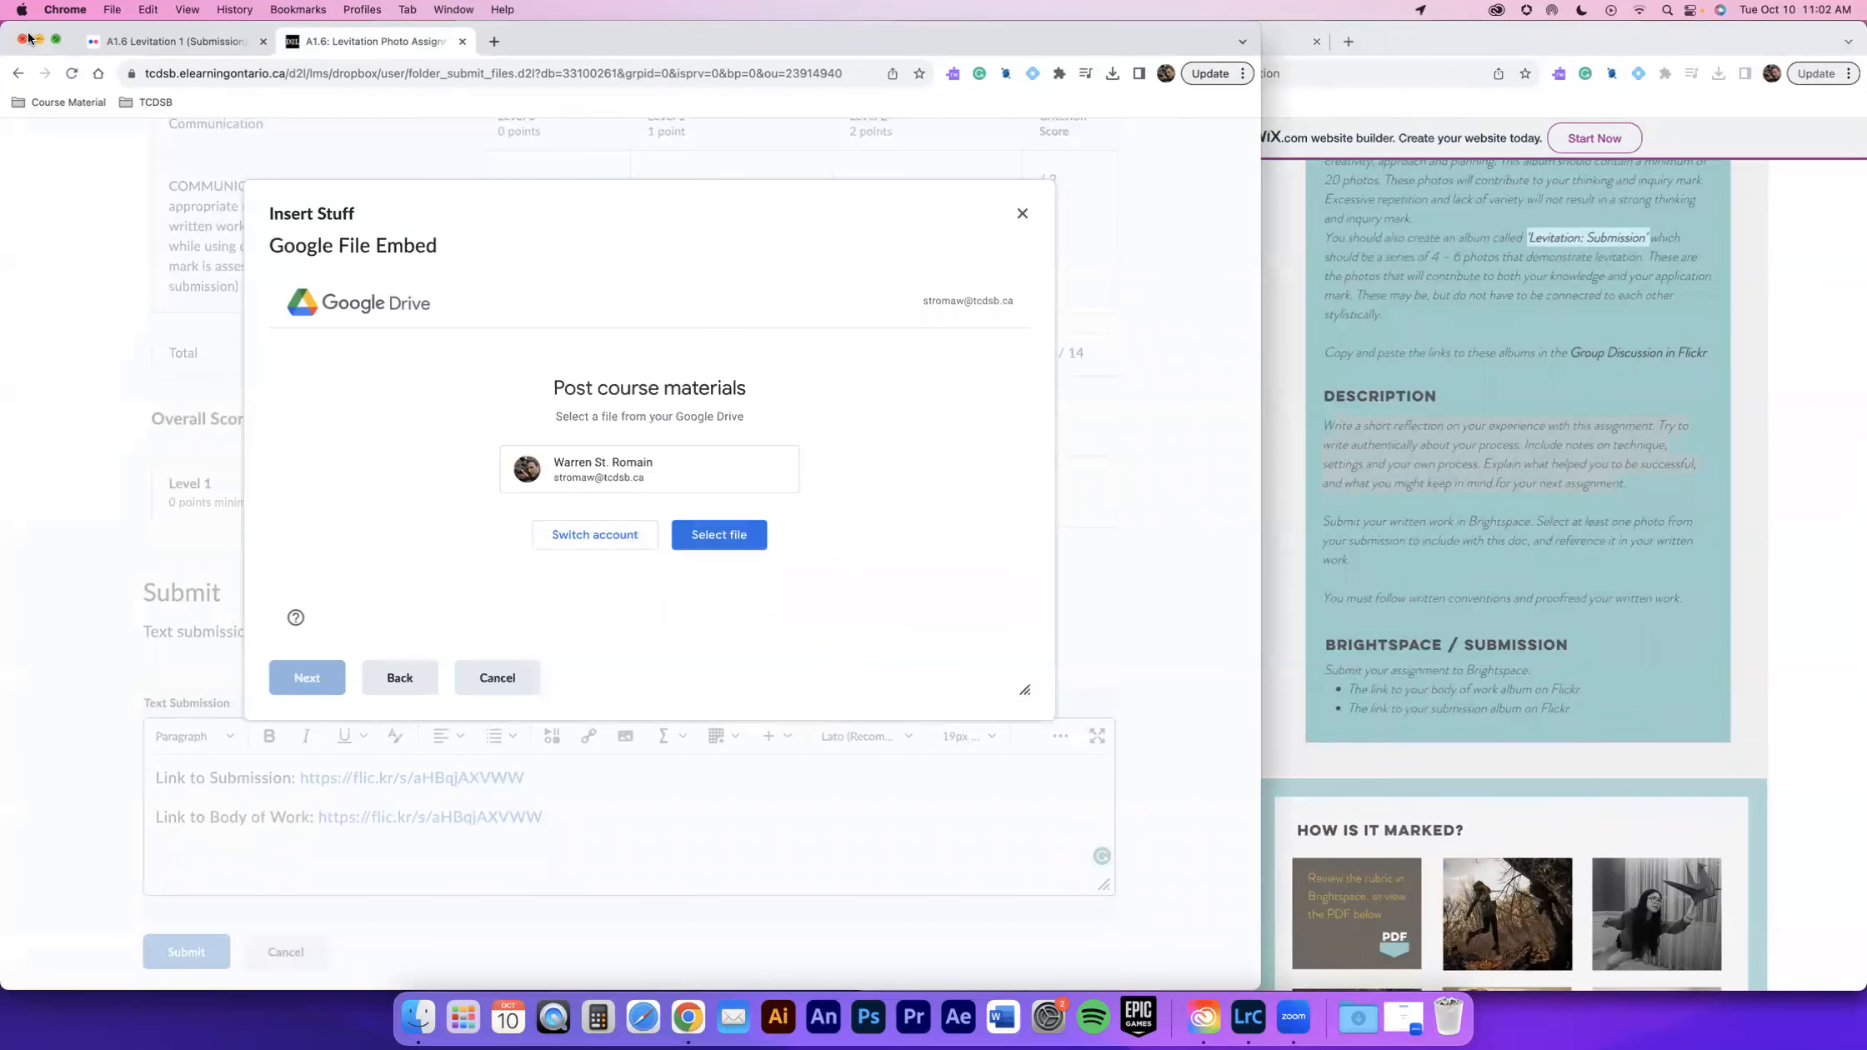
left_click(1022, 213)
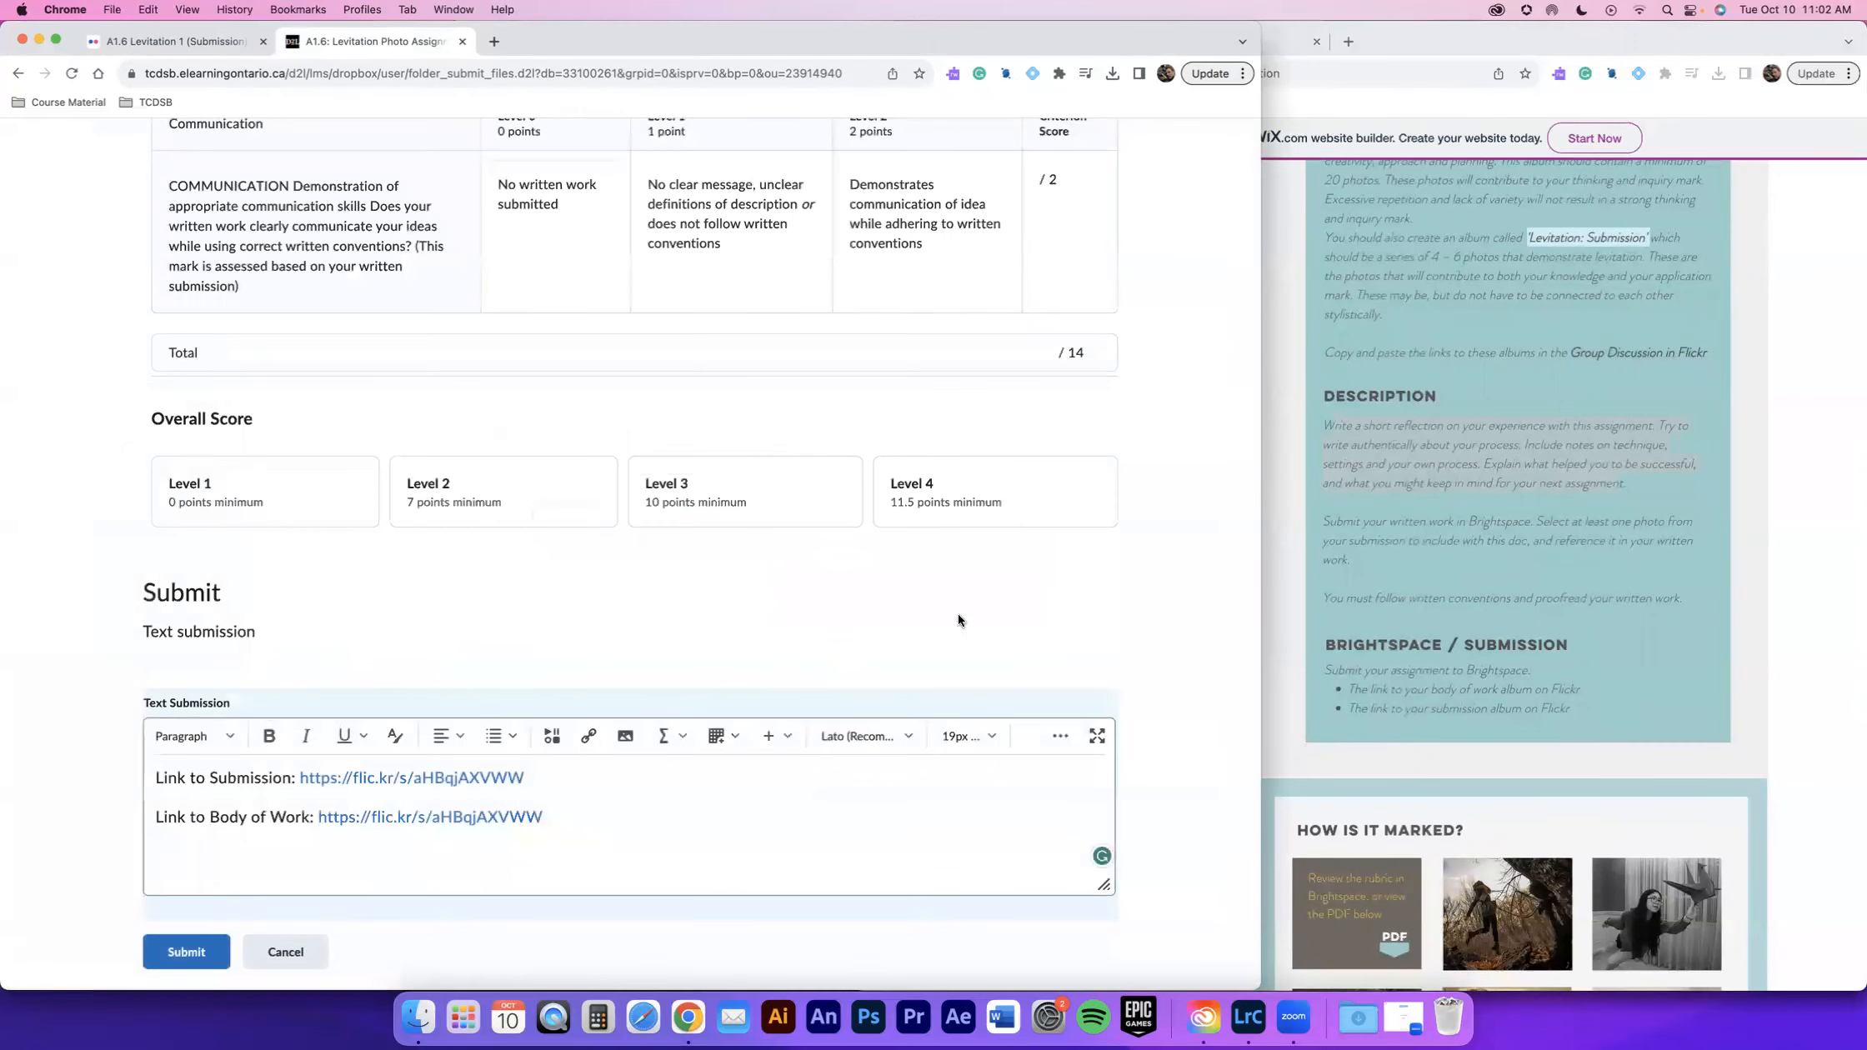
- Check the levitation page's instructions on including a photo and submitting album links, and return to the text submission
left_click(1361, 524)
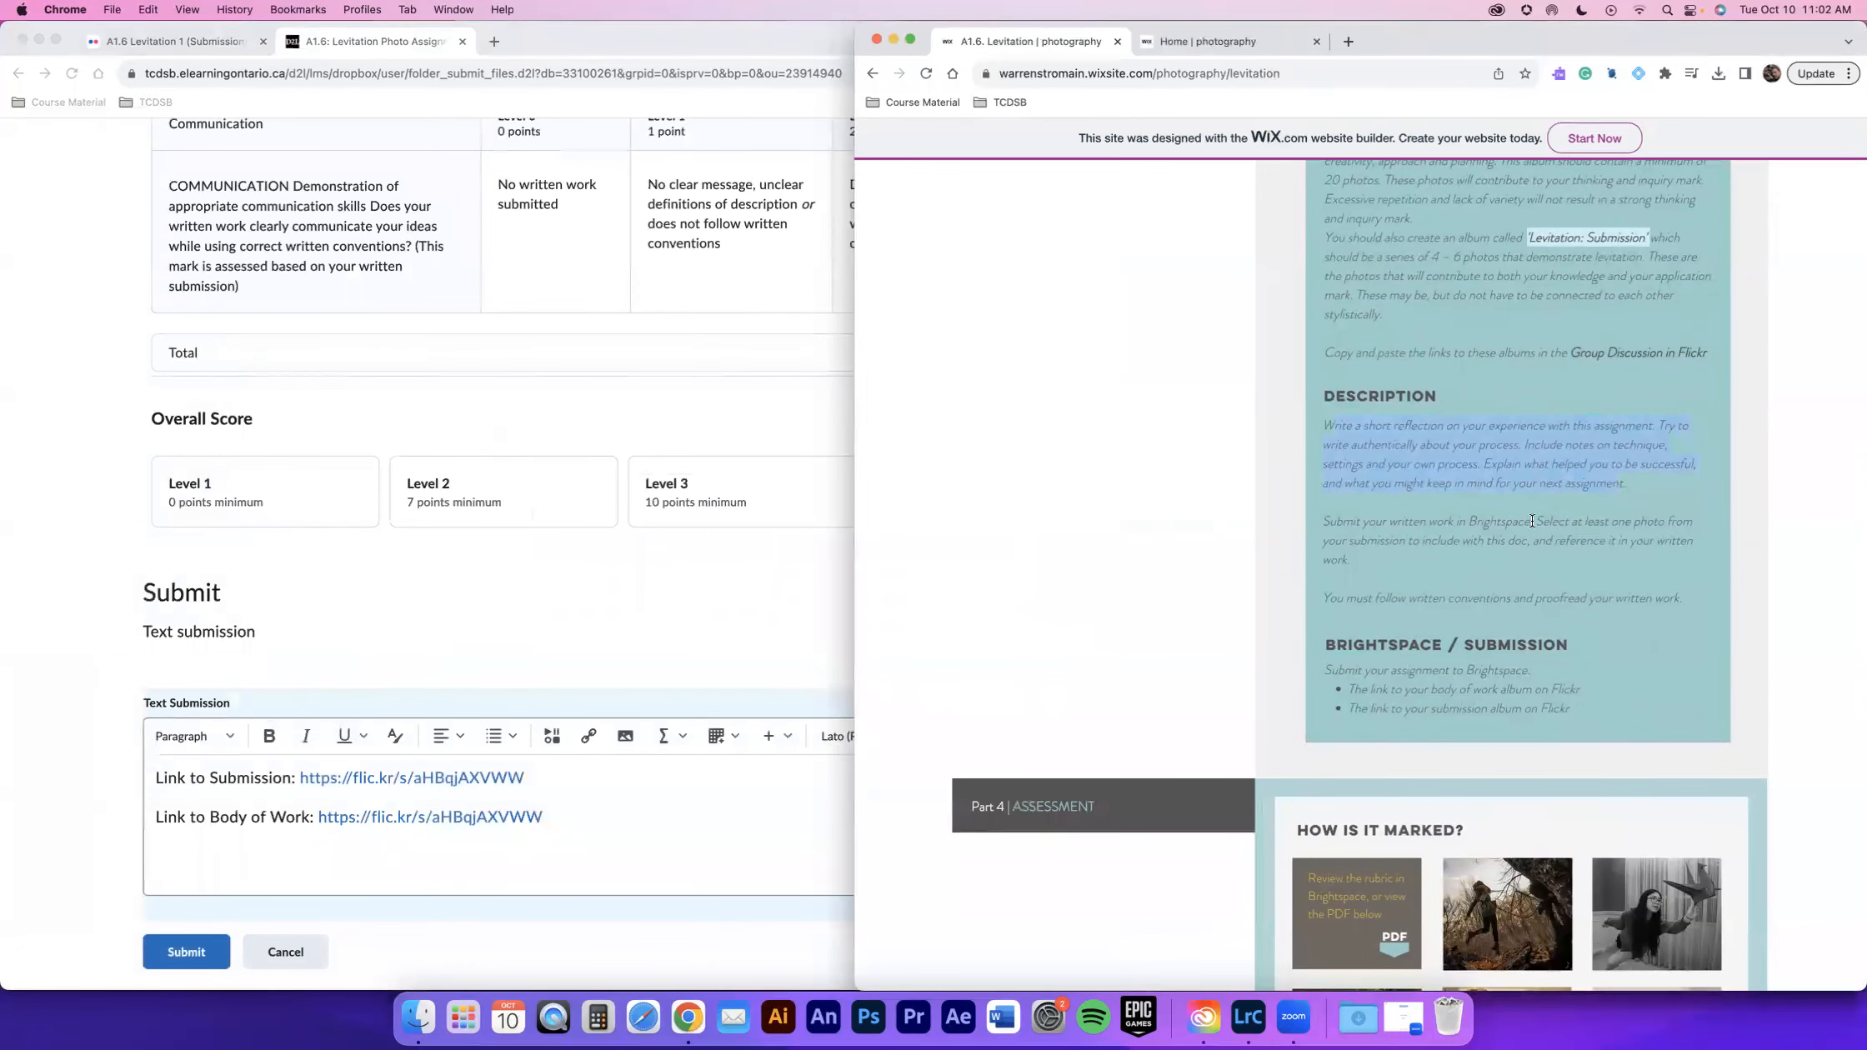
mouse_move(1536, 520)
left_mouse_down()
mouse_move(1409, 542)
mouse_move(1522, 538)
left_mouse_up()
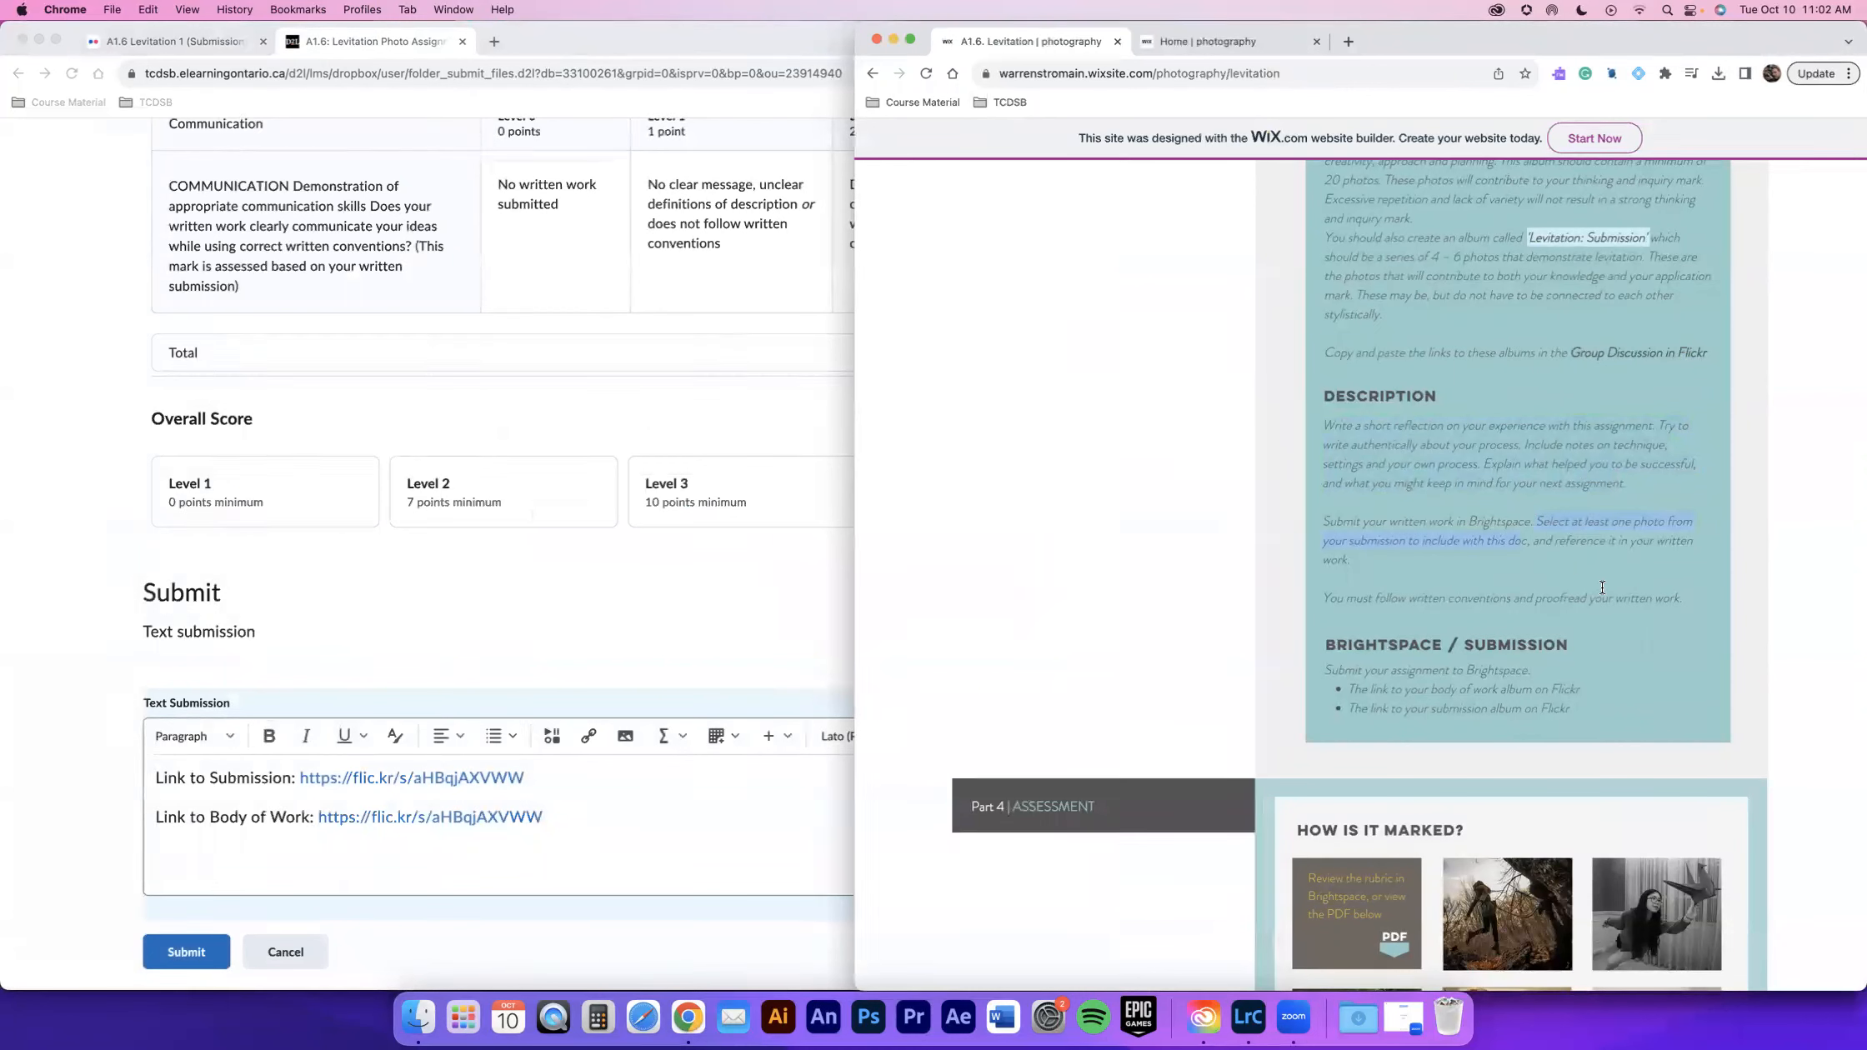
left_click(458, 858)
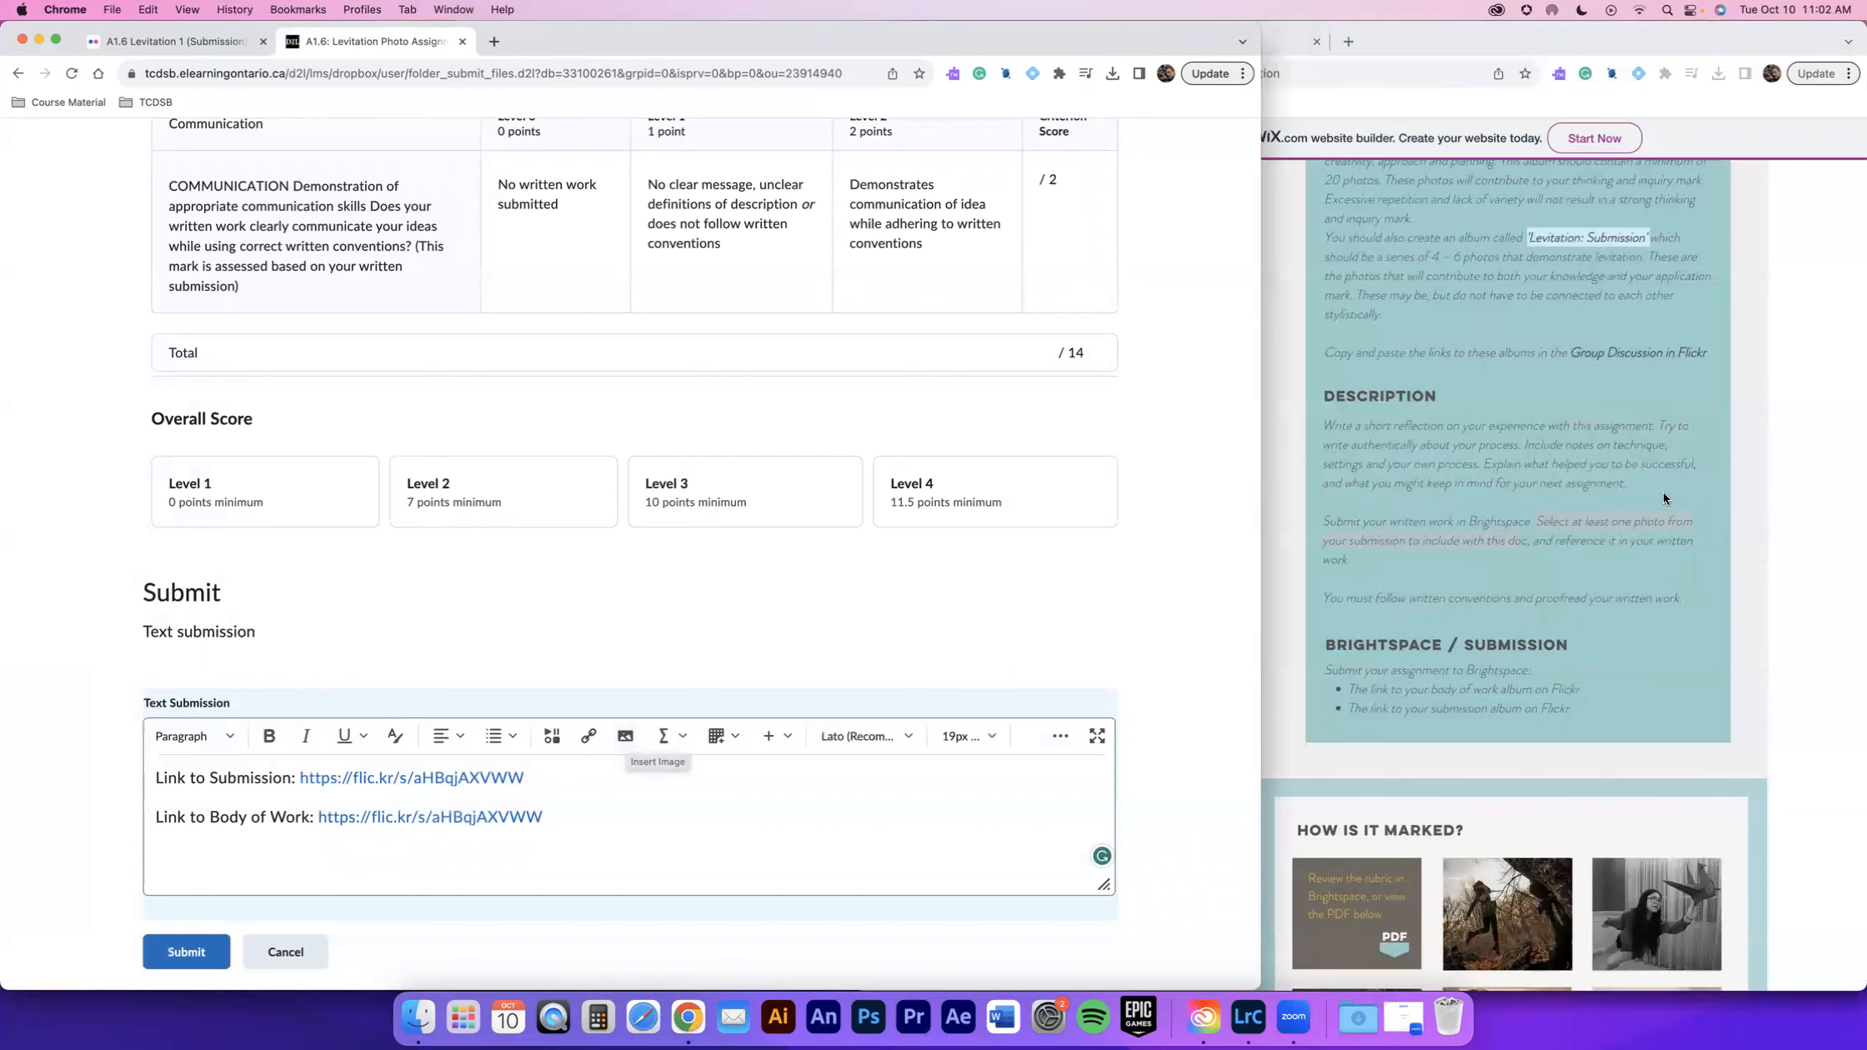
left_click(1504, 342)
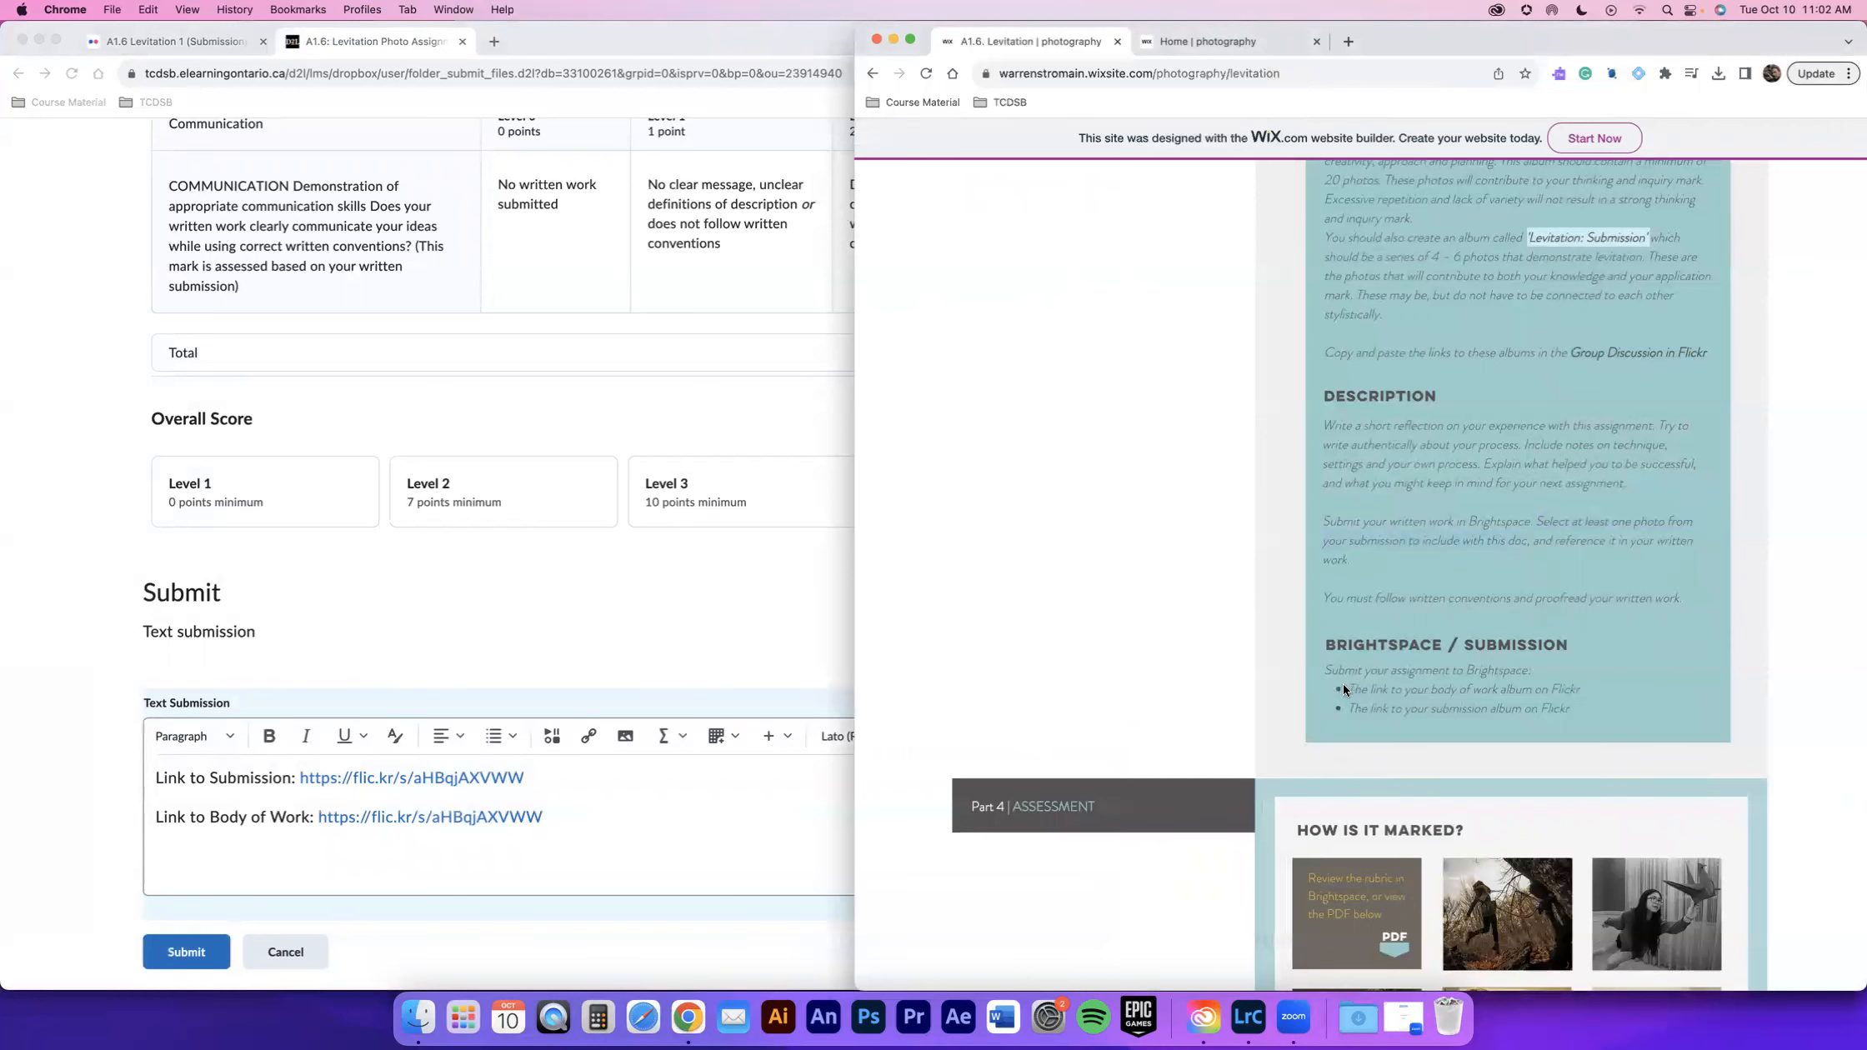
left_click_drag(1417, 709, 1597, 711)
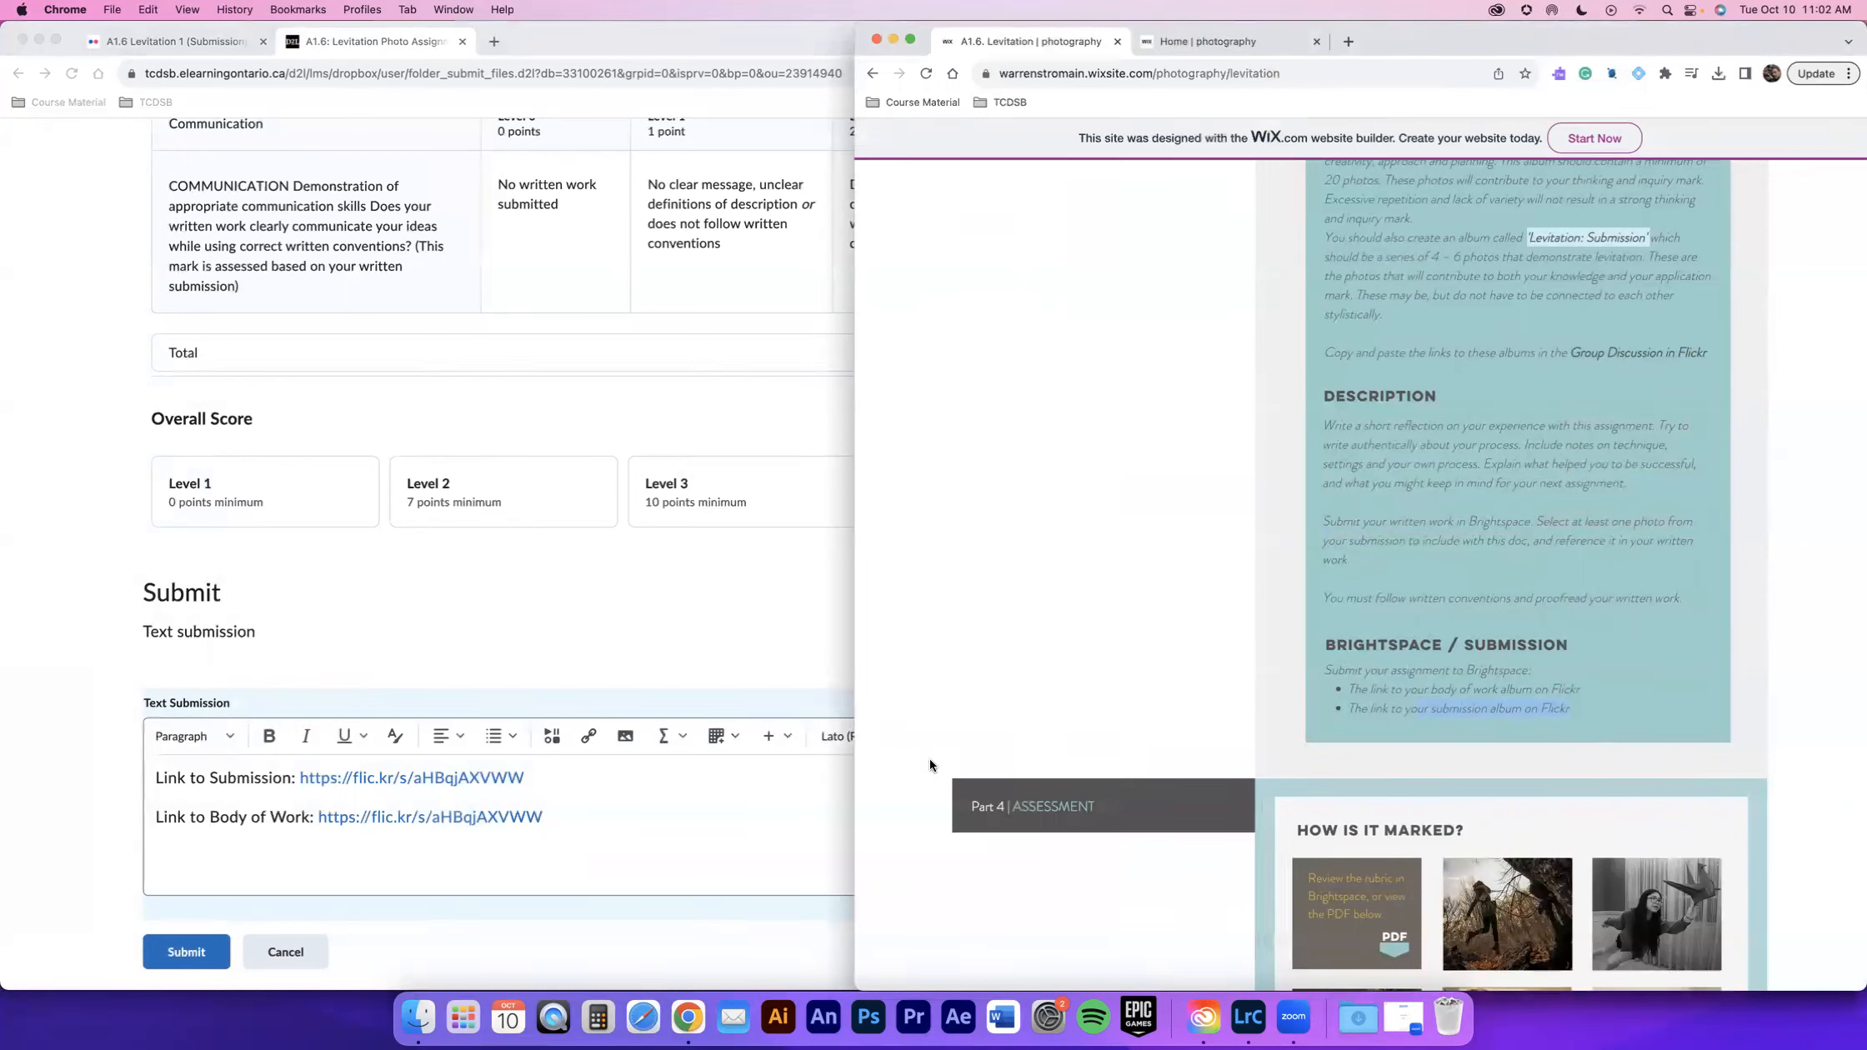
left_click(629, 829)
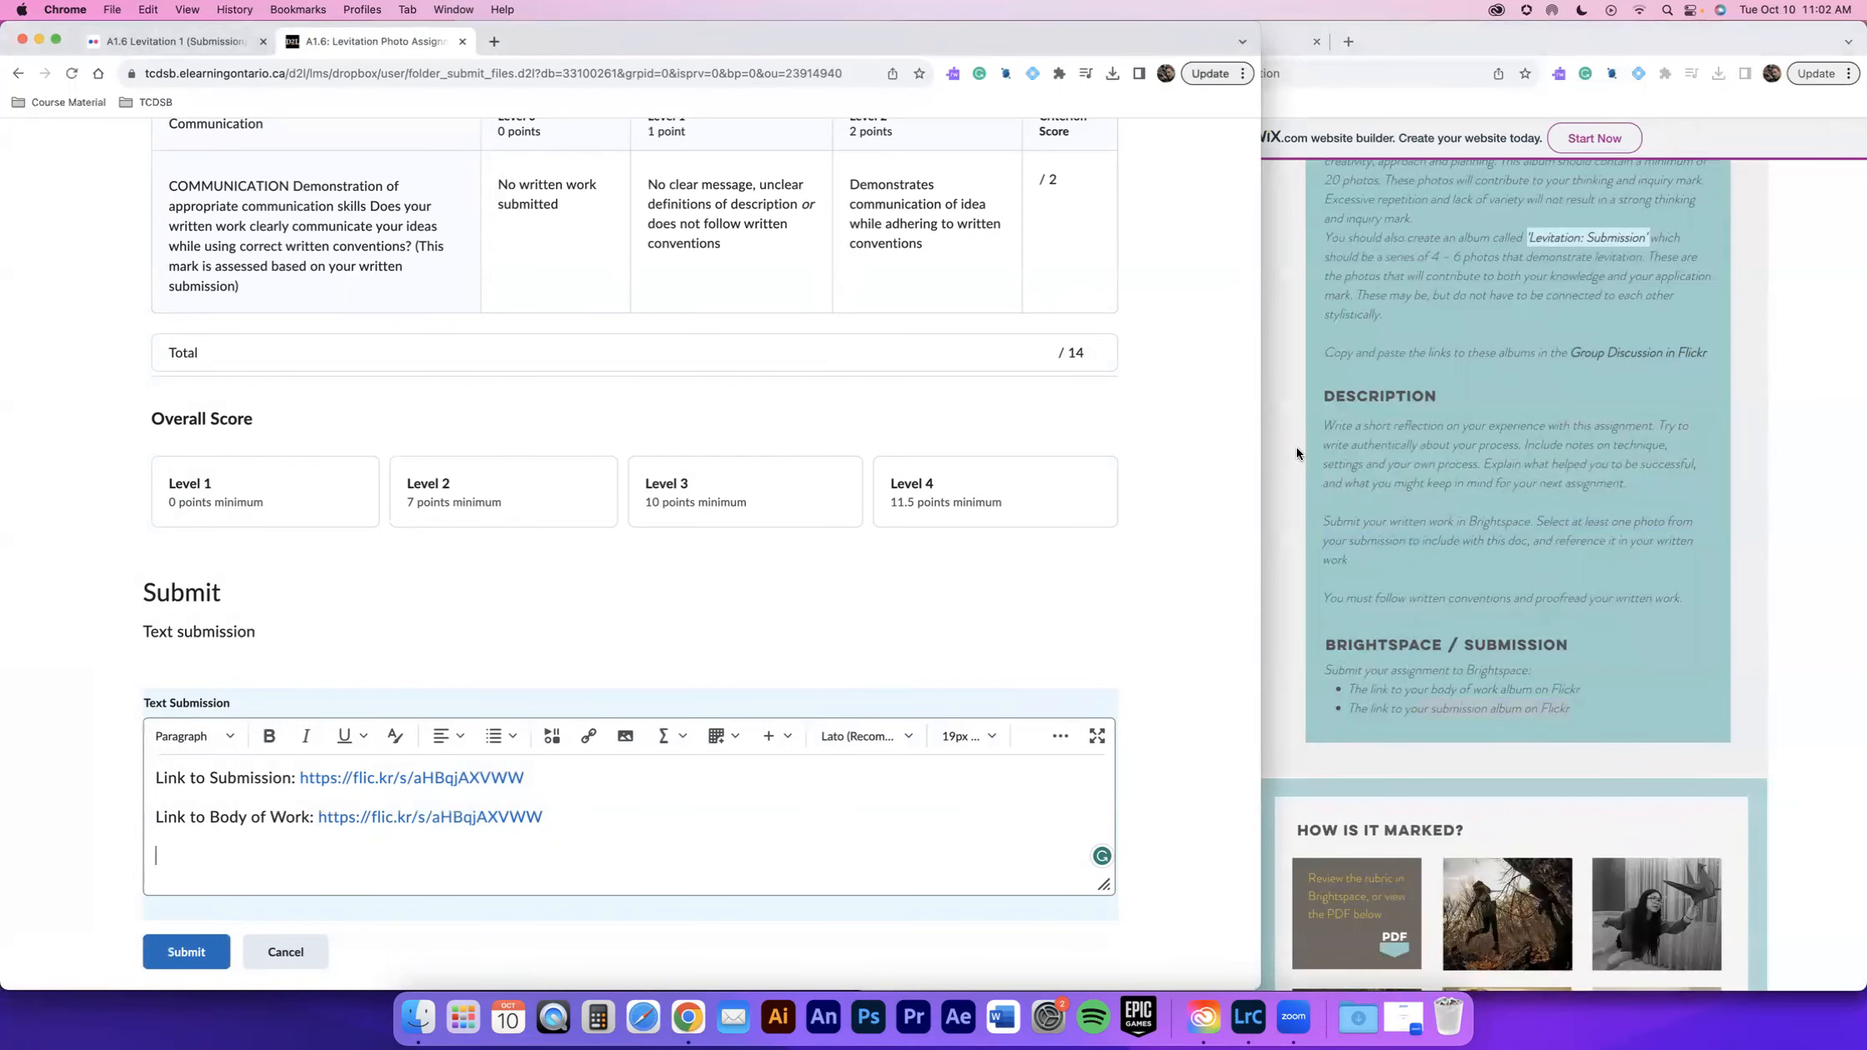